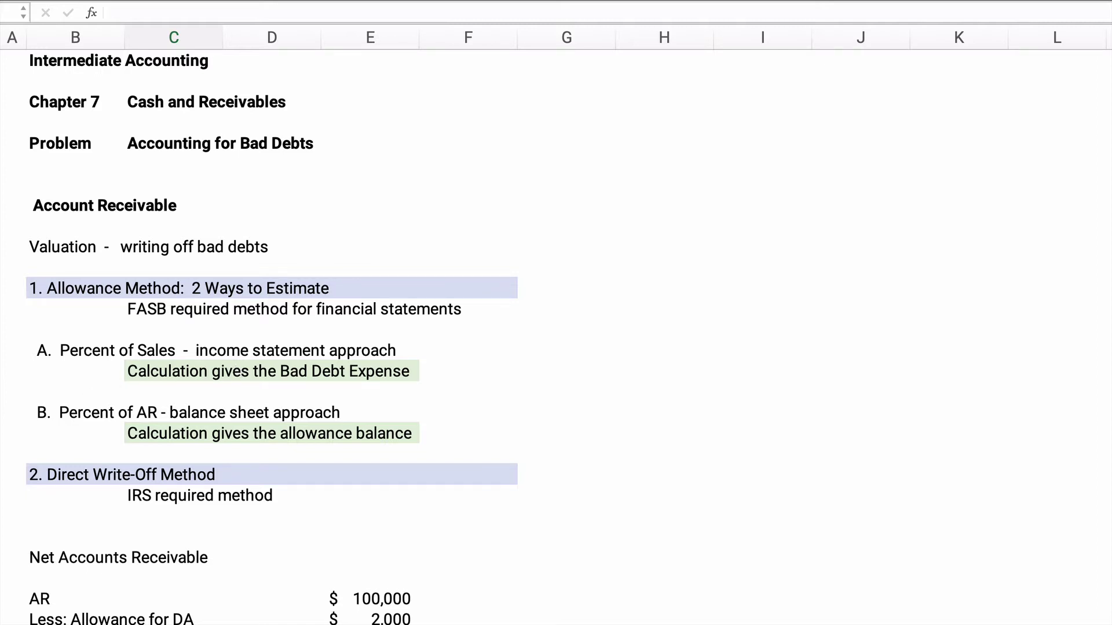
Step: Enter the part a opening balances in the T-accounts: 82,000 debit in Accounts Receivable and 800 credit in Allow for DA
scroll(172, 423, "down", 3)
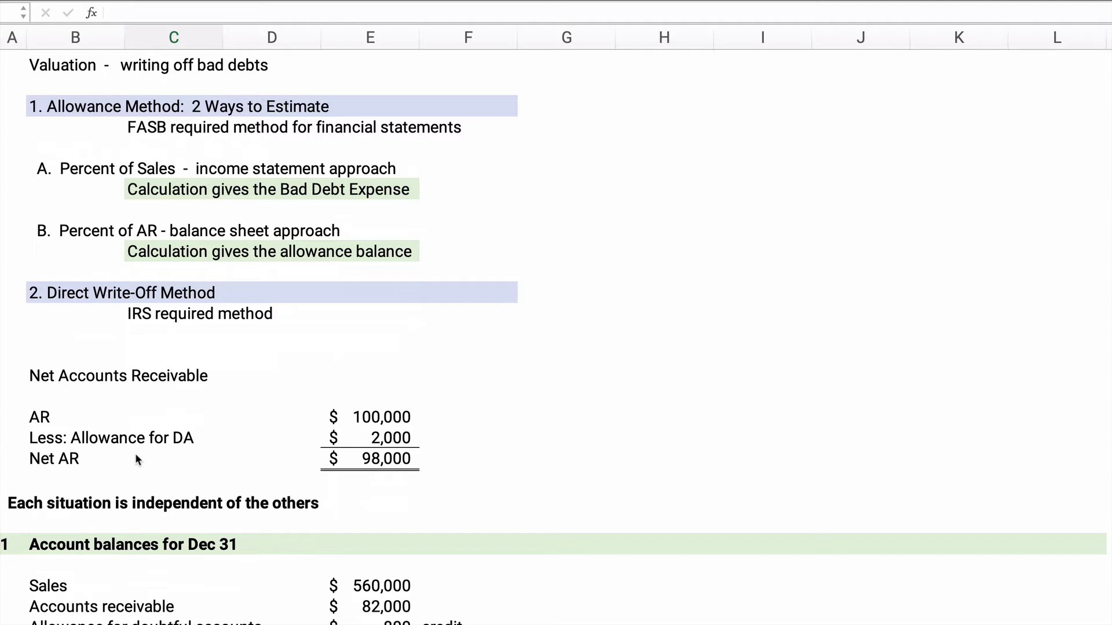
scroll(145, 405, "down", 5)
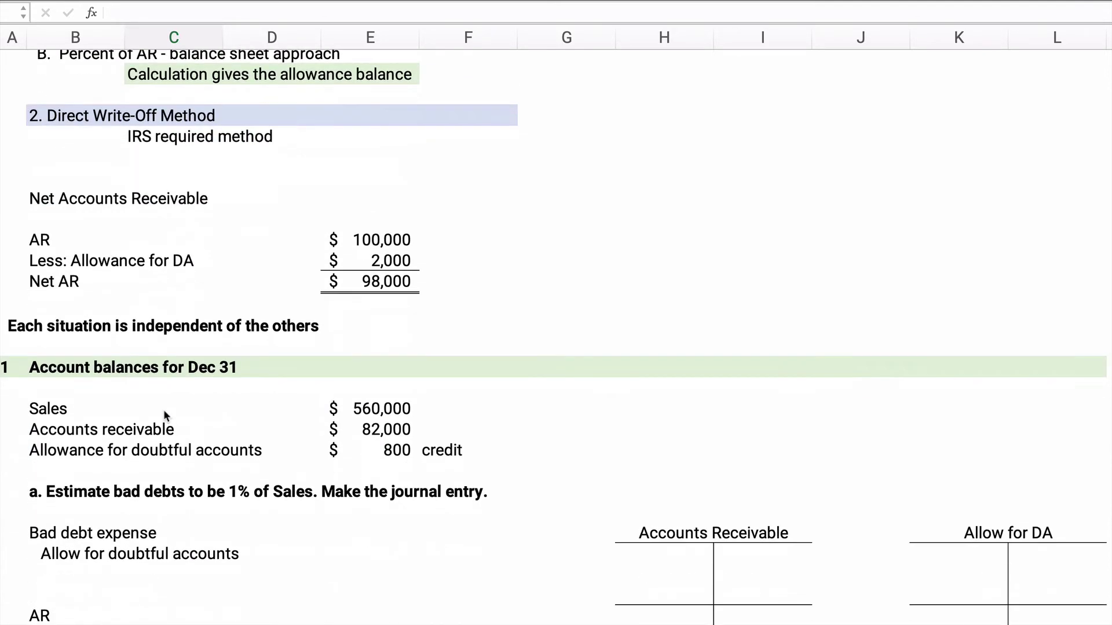
scroll(166, 414, "down", 7)
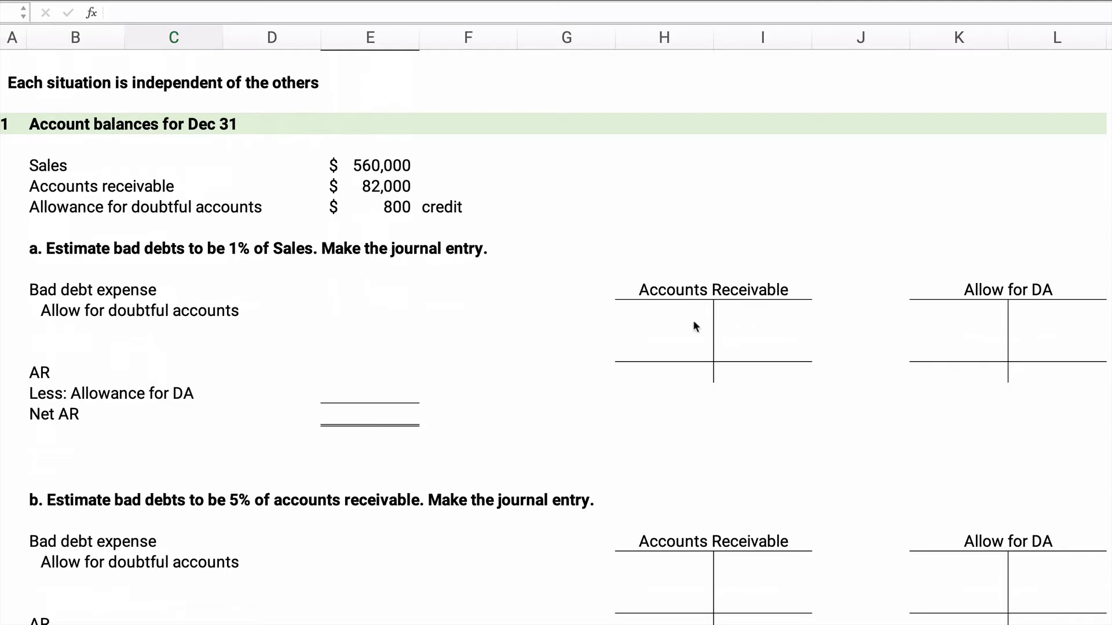
left_click(672, 317)
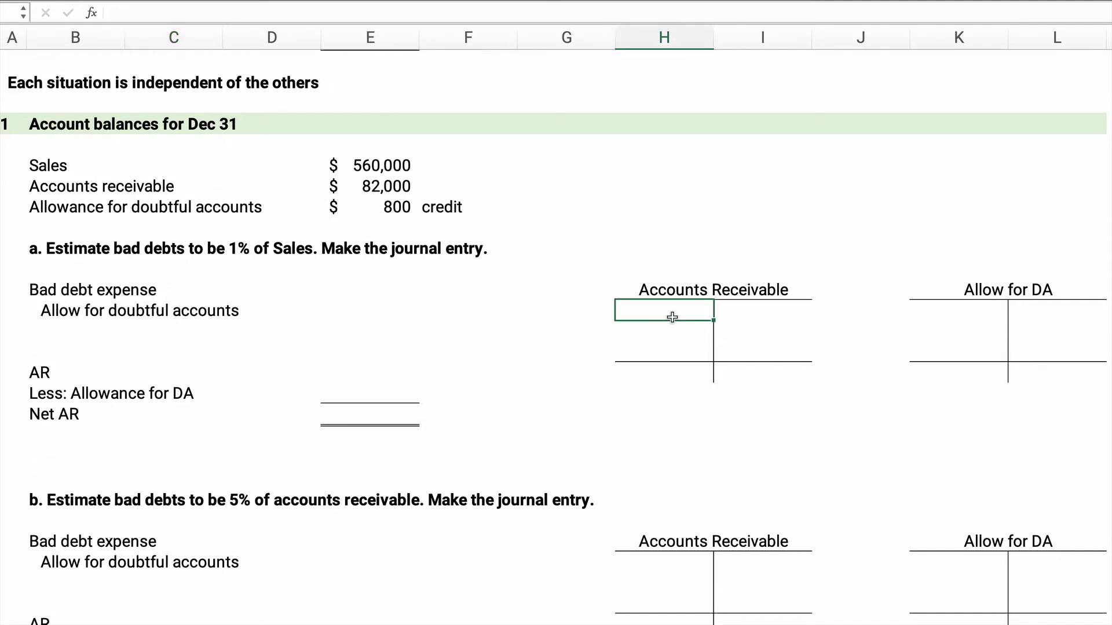
type("82000")
key("Tab")
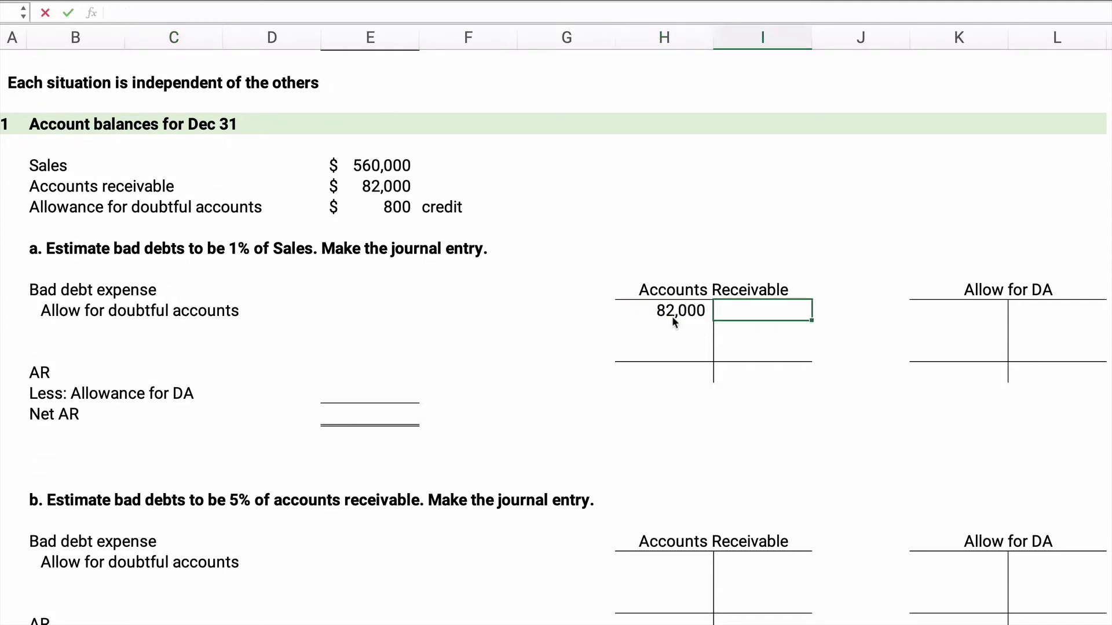
key("Right")
key("Right")
key("Right")
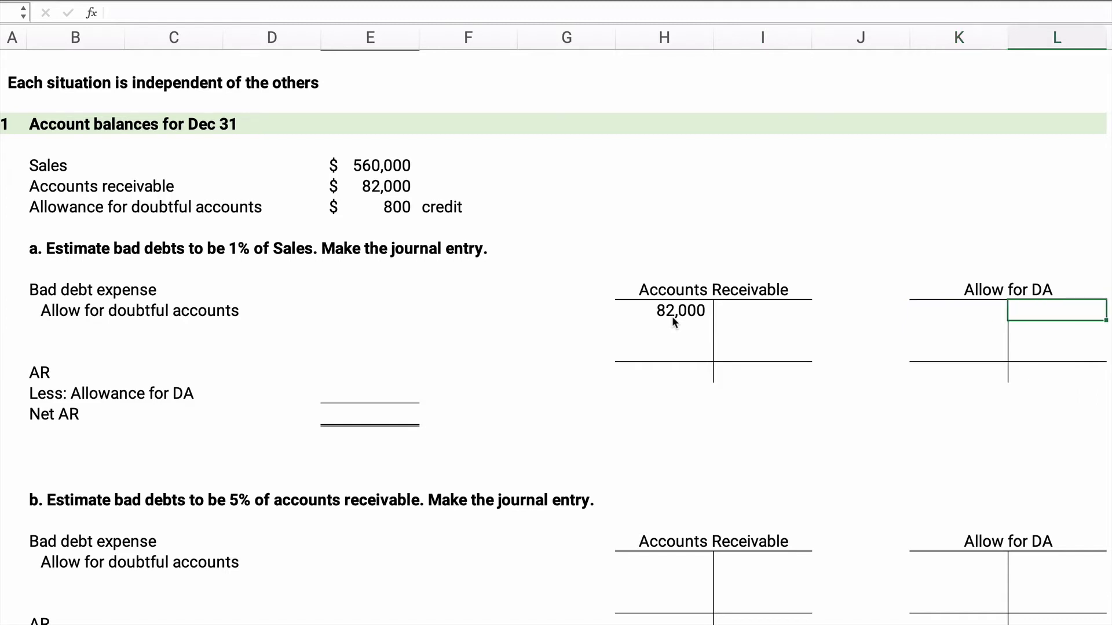
type("800")
key("Return")
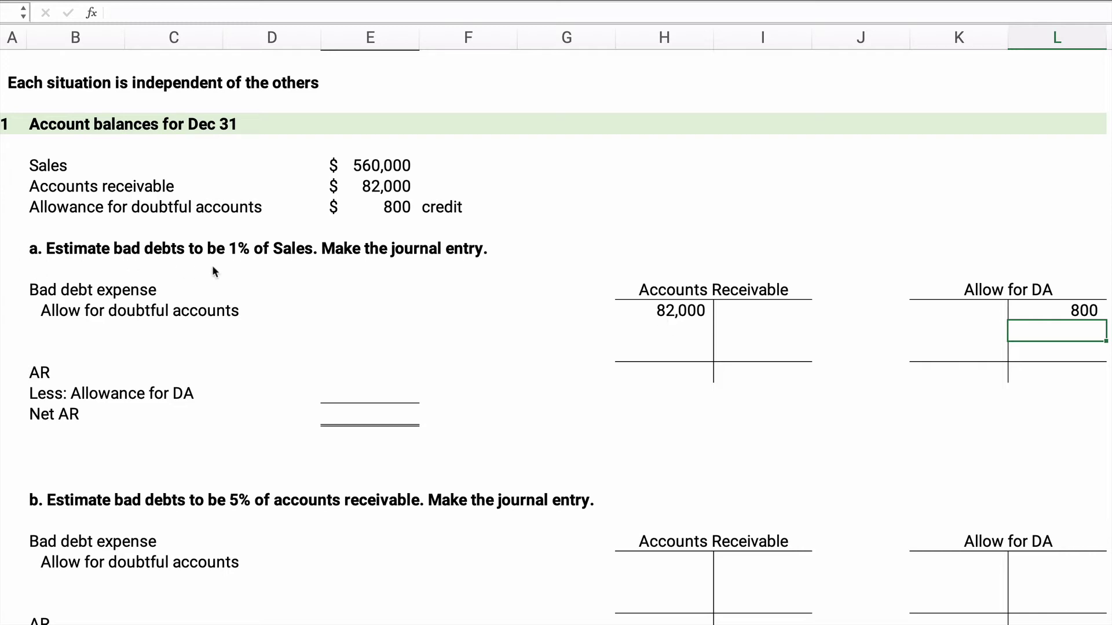
Step: Calculate the part a bad debt expense debit as 1% of Sales with the formula =E35*.01
left_click(371, 291)
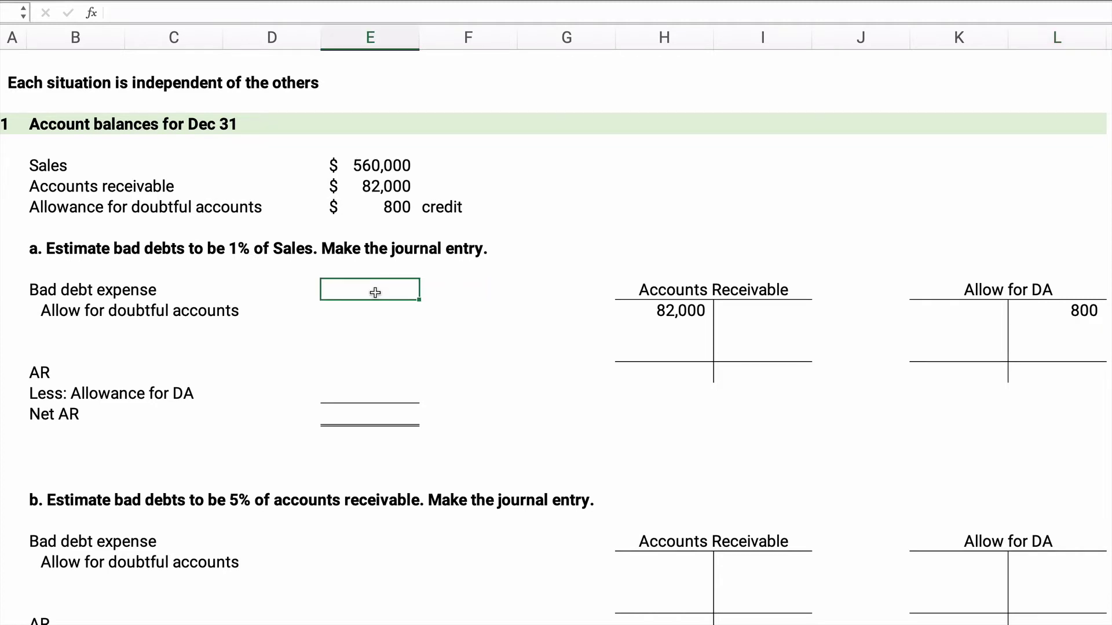
type("=")
left_click(380, 167)
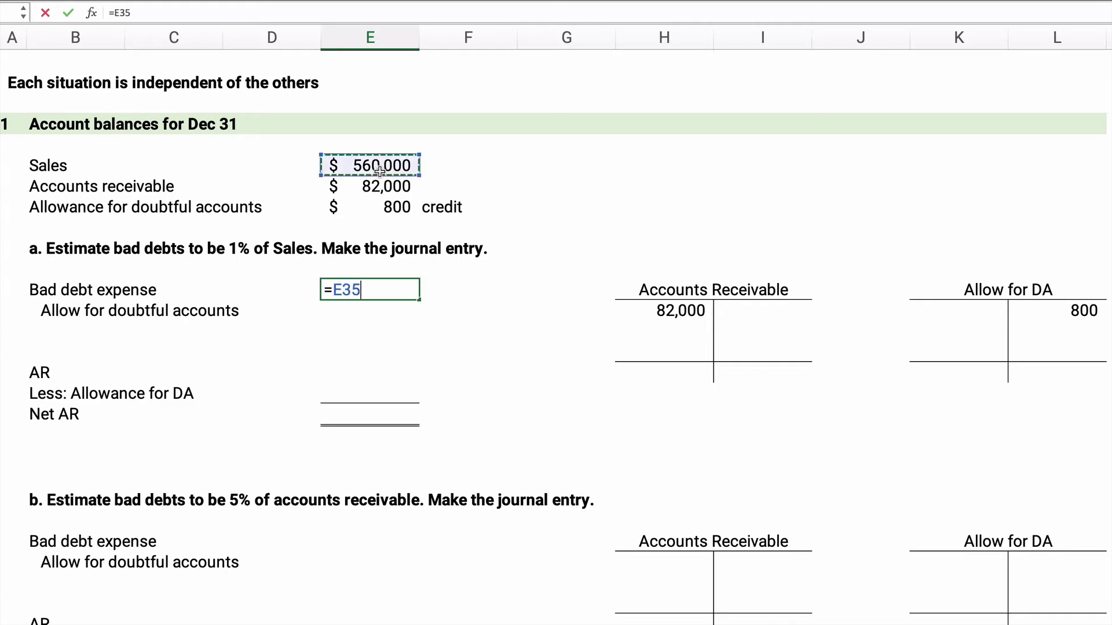
type("*.01")
key("Return")
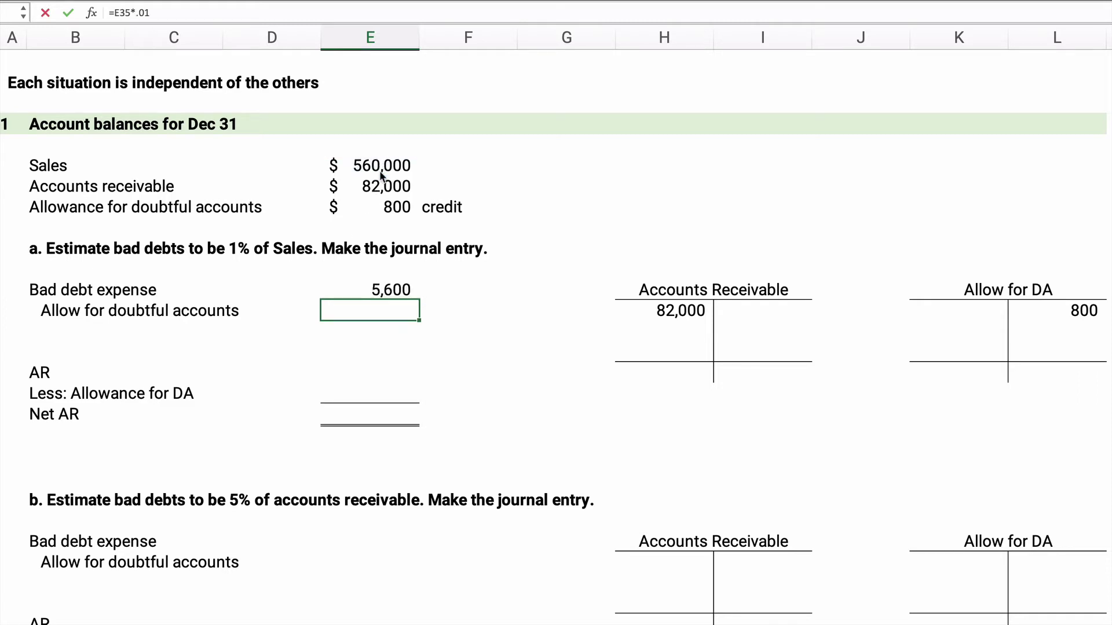
Step: Link the part a credit to Allow for doubtful accounts to the bad debt expense amount in the row above
key("Right")
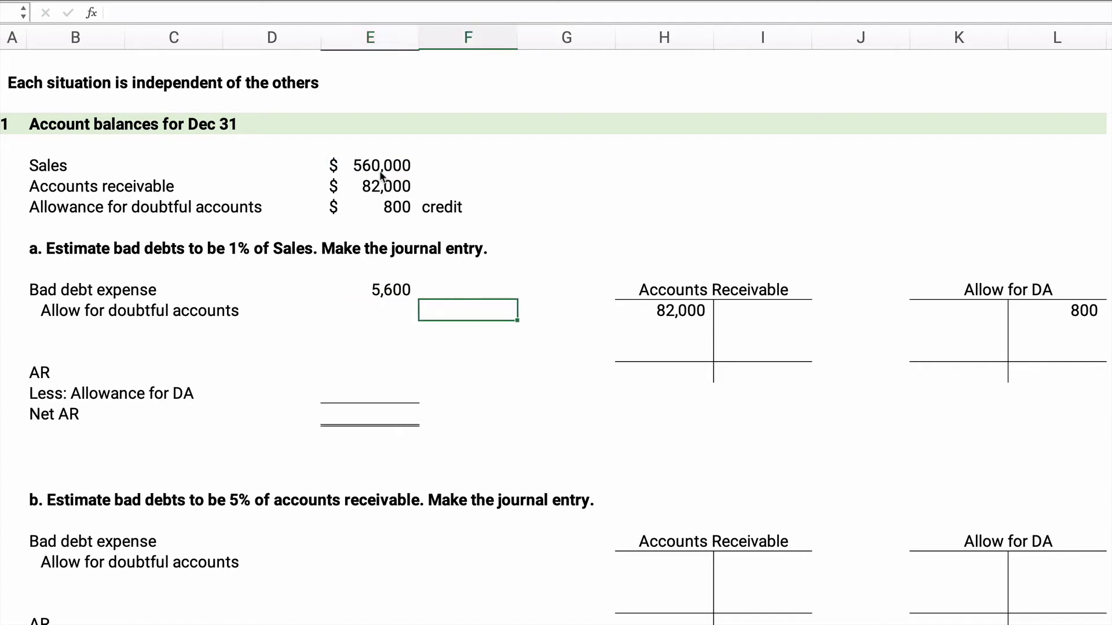
type("=")
key("Left")
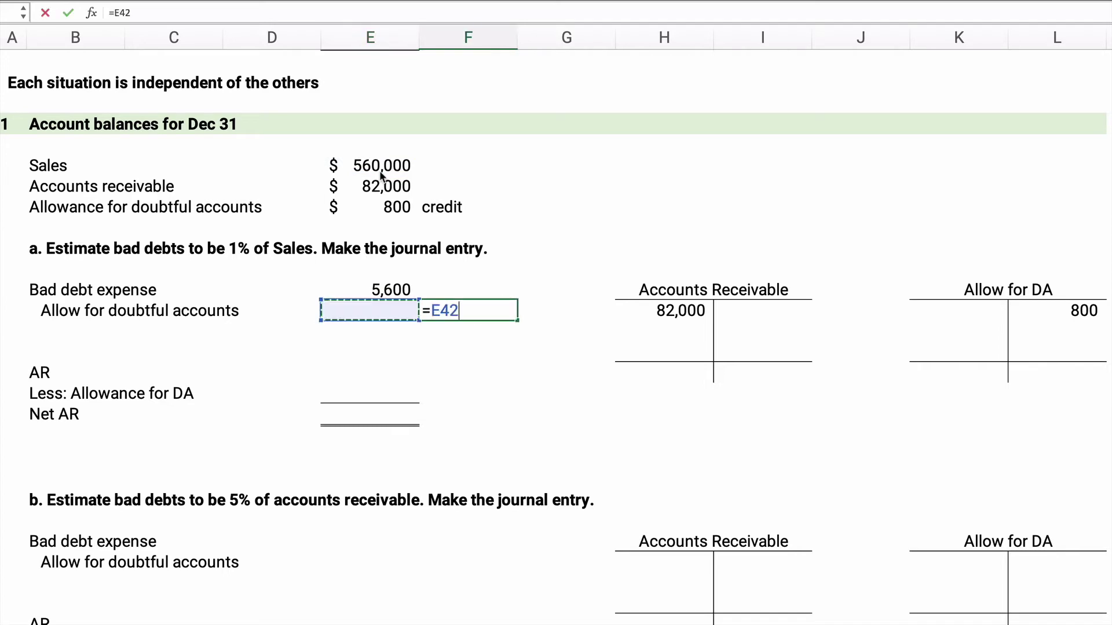
key("Up")
key("Return")
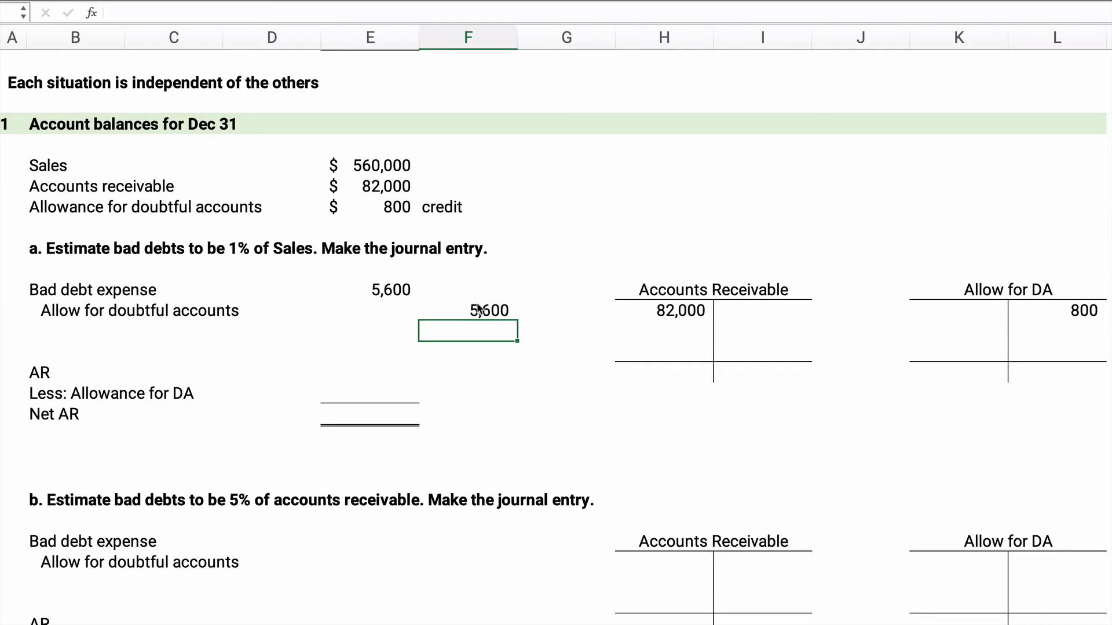
Step: Post a 5,600 credit to part a's Allow for DA T-account and sum it with the opening 800 for the ending balance
left_click(1064, 345)
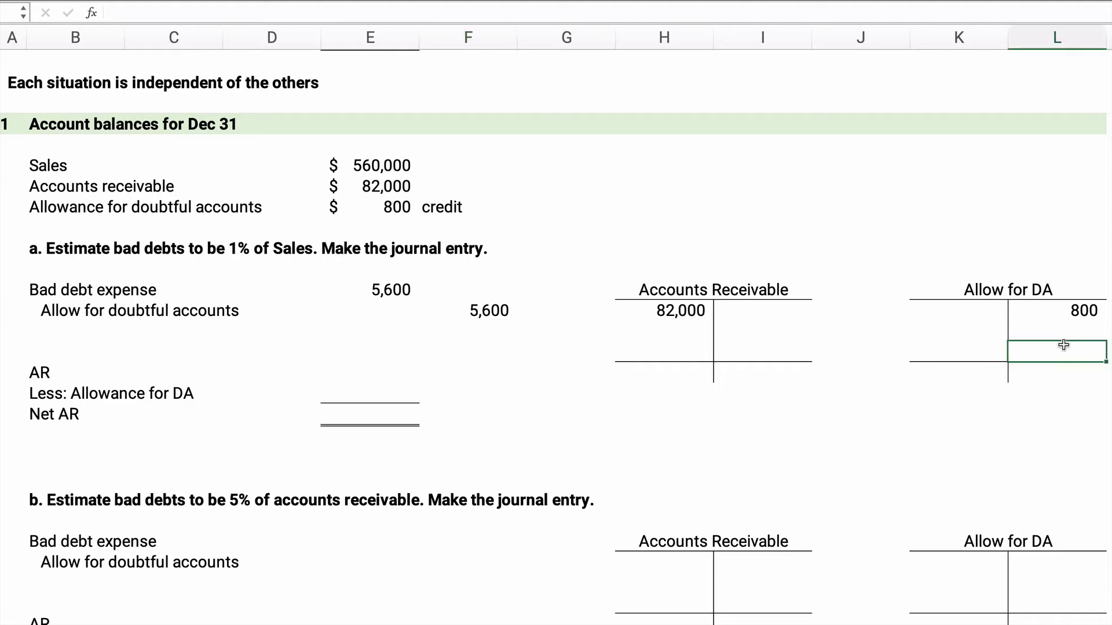
type("5600")
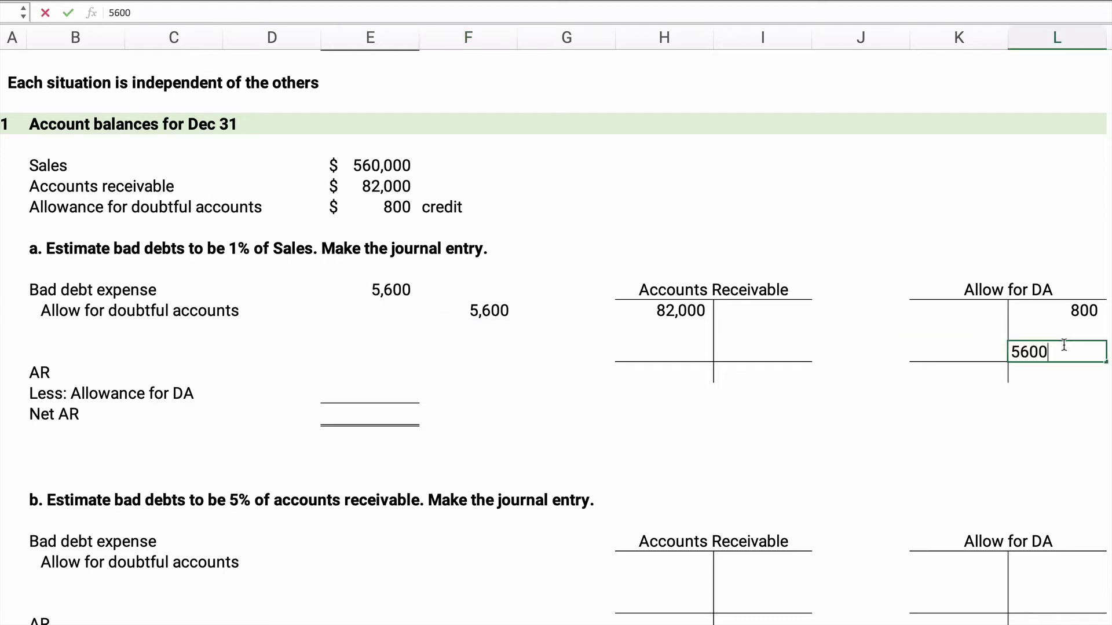
key("Return")
type("=")
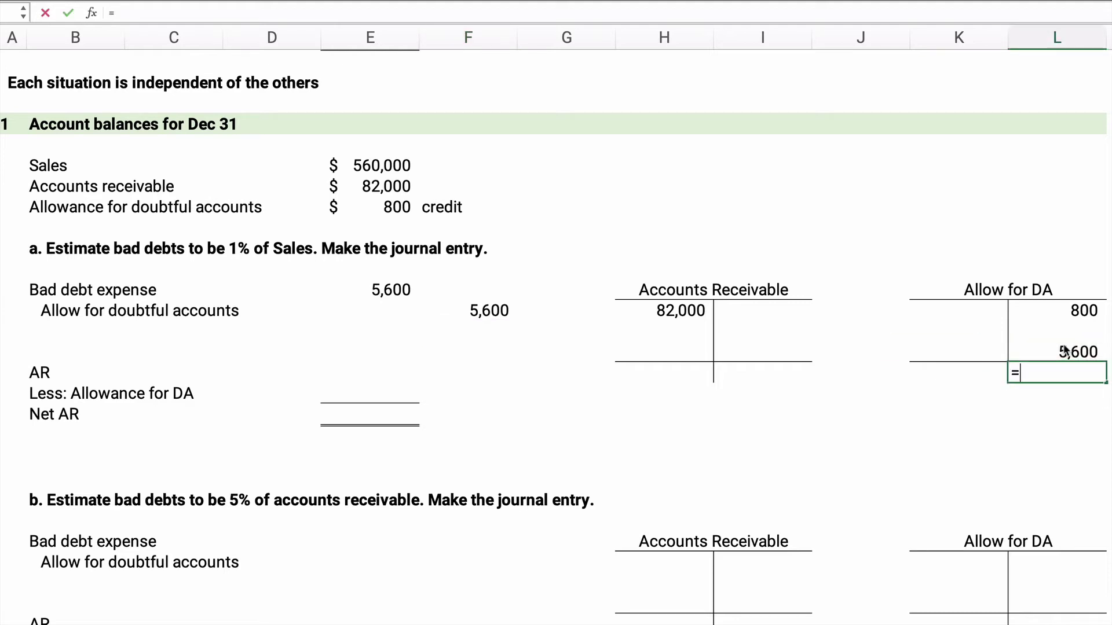
key("Up")
key("Up")
type("+")
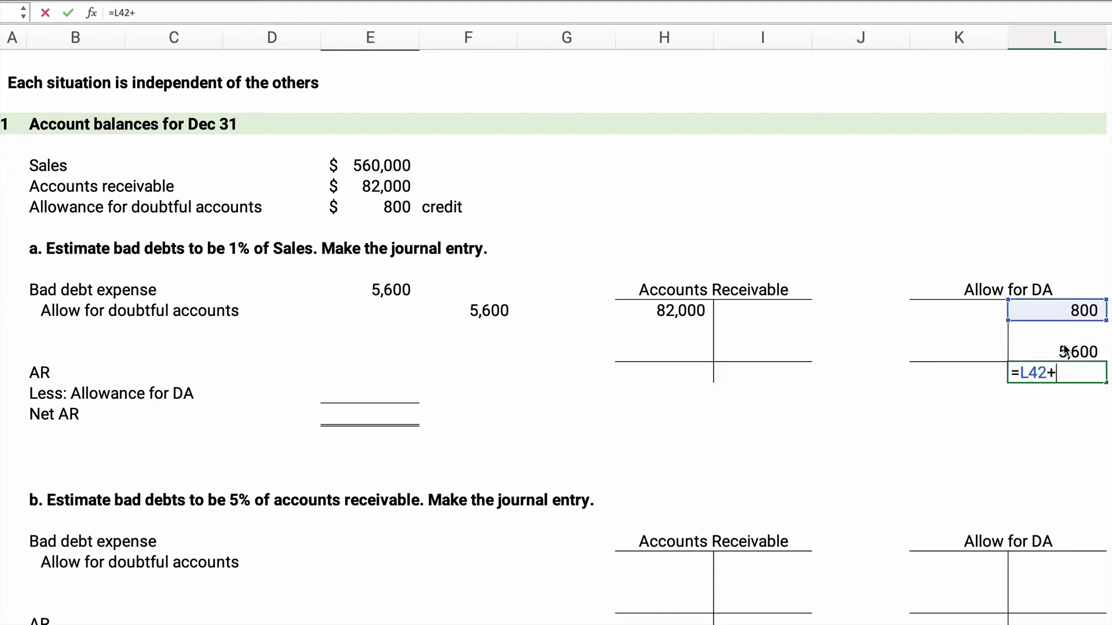
key("Up")
key("Return")
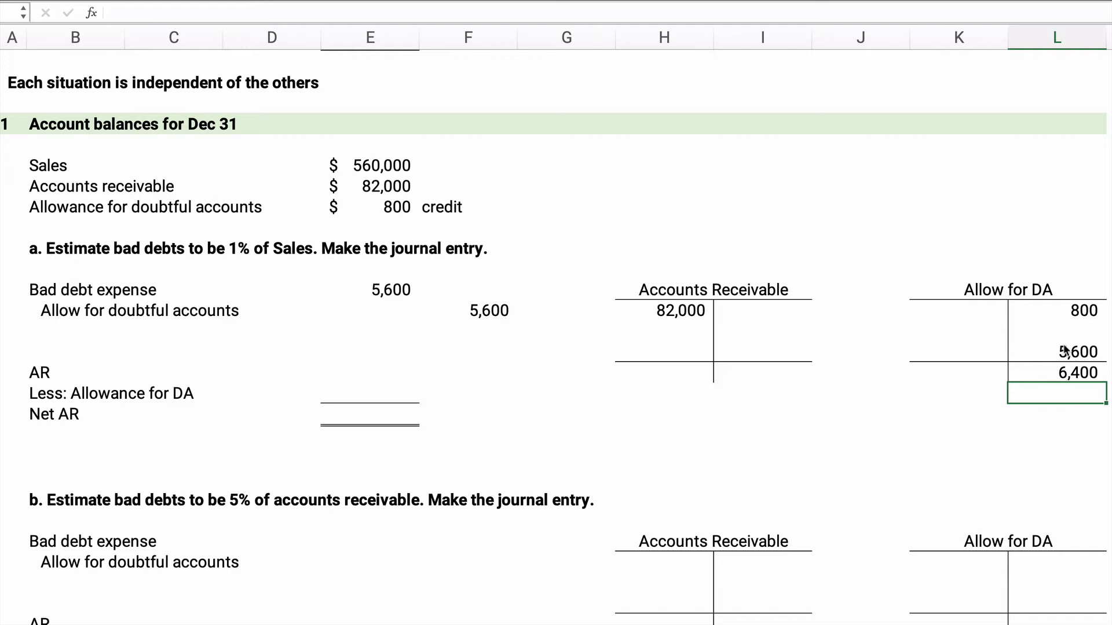
Step: Fill in part a's net receivable schedule with AR of 82,000 and Allowance for DA of 6,400
left_click(370, 372)
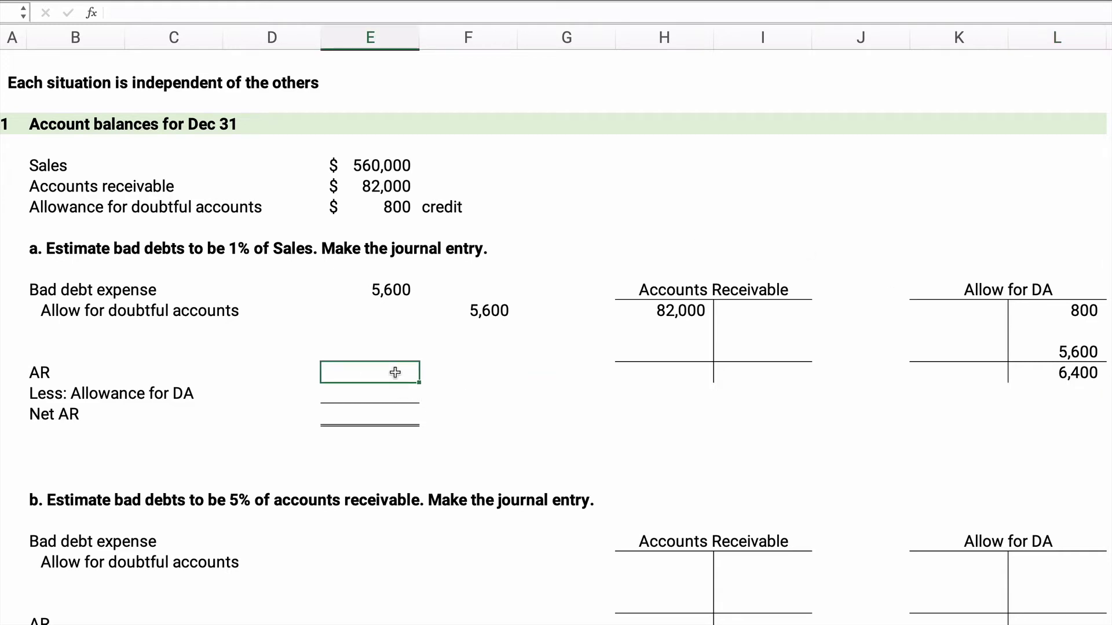
type("82000")
key("Return")
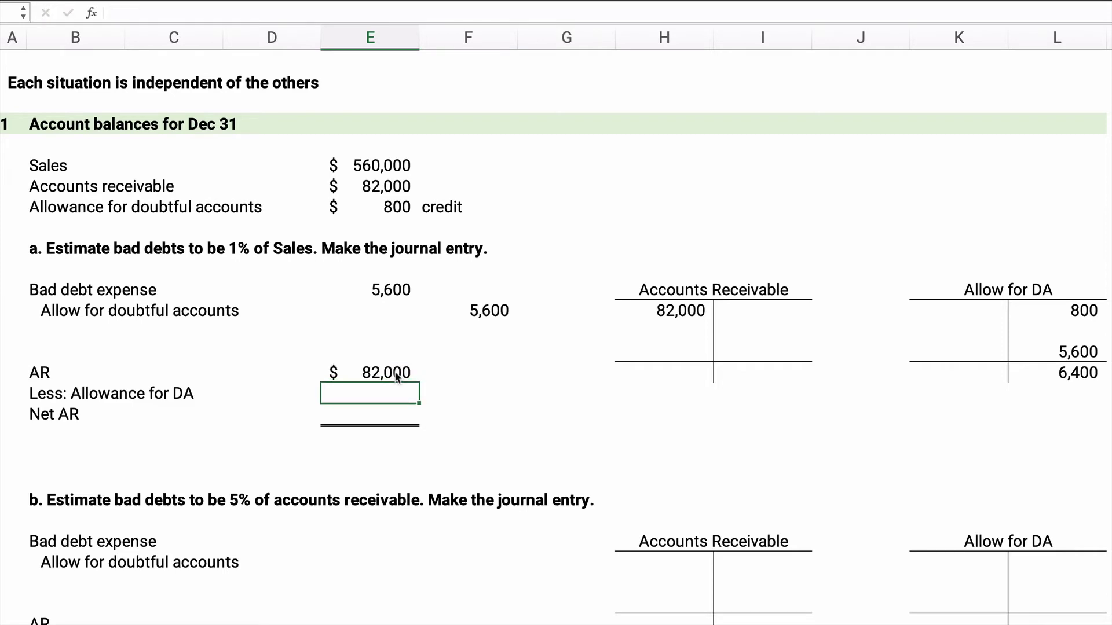
type("6400")
key("Return")
Step: Calculate part a's Net AR as AR less the allowance with the formula =E45-E46
type("=")
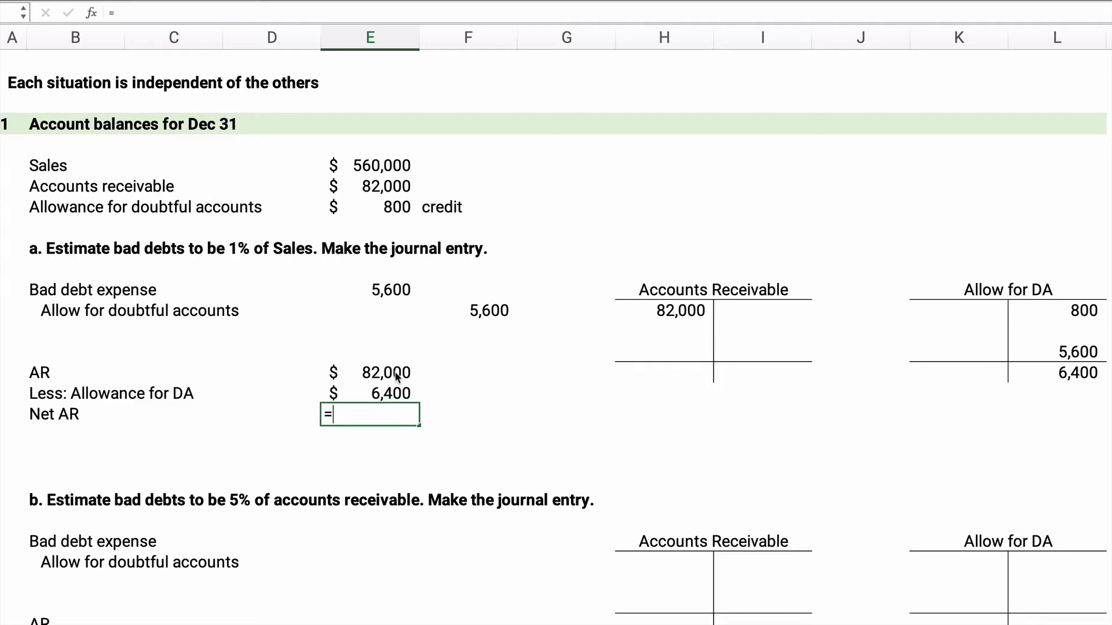
left_click(397, 377)
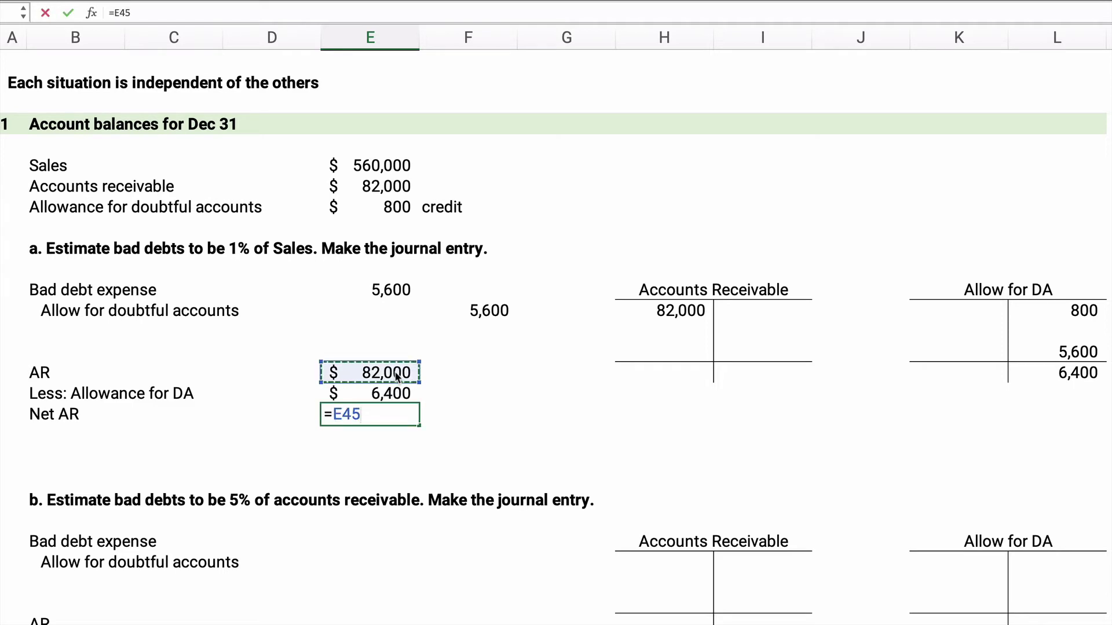
type("-E46")
key("Return")
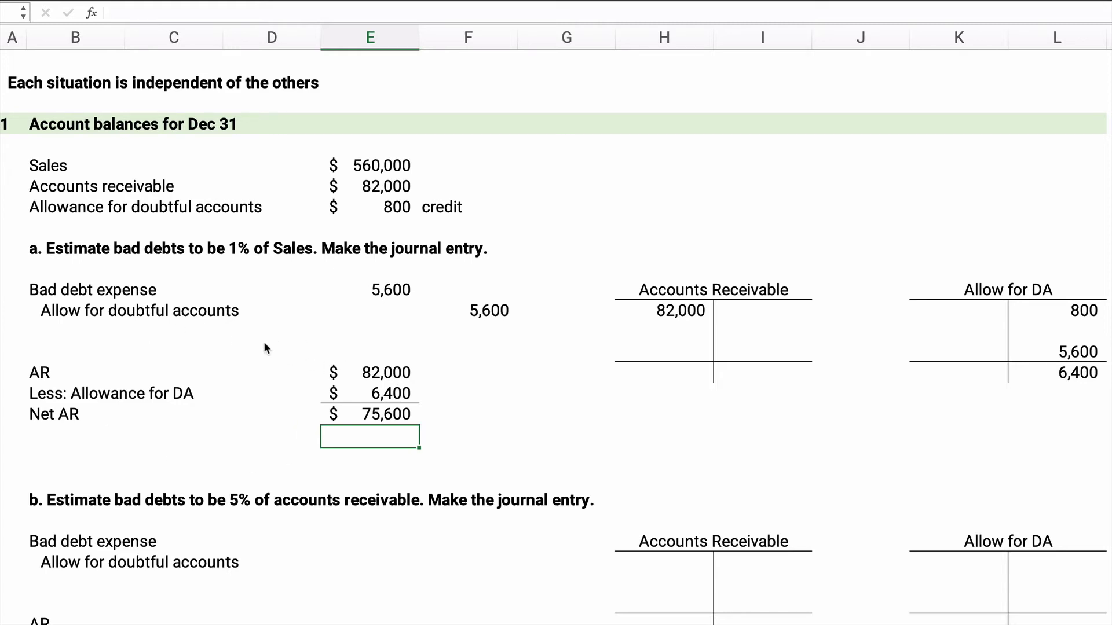
Step: Enter the part b opening balances in the T-accounts: 82,000 debit in Accounts Receivable and 800 credit in Allow for DA
scroll(250, 359, "down", 2)
scroll(248, 359, "down", 4)
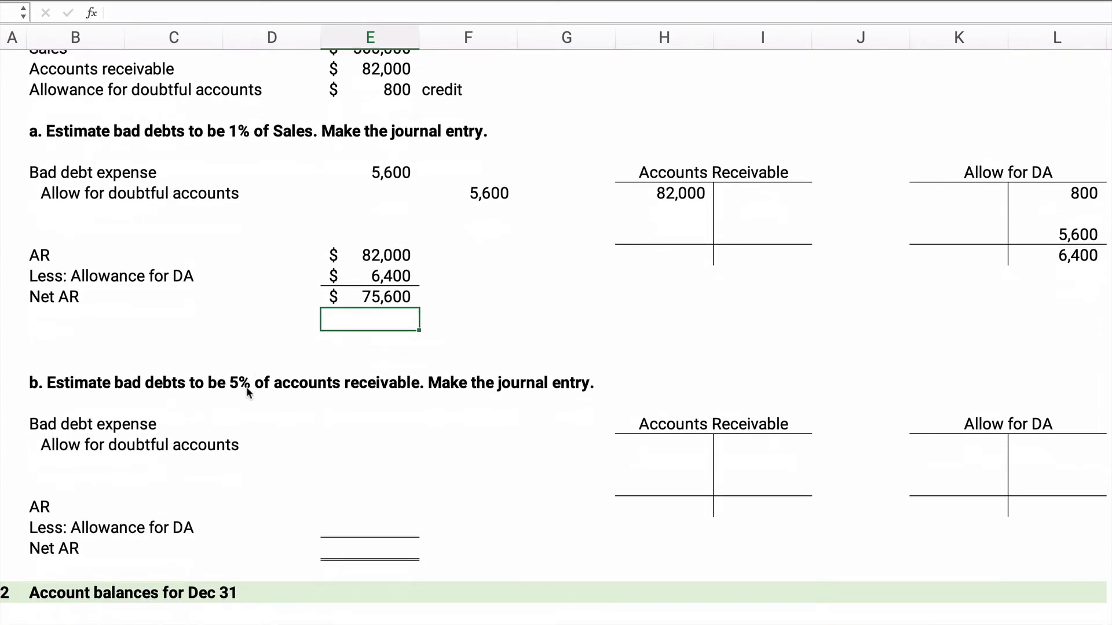
scroll(246, 388, "up", 1)
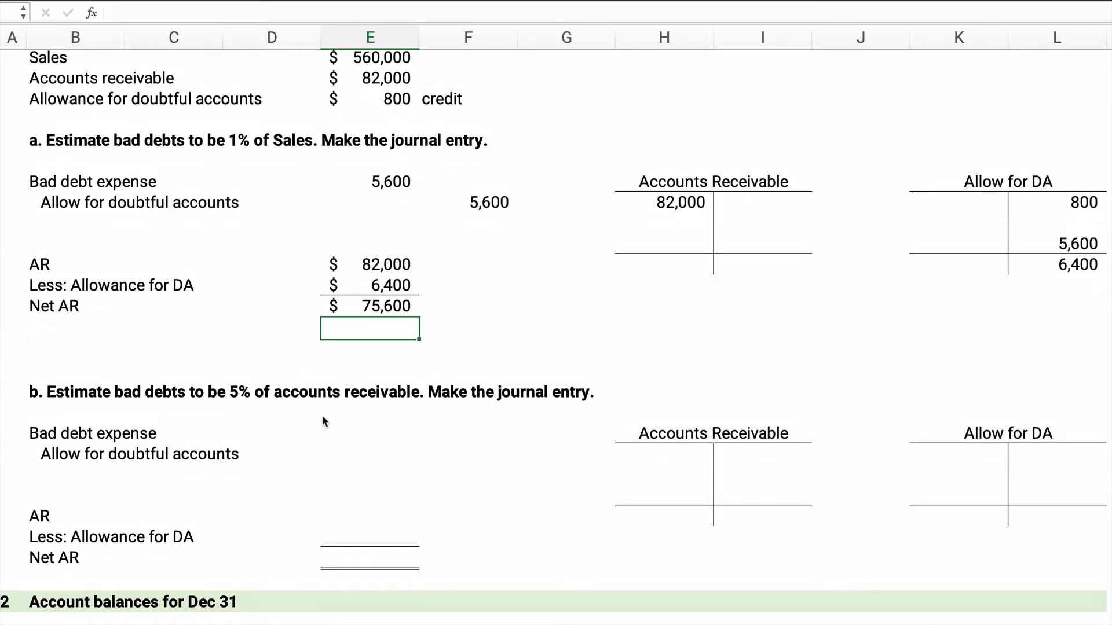
left_click(667, 209)
left_click(680, 428)
left_click(669, 459)
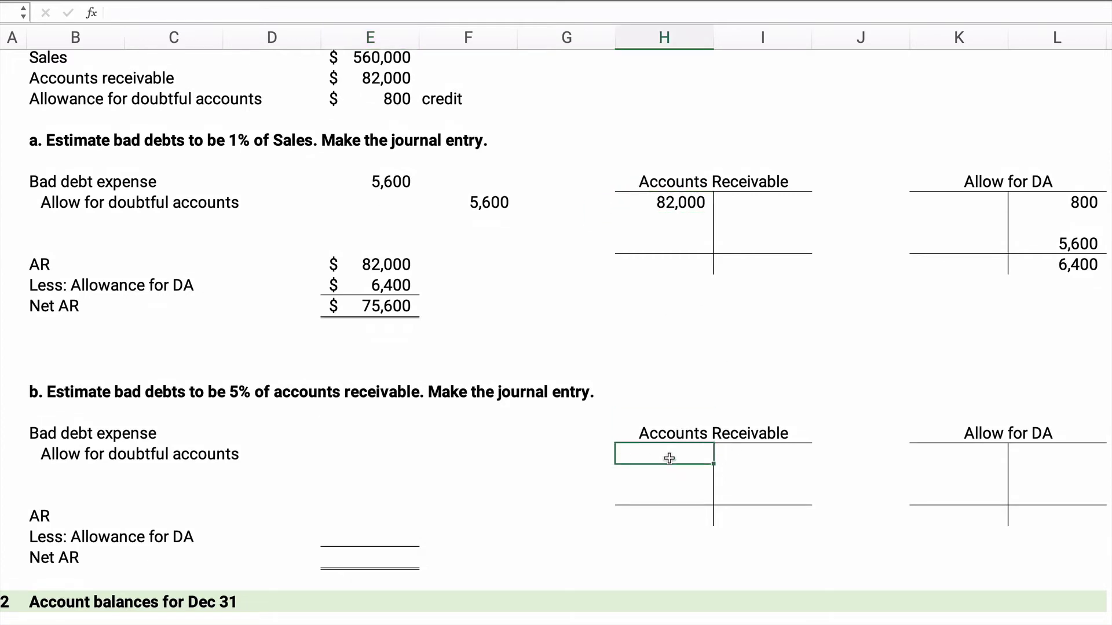
type("82000")
key("Tab")
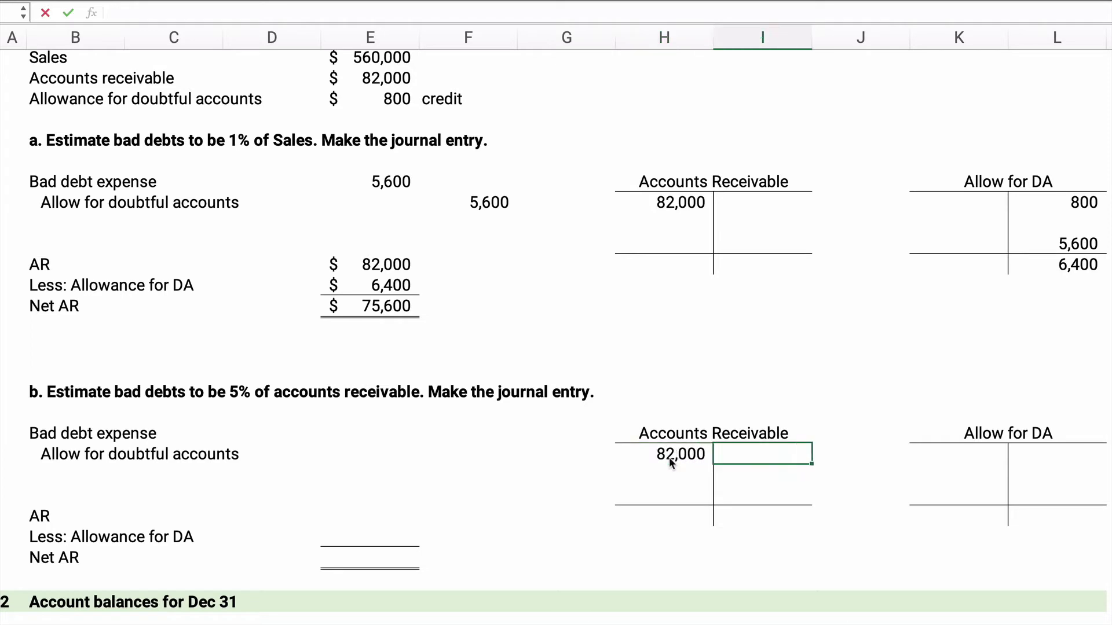
key("Right")
key("Right")
key("Right")
type("800")
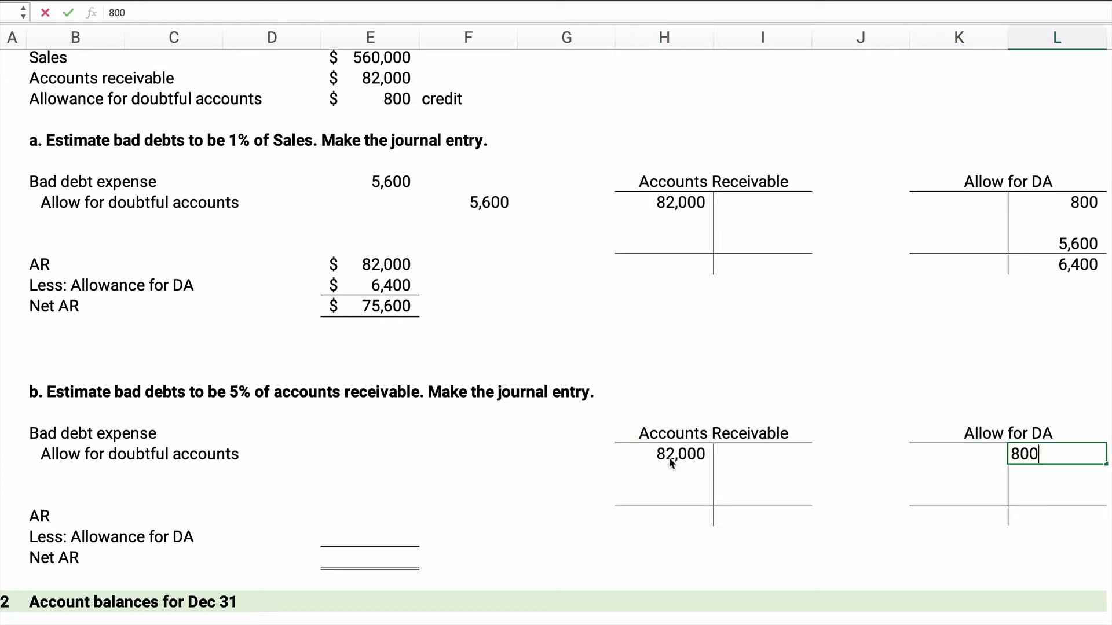
key("Return")
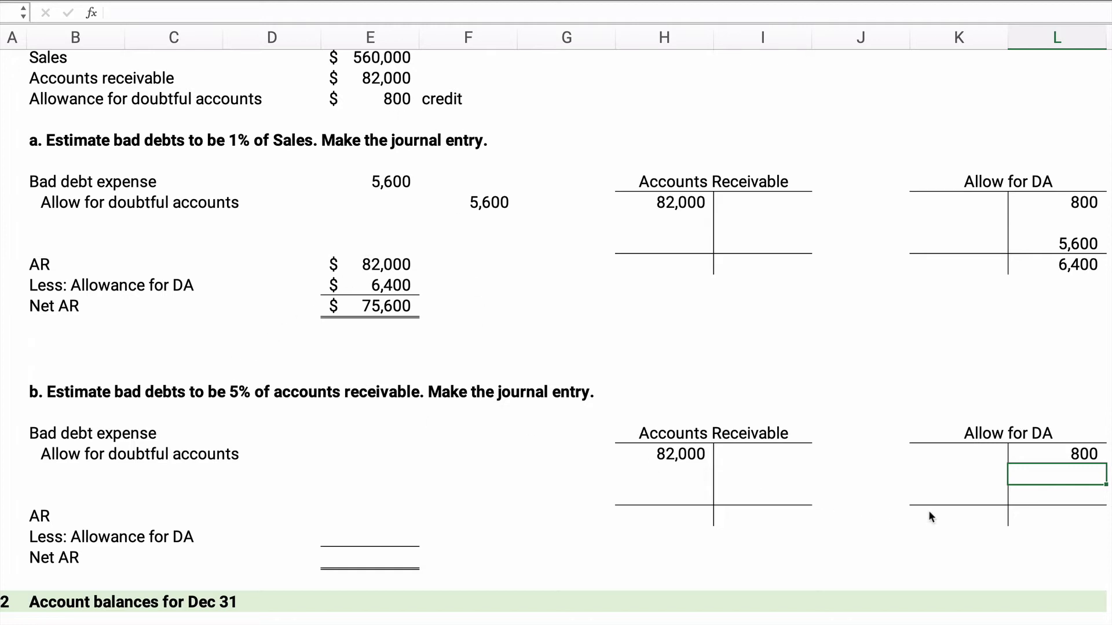
Step: Calculate the ending credit balance of part b's Allow for DA as 5% of accounts receivable with =E36*.05
left_click(1065, 517)
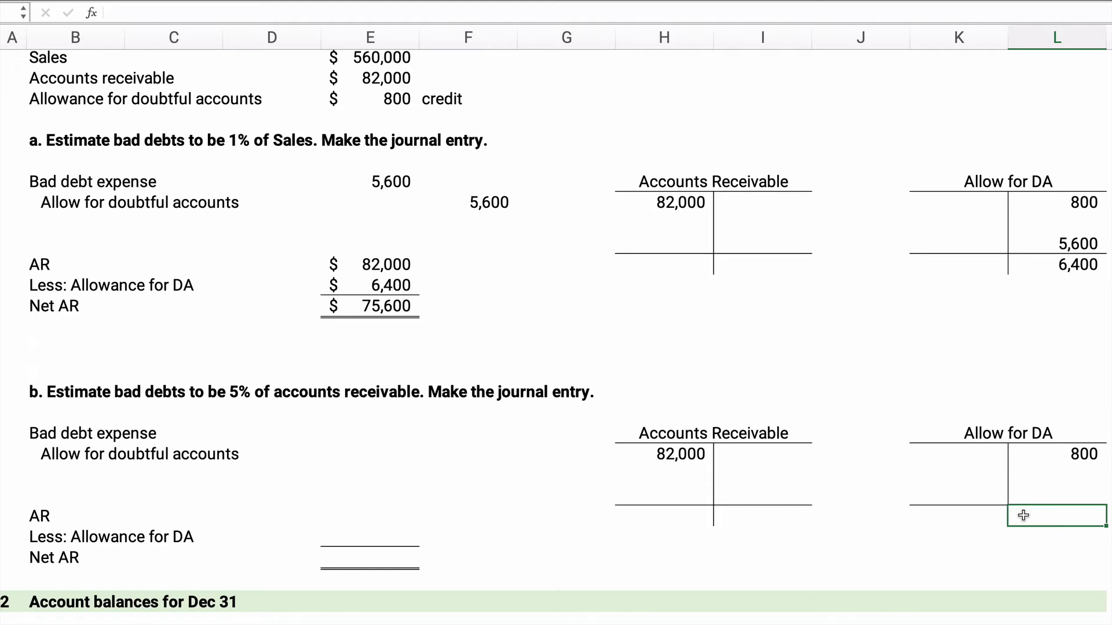
type("=")
left_click(382, 84)
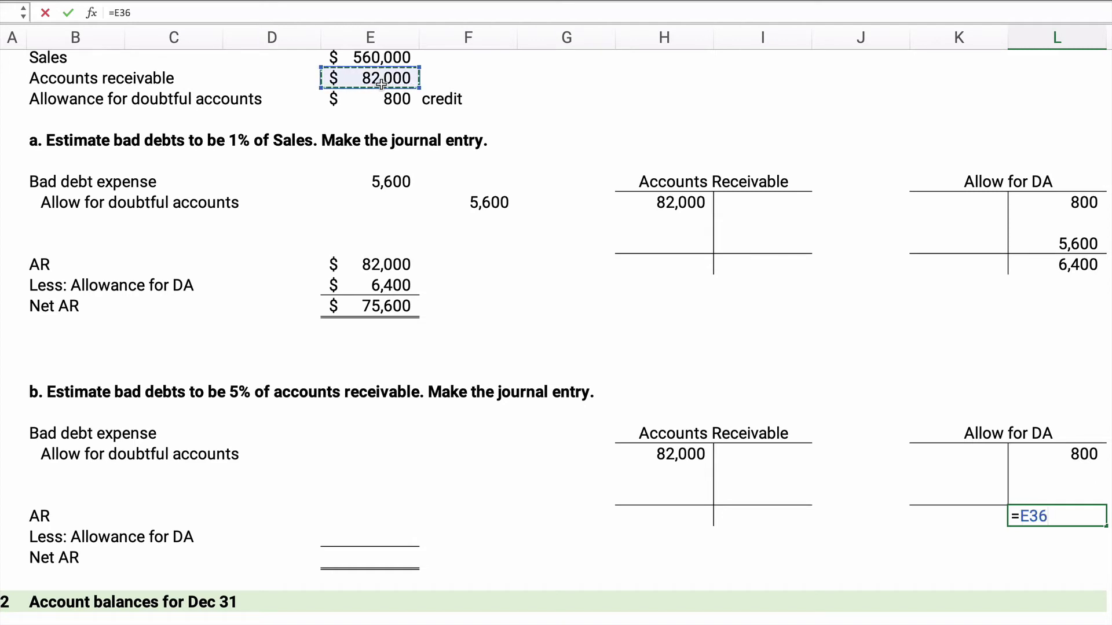
type("*.05")
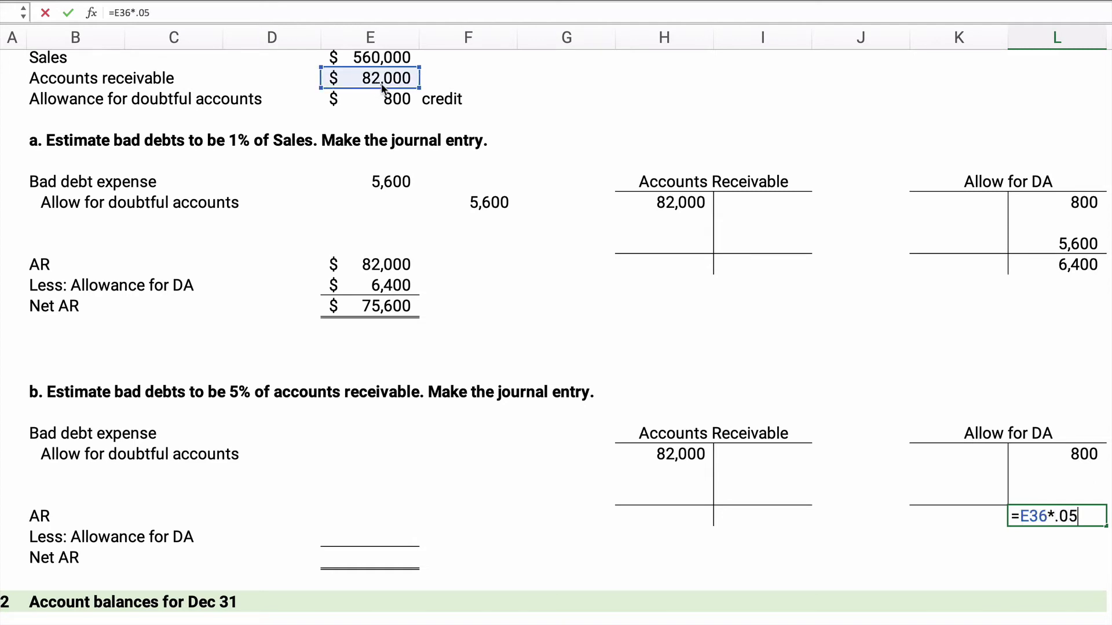
key("Return")
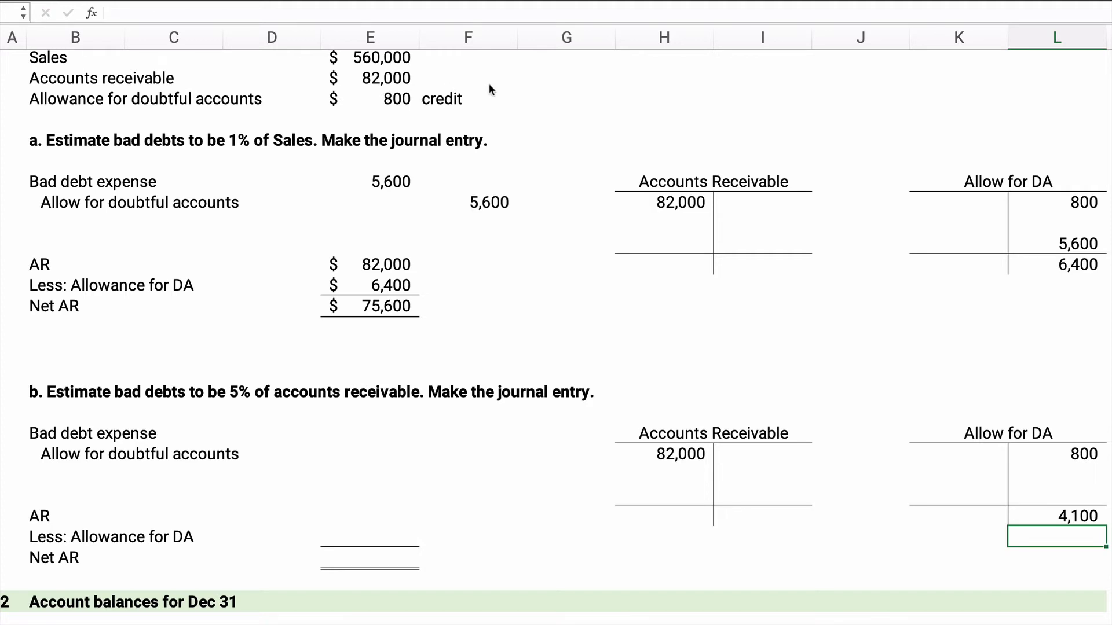
Step: Calculate the adjusting credit in problem 1 part b's Allow for DA T-account as the ending balance less the opening 800, using =L57-L54
left_click(1050, 489)
type("=")
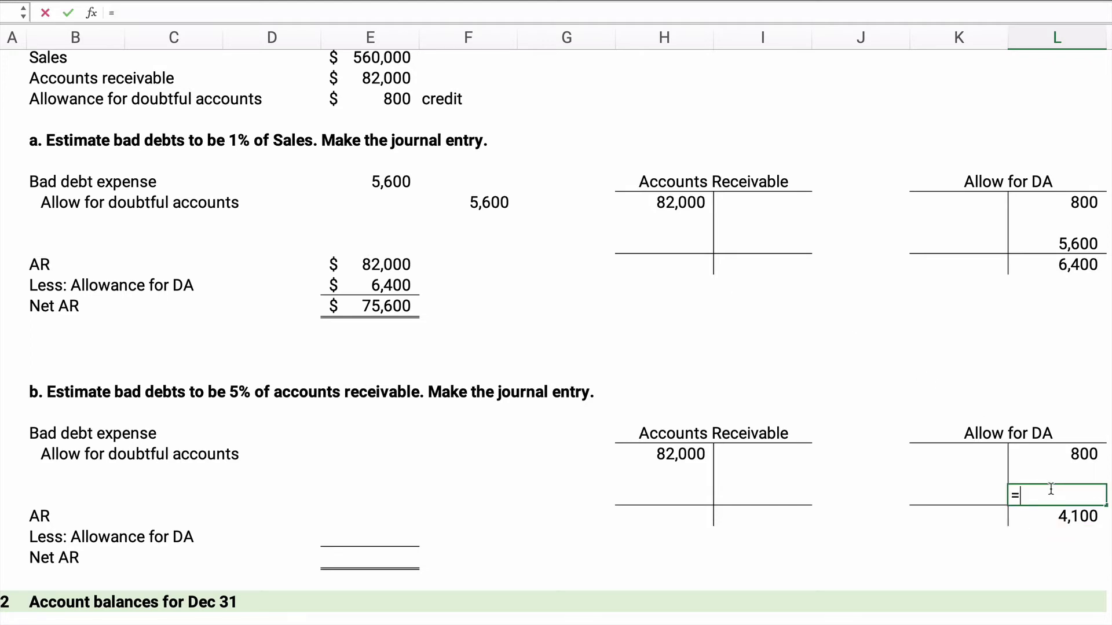
key("Down")
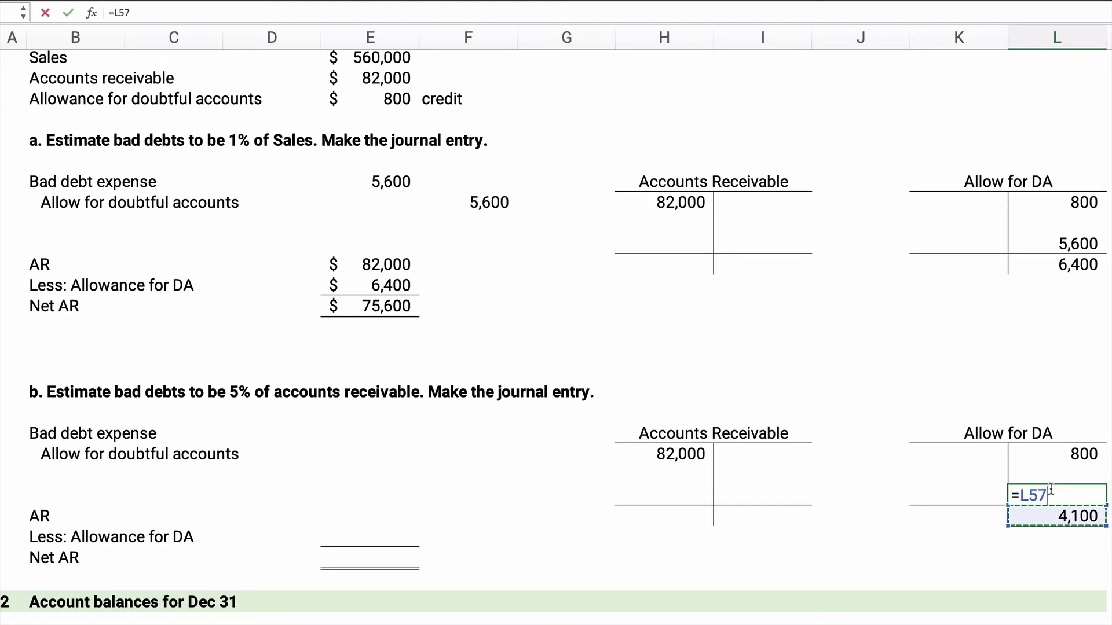
type("-")
key("Up")
key("Up")
key("Return")
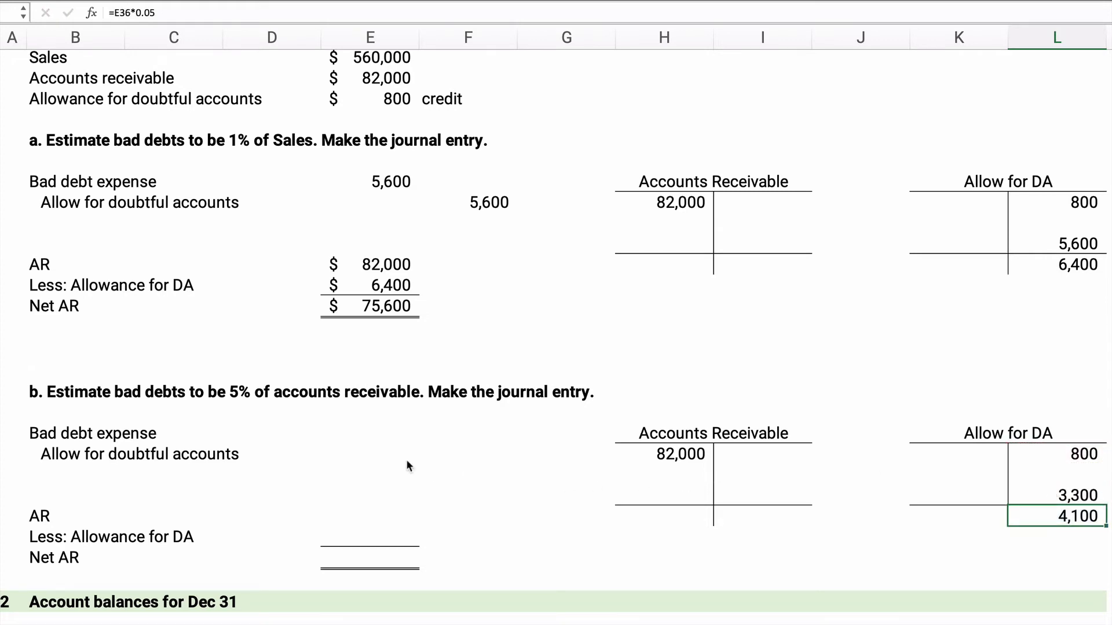
Step: Record part b's journal entry with a 3,300 debit to Bad debt expense and a 3,300 credit to Allow for doubtful accounts
left_click(354, 437)
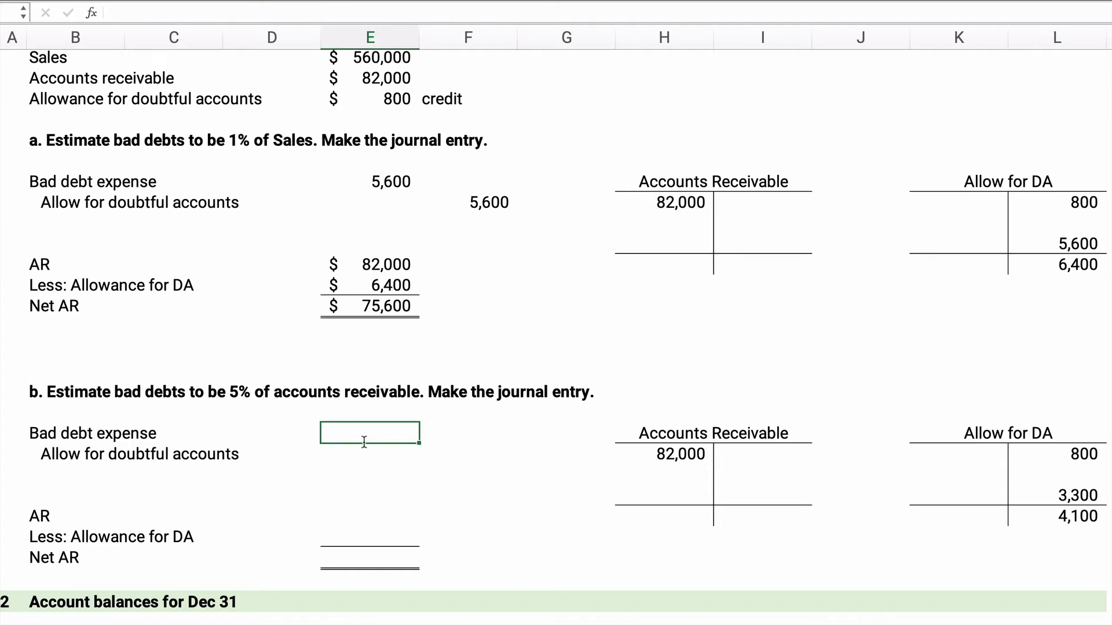
type("3300")
key("Tab")
key("Down")
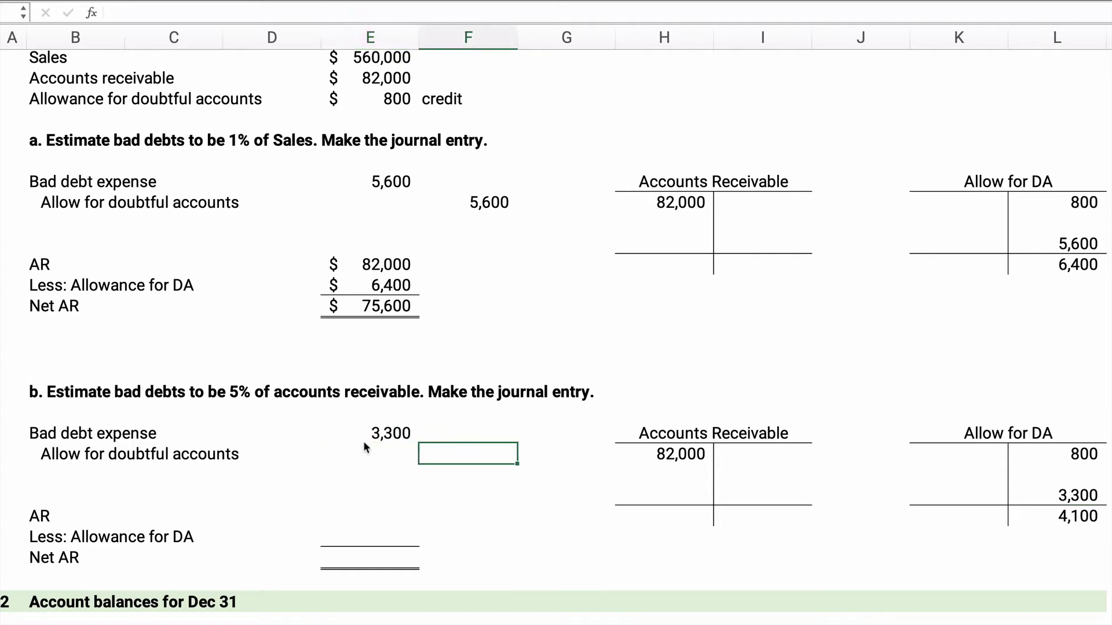
type("3300")
key("Return")
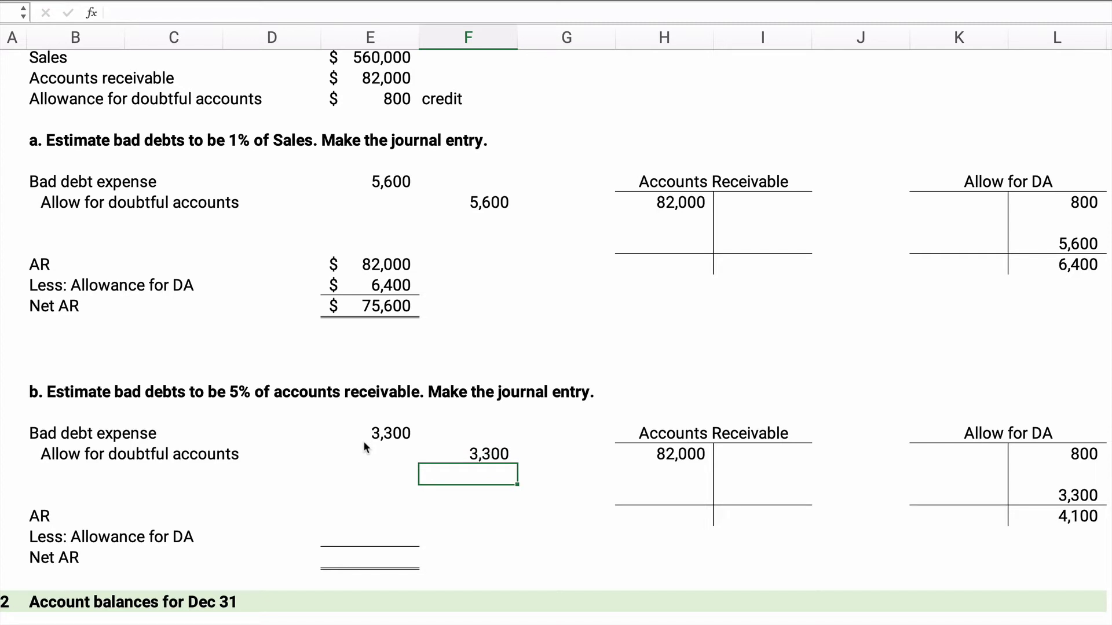
Step: Fill in part b's net receivable schedule with AR of 82,000 and Allowance for DA of 4,100
left_click(357, 514)
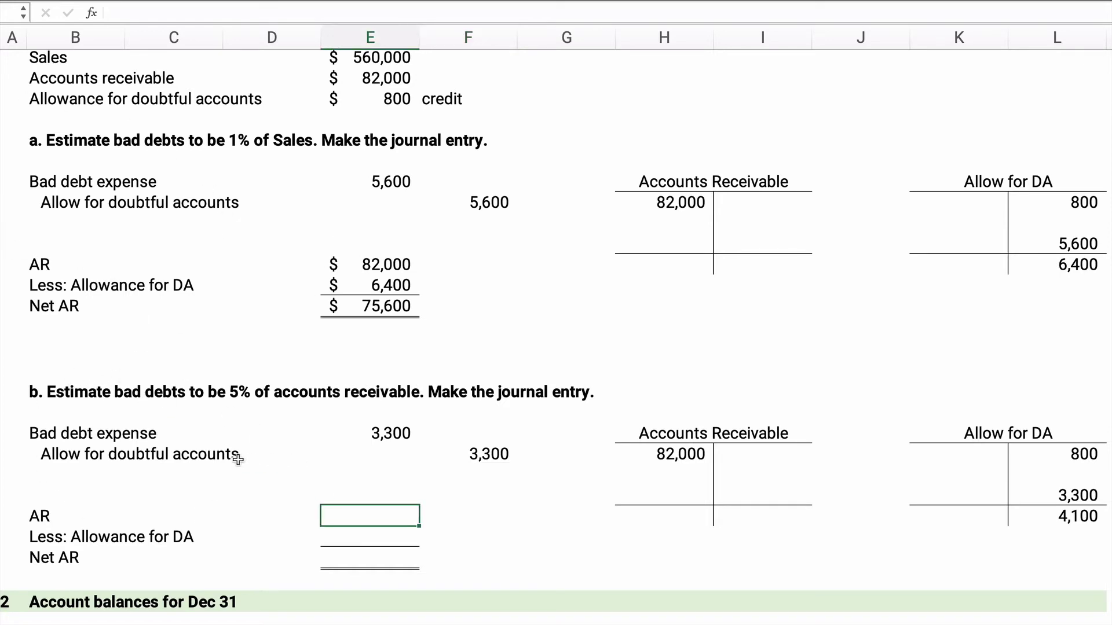
type("82000")
key("Return")
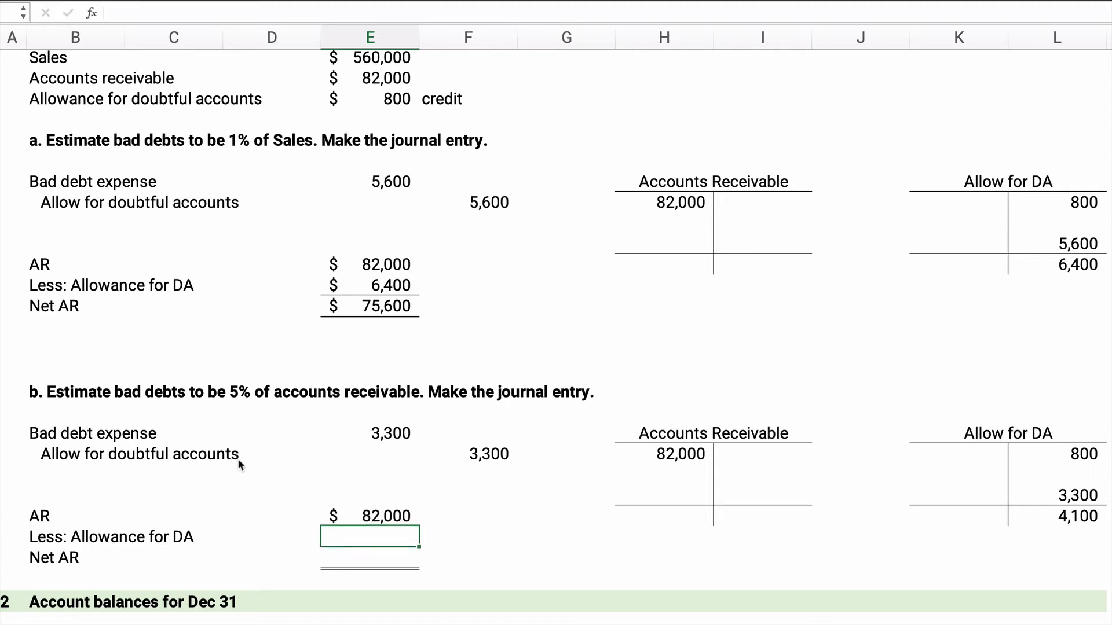
type("33")
key("BackSpace")
key("BackSpace")
type("4100")
key("Return")
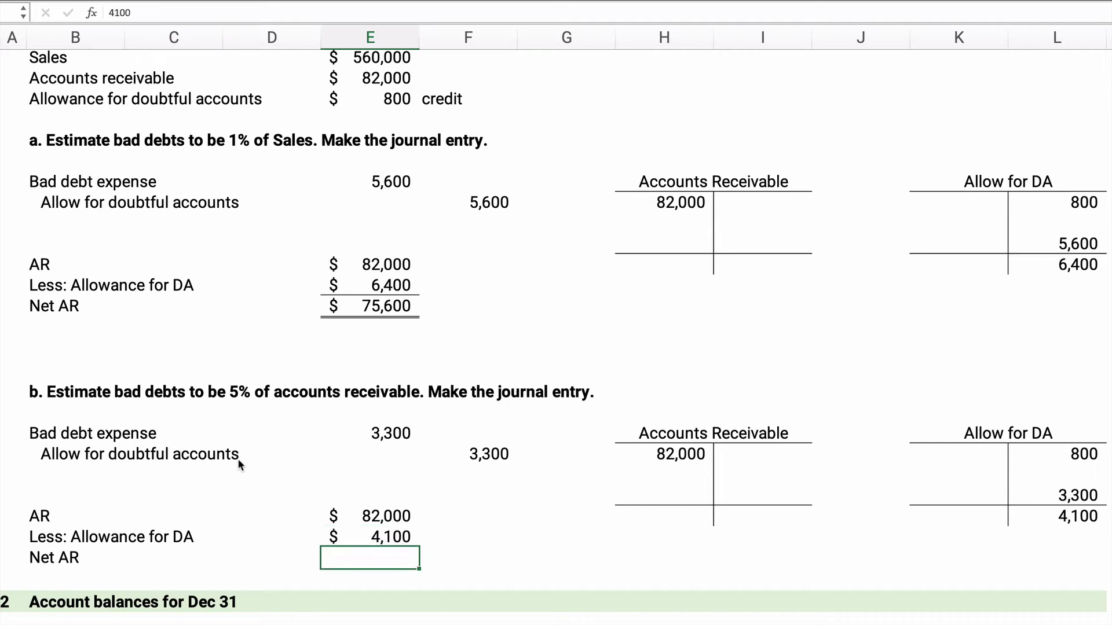
Step: Calculate part b's Net AR as AR less the allowance with the formula =E57-E58
type("=")
key("Up")
key("Up")
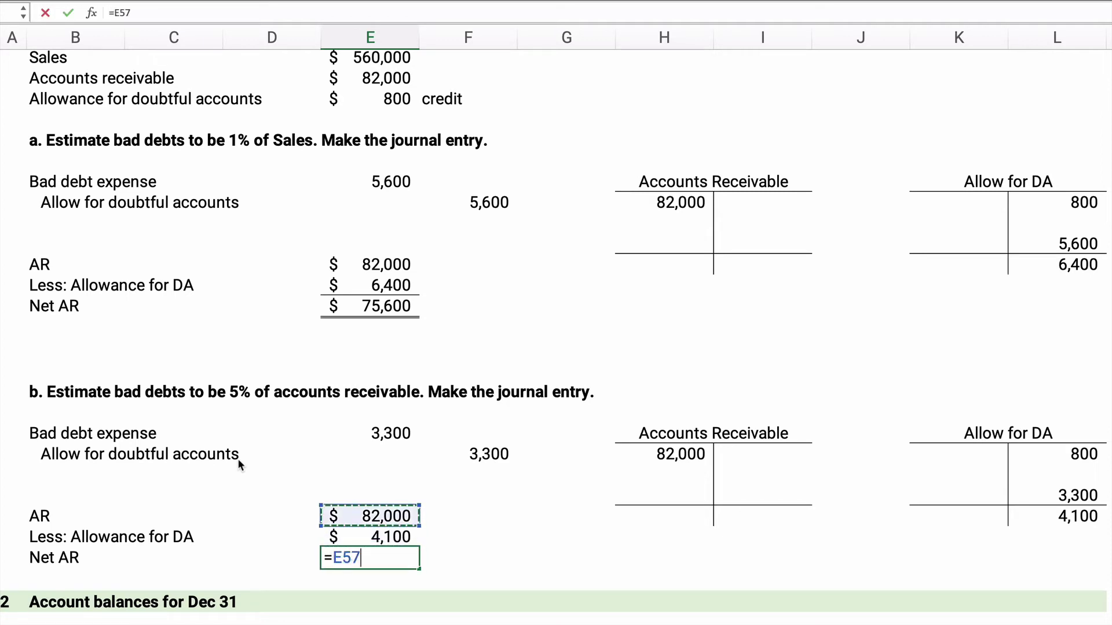
type("-")
key("Up")
key("Return")
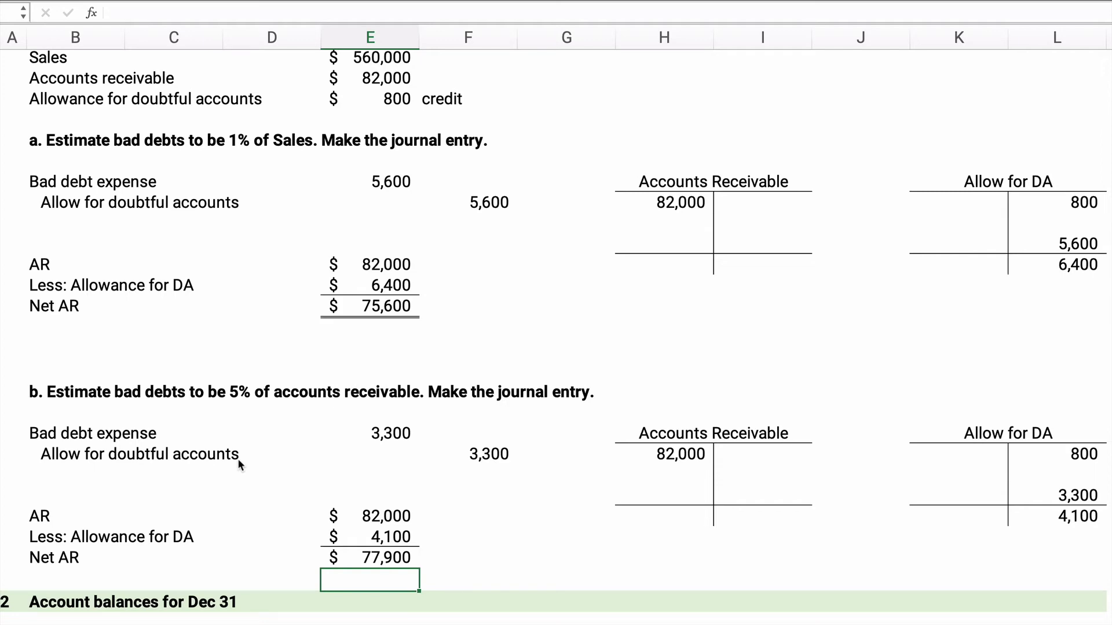
Step: Enter problem 2 part a's opening balances in the T-accounts: 144,000 debit in Accounts Receivable and 1,100 debit in Allow for DA
scroll(237, 457, "down", 7)
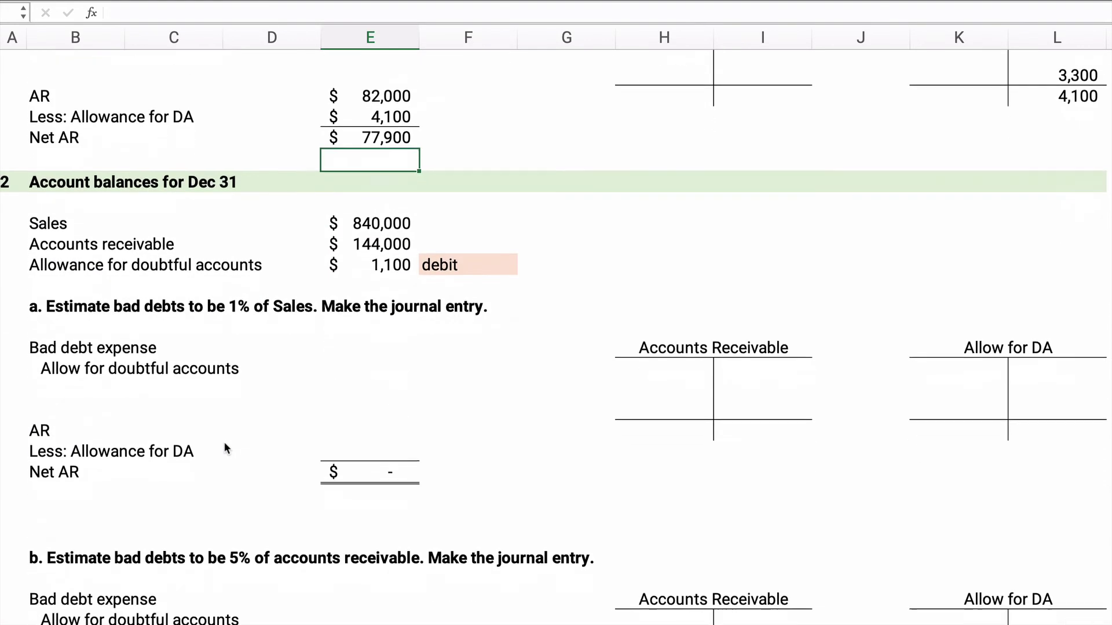
scroll(224, 443, "down", 4)
scroll(224, 441, "down", 1)
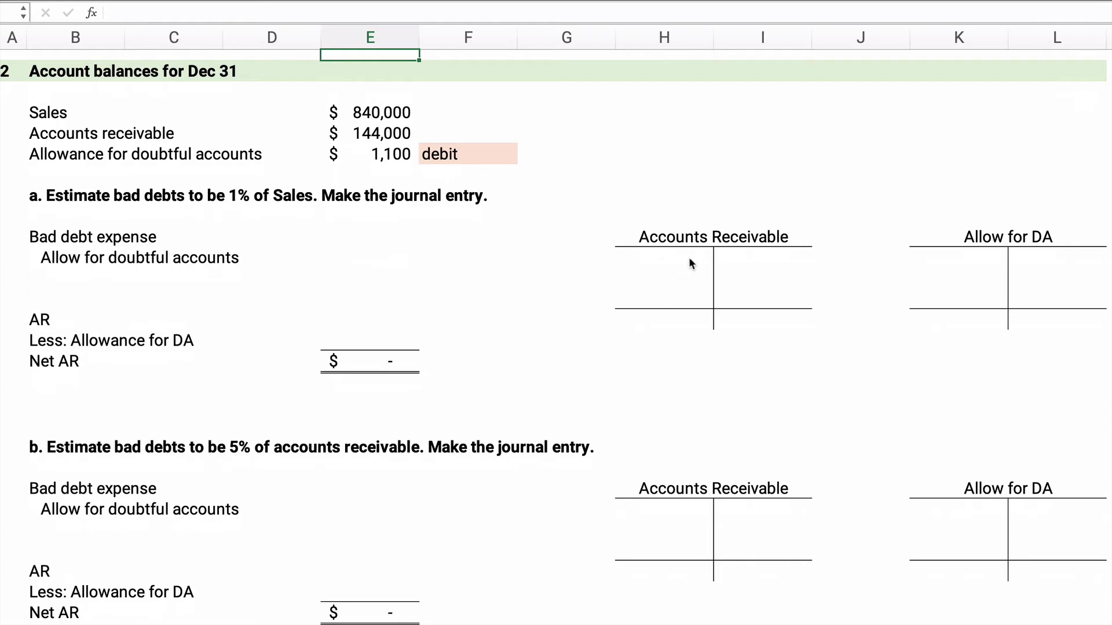
left_click(662, 258)
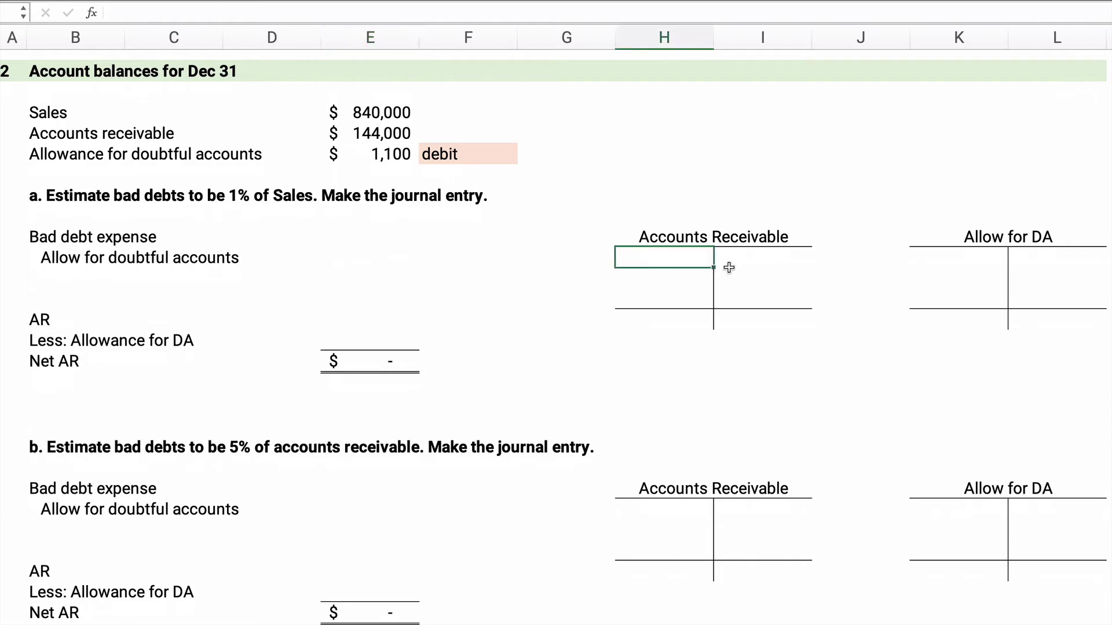
type("144000")
key("Return")
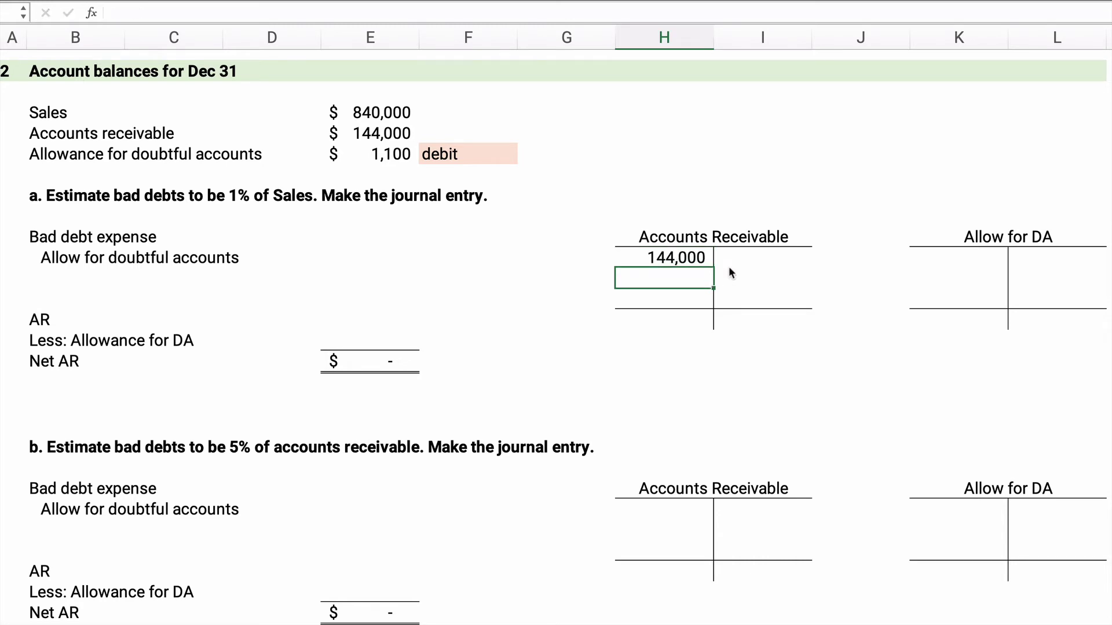
left_click(973, 259)
type("1100")
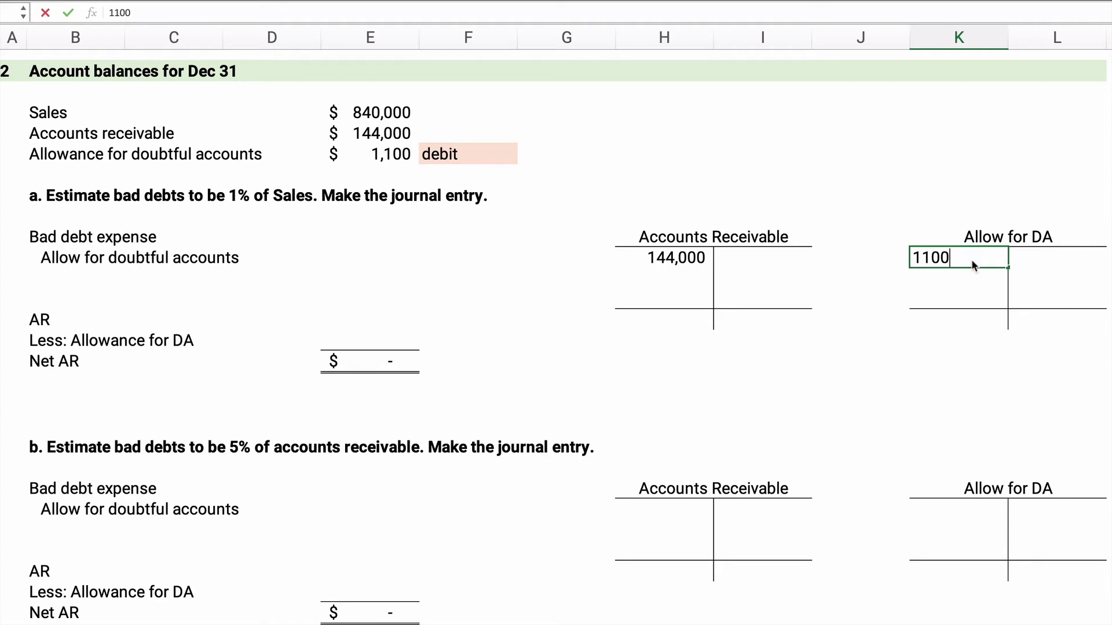
key("Return")
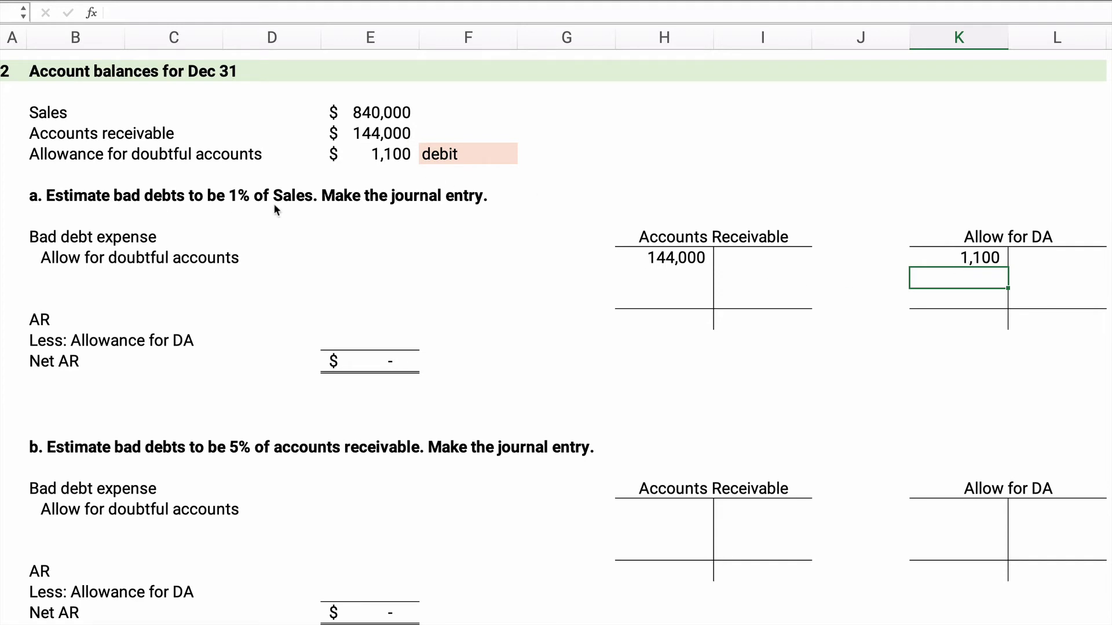
Step: Calculate the Bad debt expense debit in problem 2 part a as 1% of sales with the formula =E63*.01
left_click(358, 238)
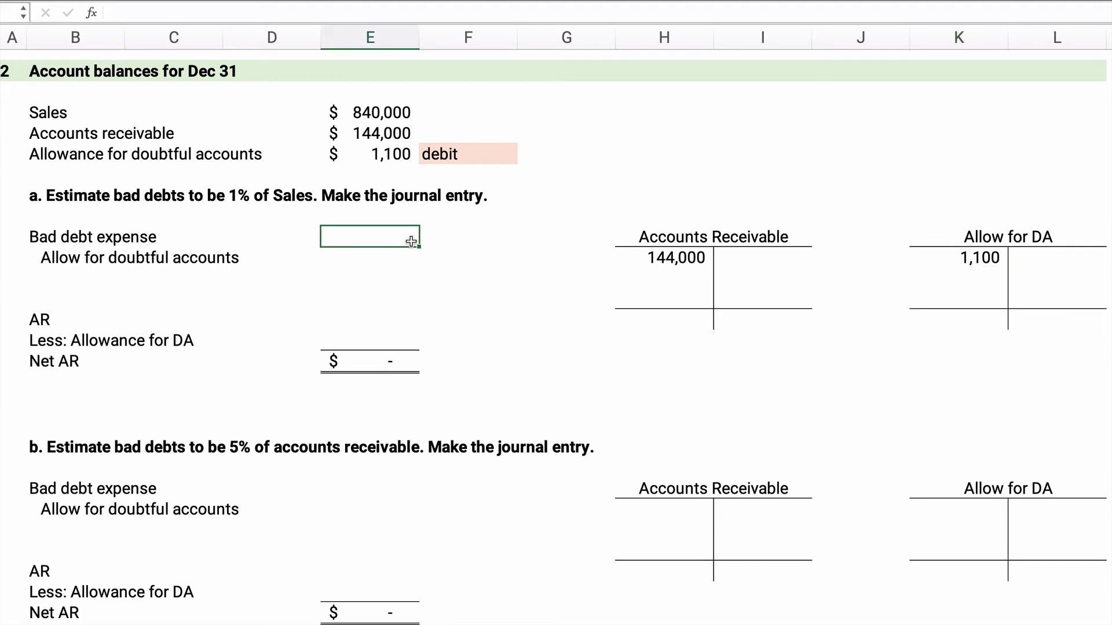
type("=")
key("Up")
key("Up")
key("Up")
key("Up")
key("Up")
key("Up")
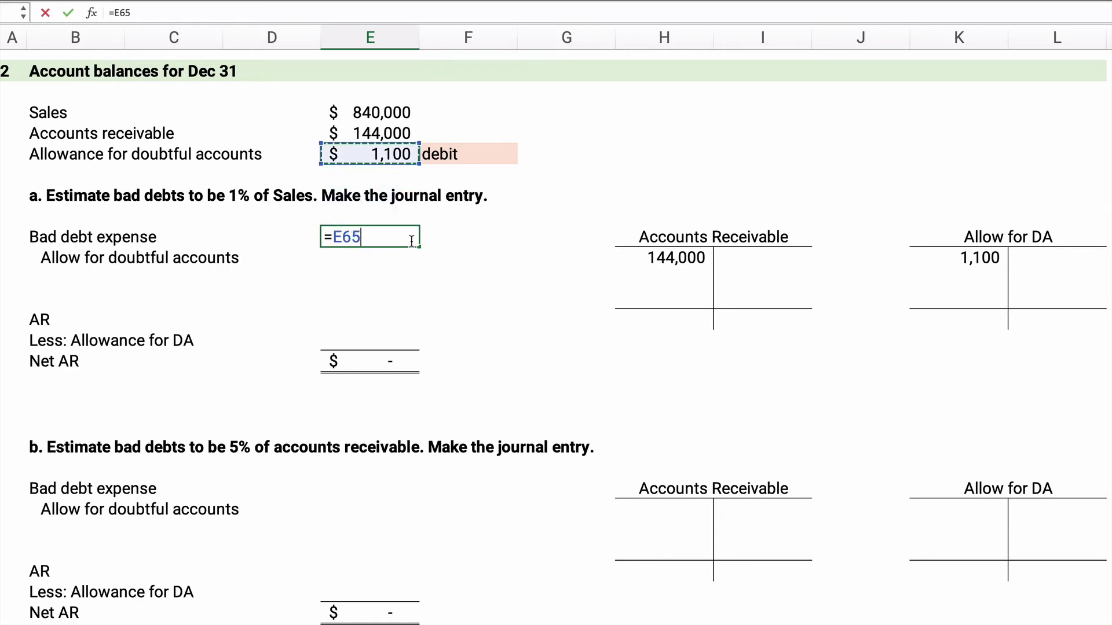
type("*")
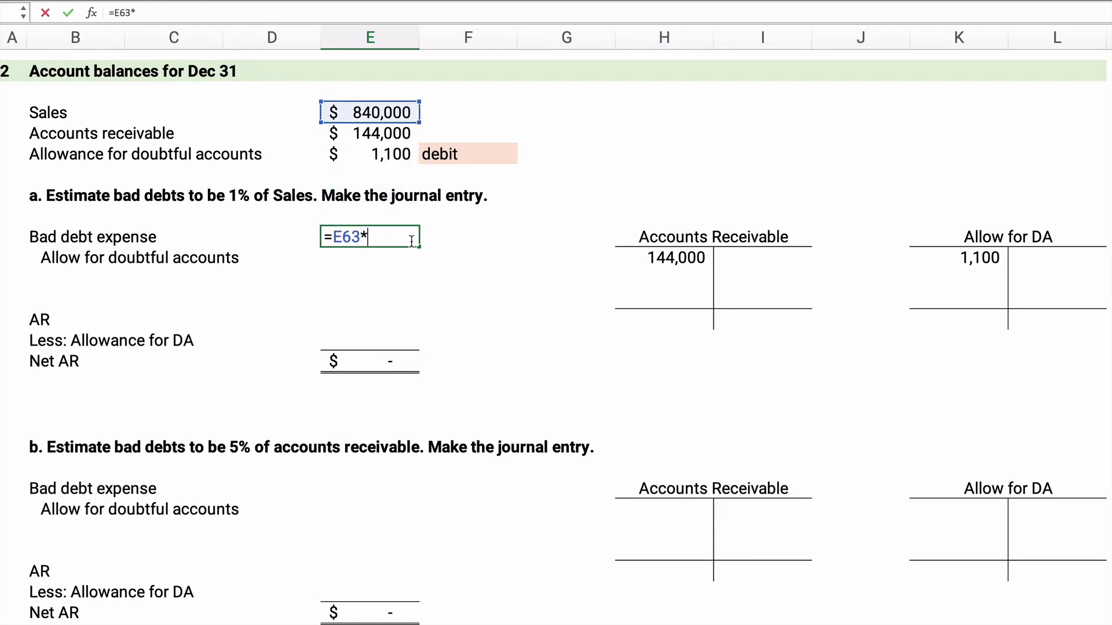
type(".01")
key("Return")
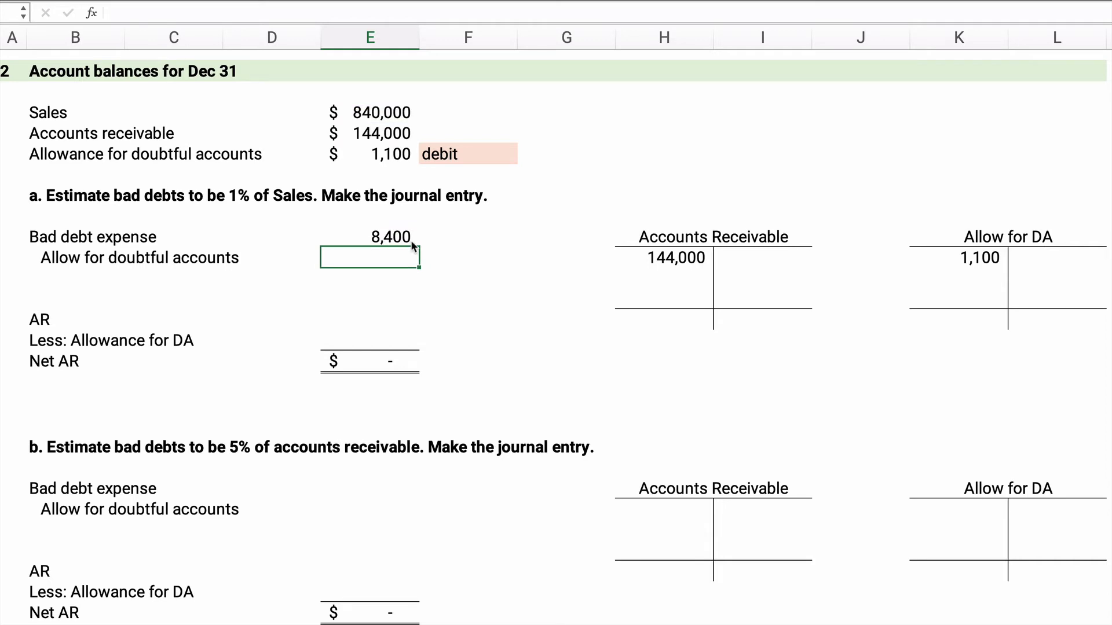
Step: Link the Allow for doubtful accounts credit in problem 2 part a's journal entry to the Bad debt expense amount with =E69
left_click(1044, 325)
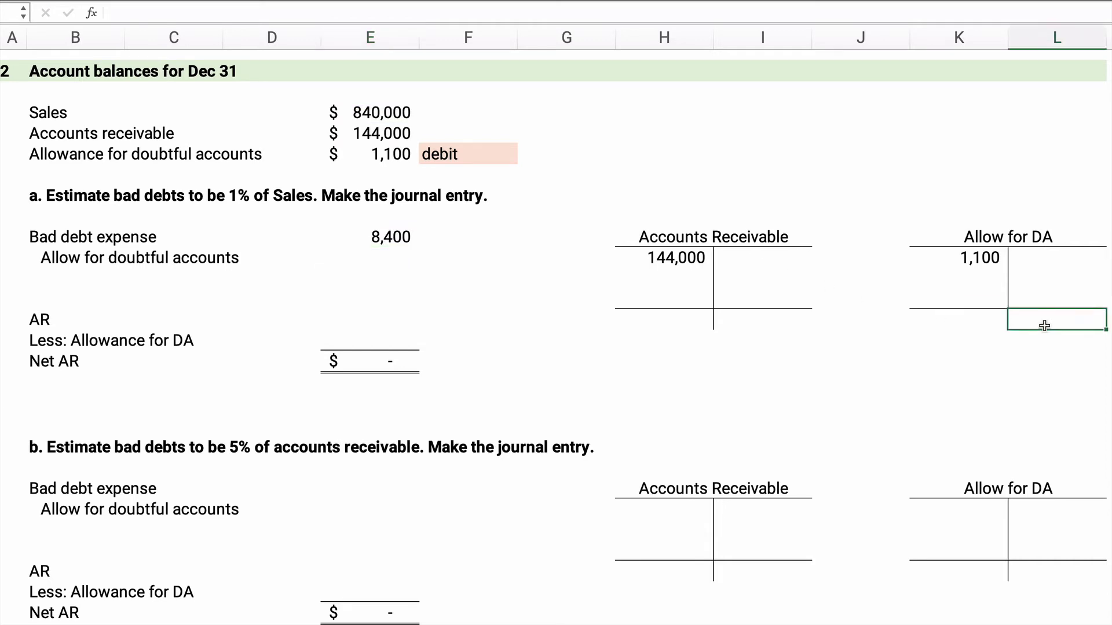
left_click(1047, 301)
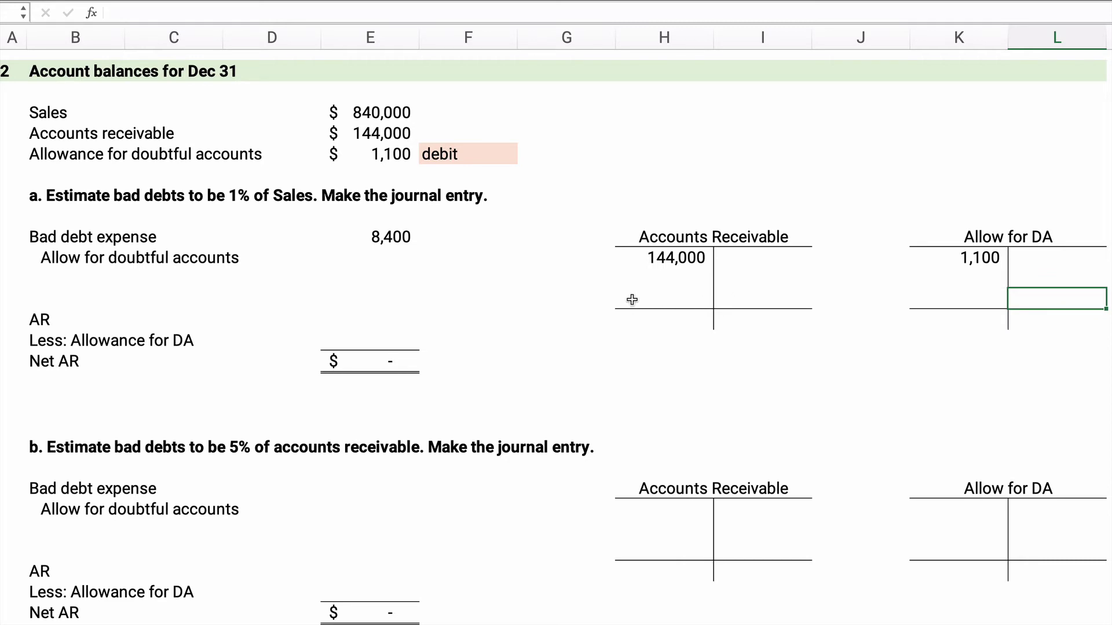
left_click(469, 276)
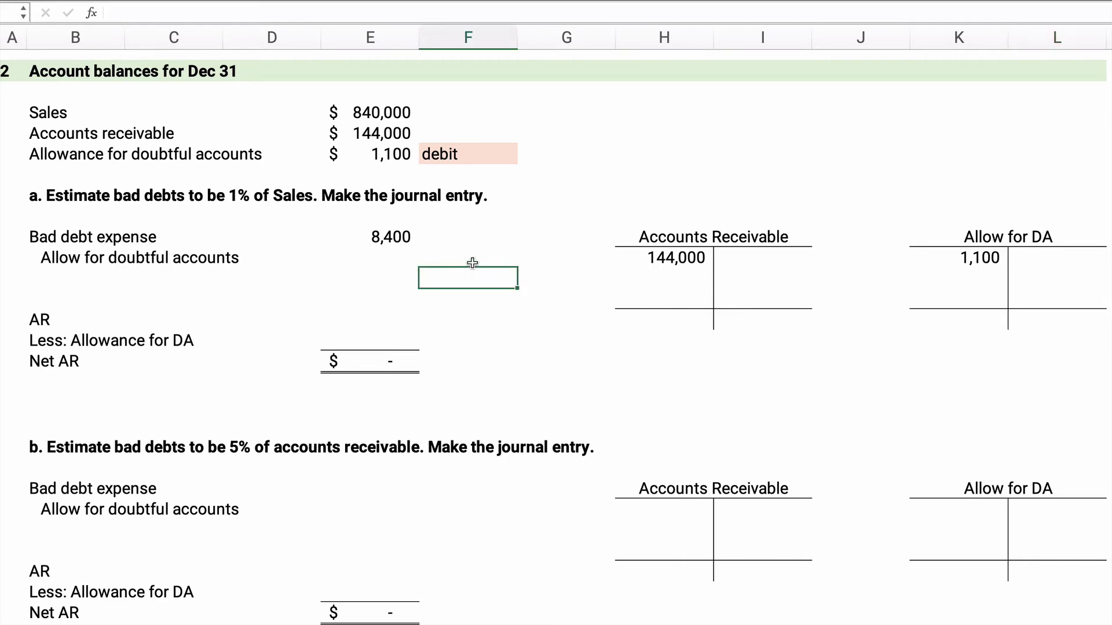
left_click(473, 260)
type("=")
key("Left")
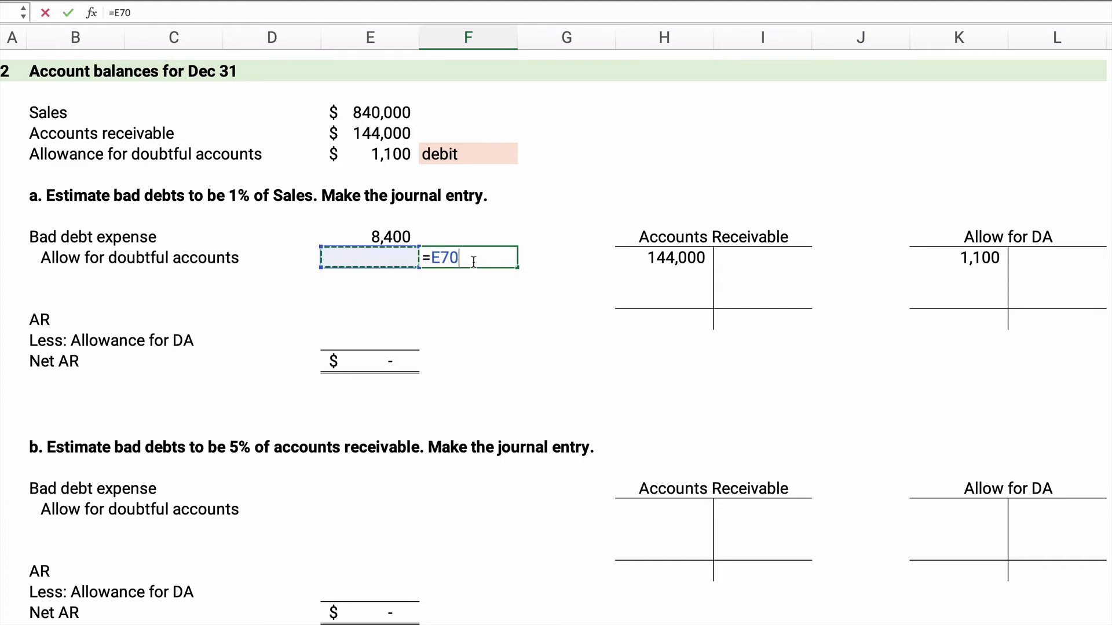
key("Up")
key("Return")
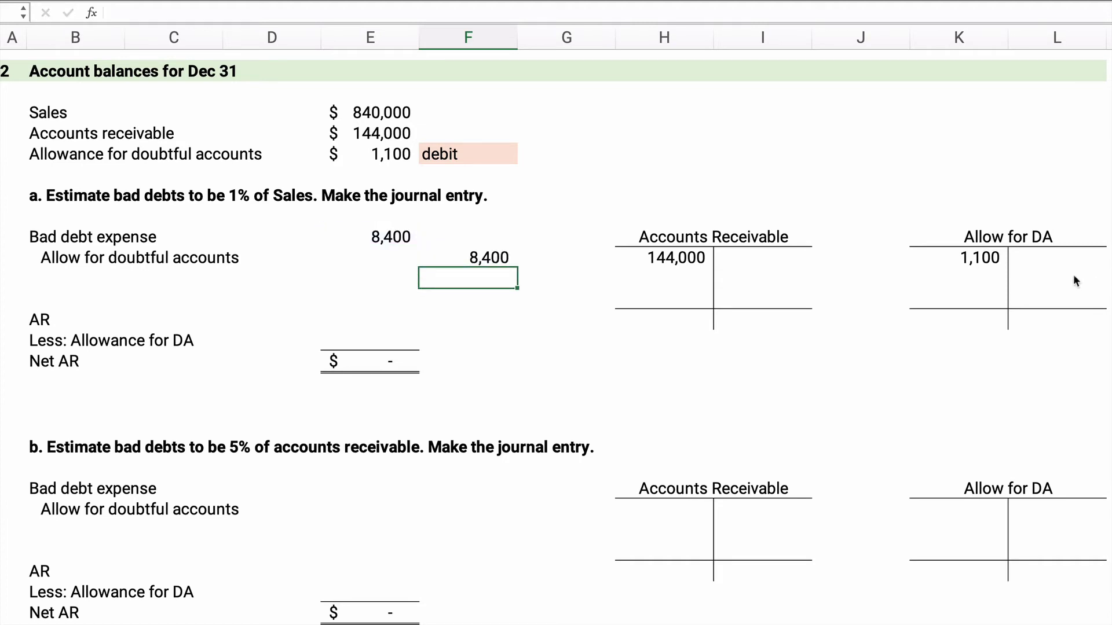
Step: Post the 8,400 credit to problem 2 part a's Allow for DA T-account, just above the balance line
left_click(1054, 291)
type("8400")
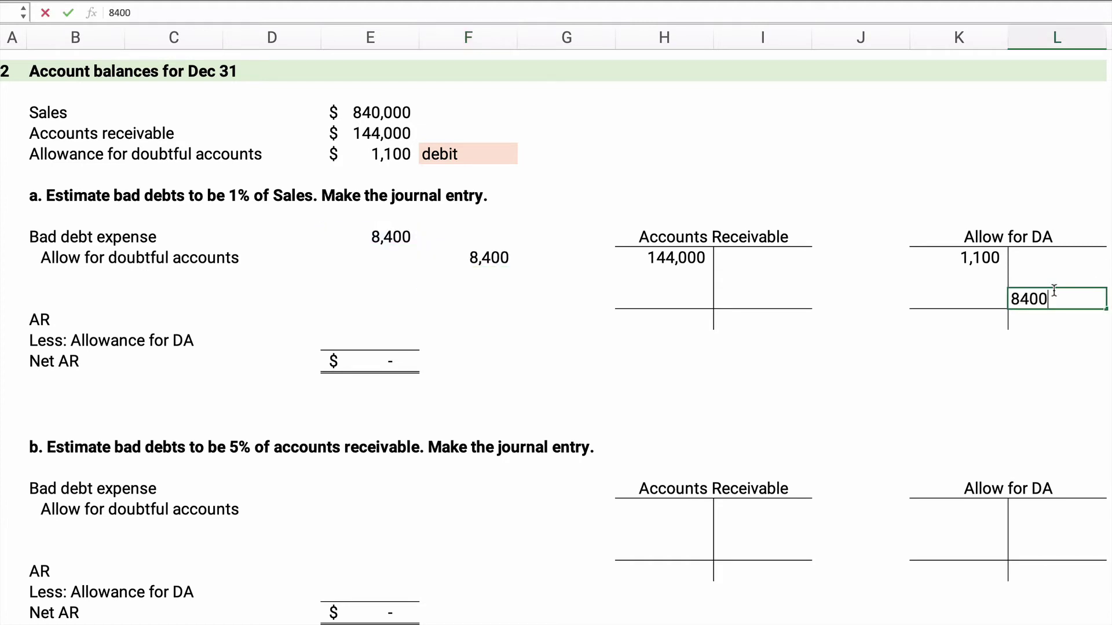
key("Return")
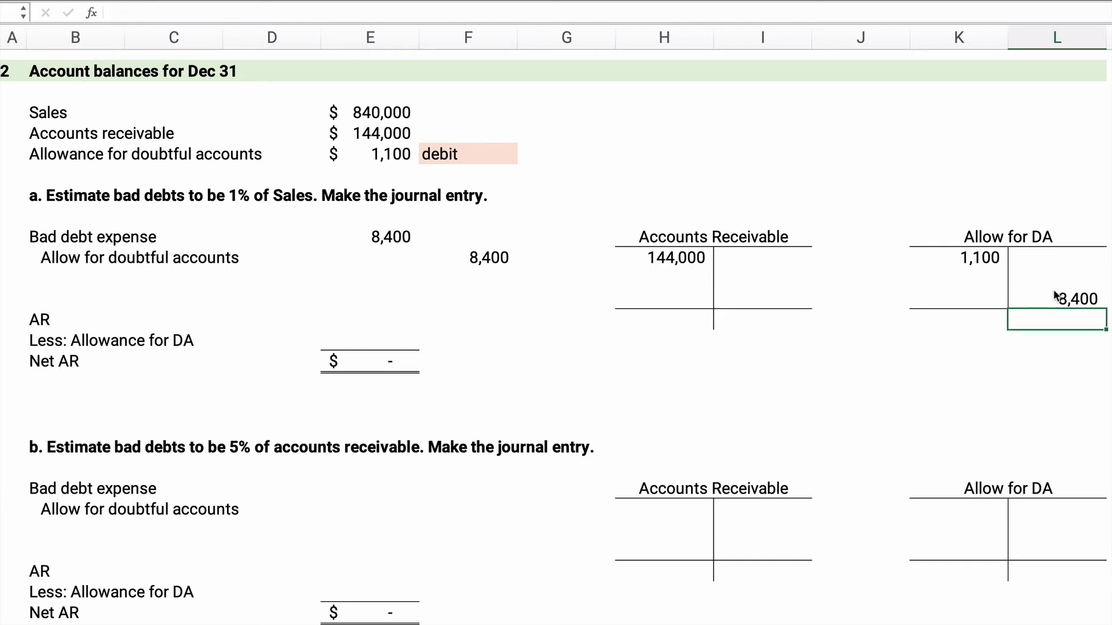
Step: Calculate the ending credit balance of problem 2 part a's Allow for DA as the credit less the opening debit with =L72-K70
type("=")
left_click(1054, 297)
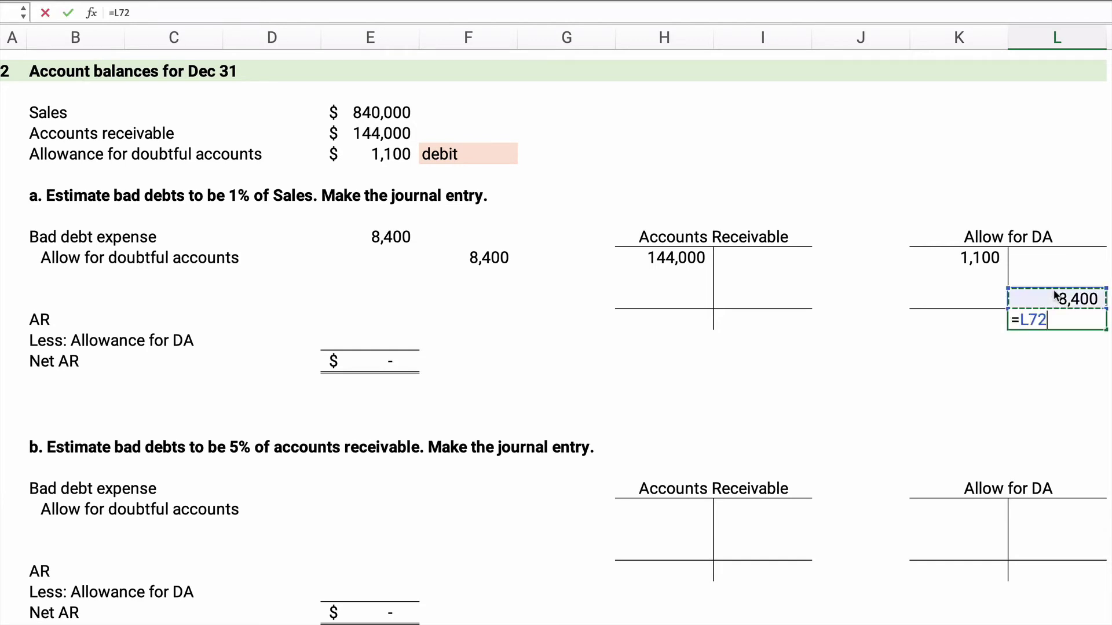
type("-")
key("Up")
key("Up")
key("Up")
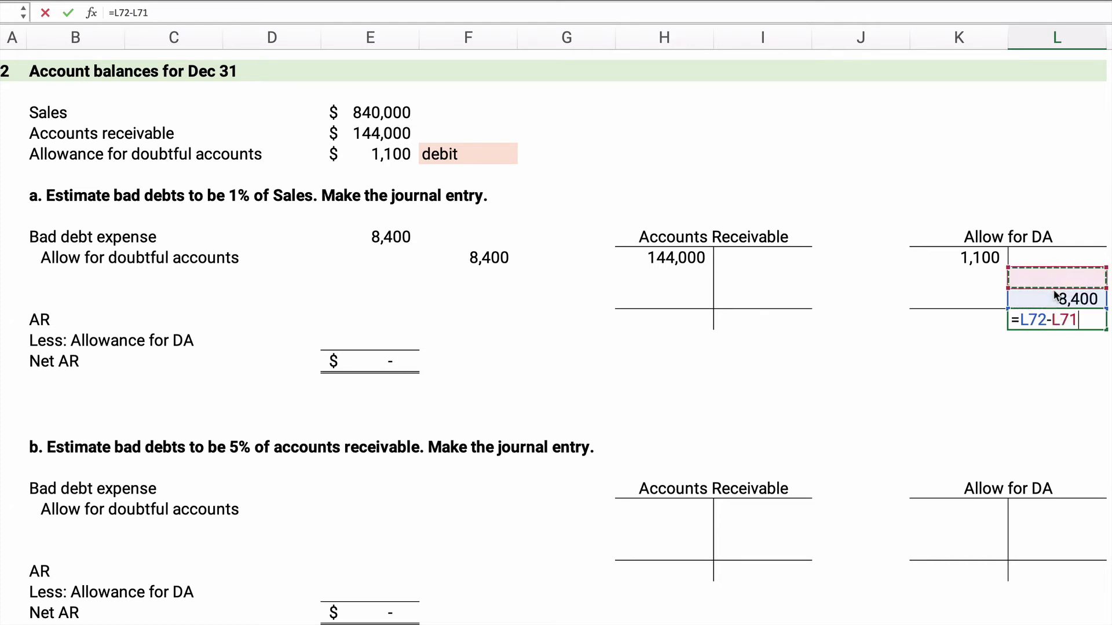
key("Left")
key("Return")
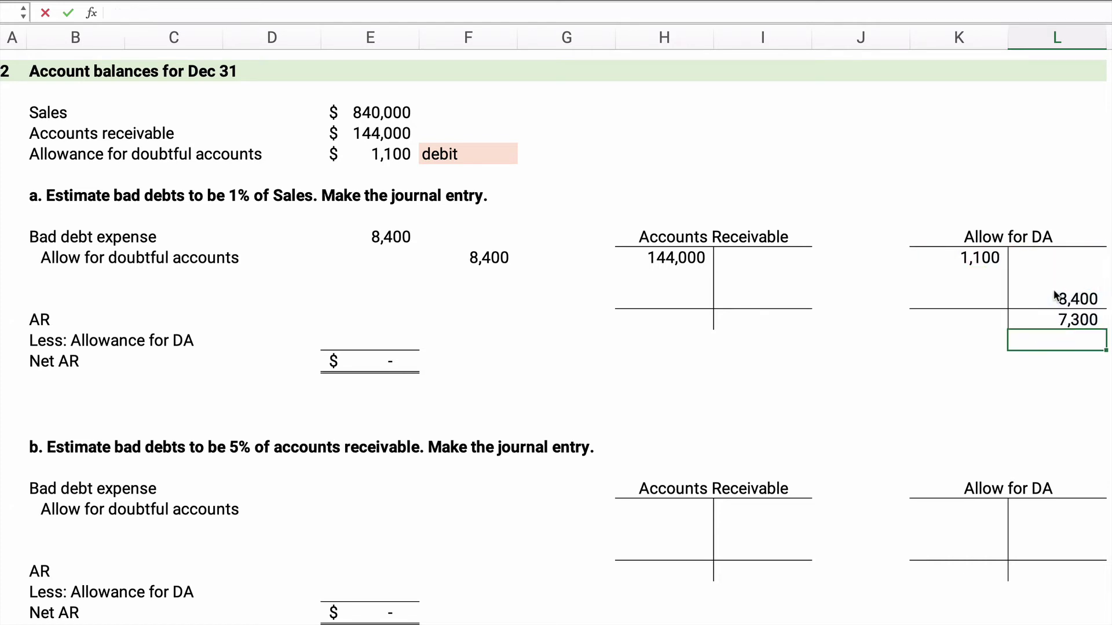
left_click(785, 410)
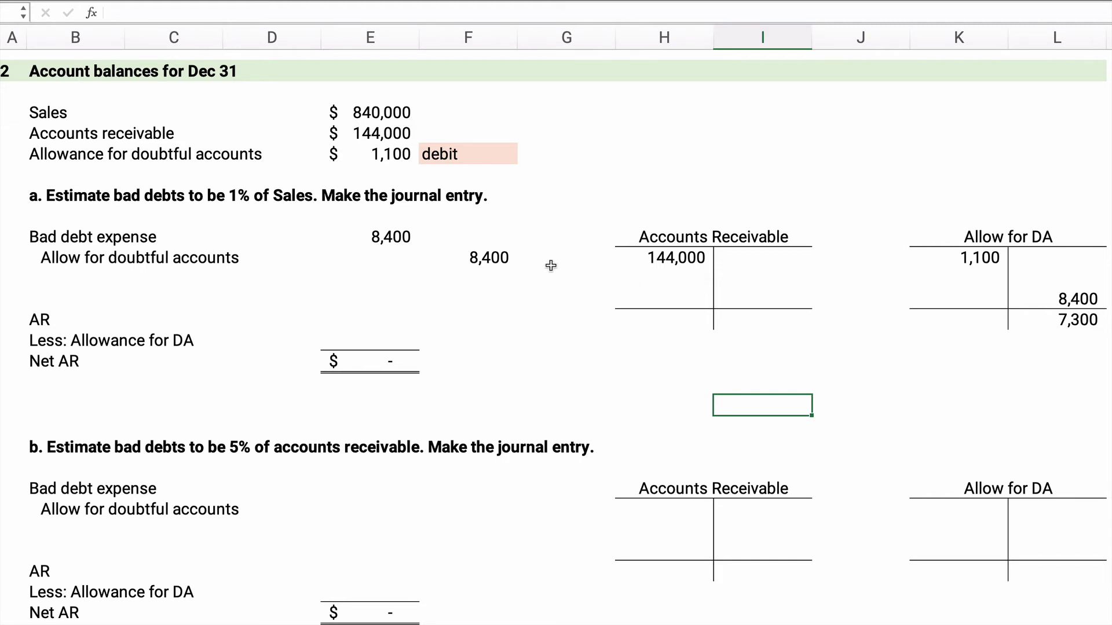
Step: Enter 144,000 as AR in problem 2 part a's net receivable schedule
left_click(400, 245)
left_click_drag(400, 245, 473, 266)
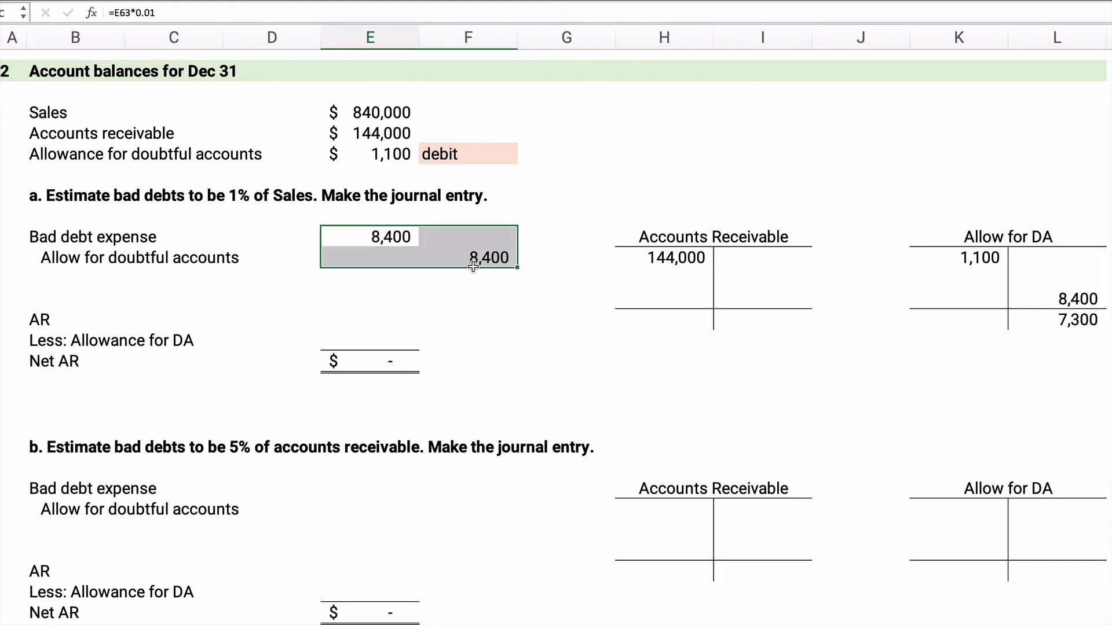
left_click(364, 316)
type("84000")
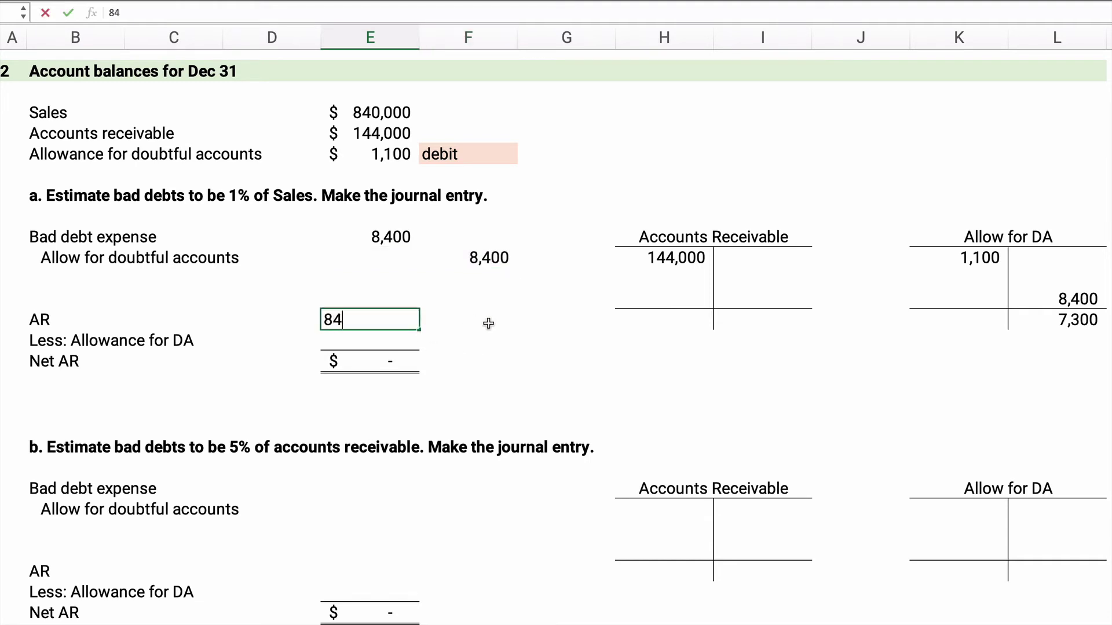
key("BackSpace")
key("BackSpace")
key("BackSpace")
key("BackSpace")
key("BackSpace")
type("144000")
key("Return")
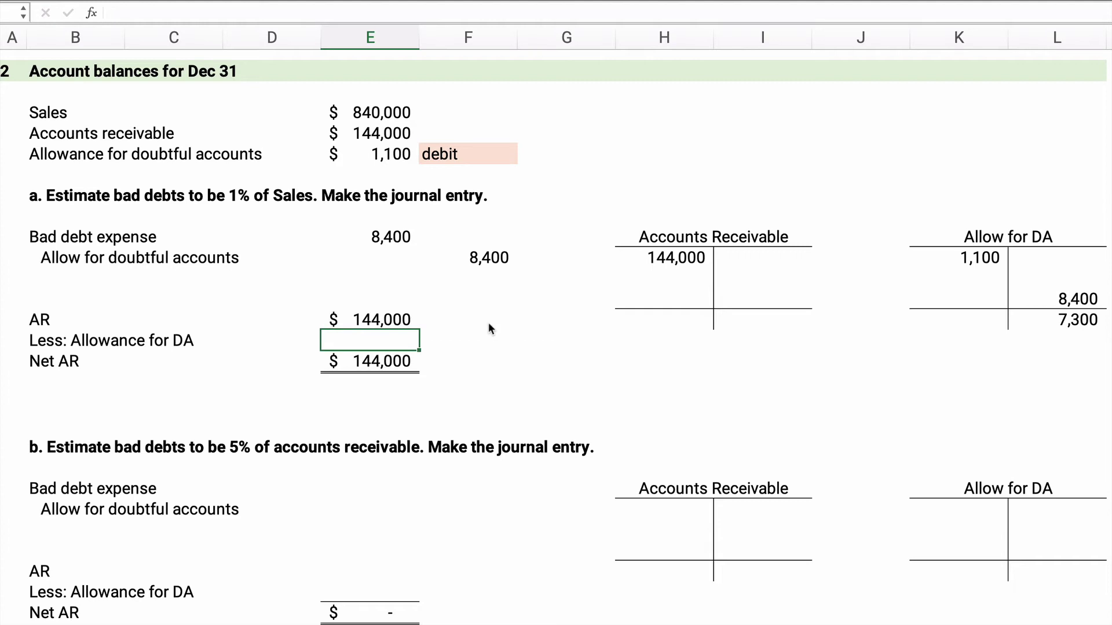
Step: Enter 7,300 as Less: Allowance for DA in problem 2 part a's net receivable schedule
type("7300")
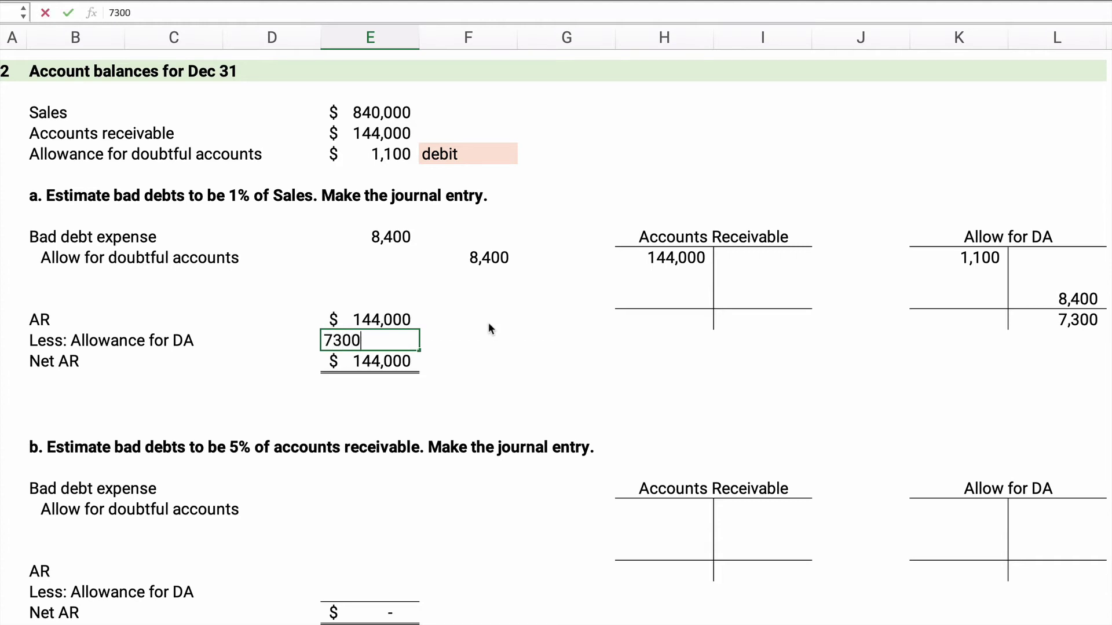
key("Return")
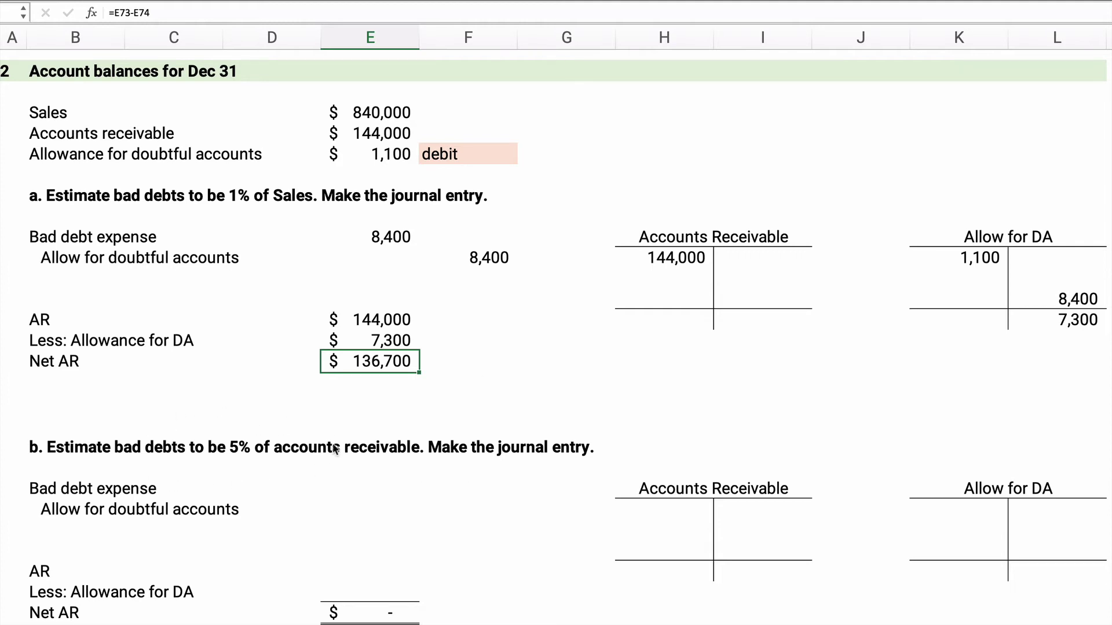
Step: Enter 144,000 as the opening debit in problem 2 part b's Accounts Receivable T-account
scroll(353, 446, "down", 3)
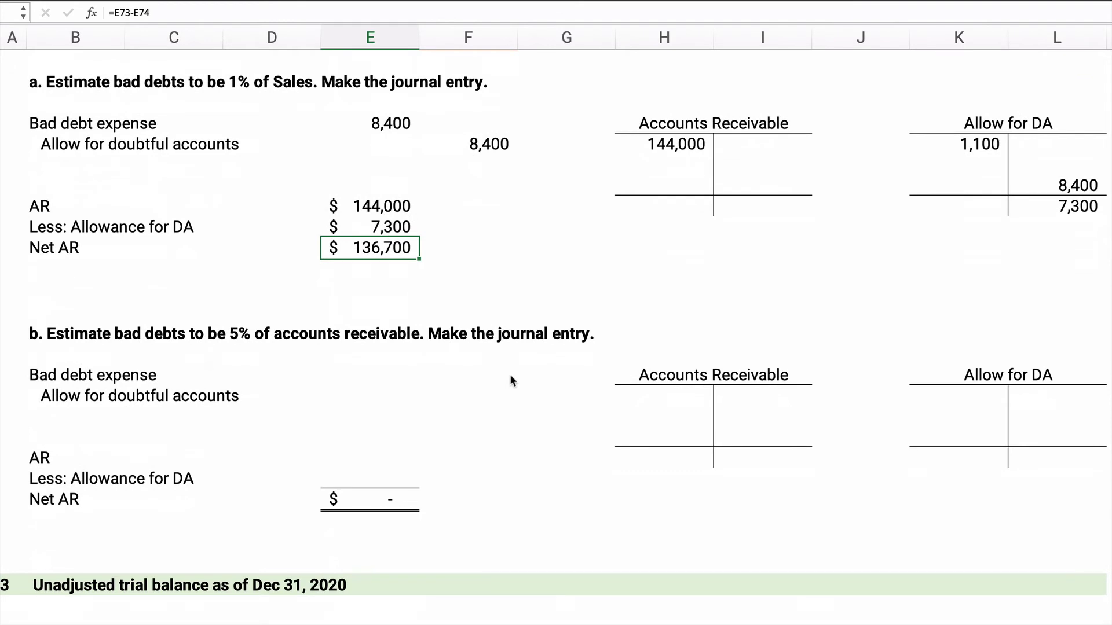
left_click(669, 397)
type("14400")
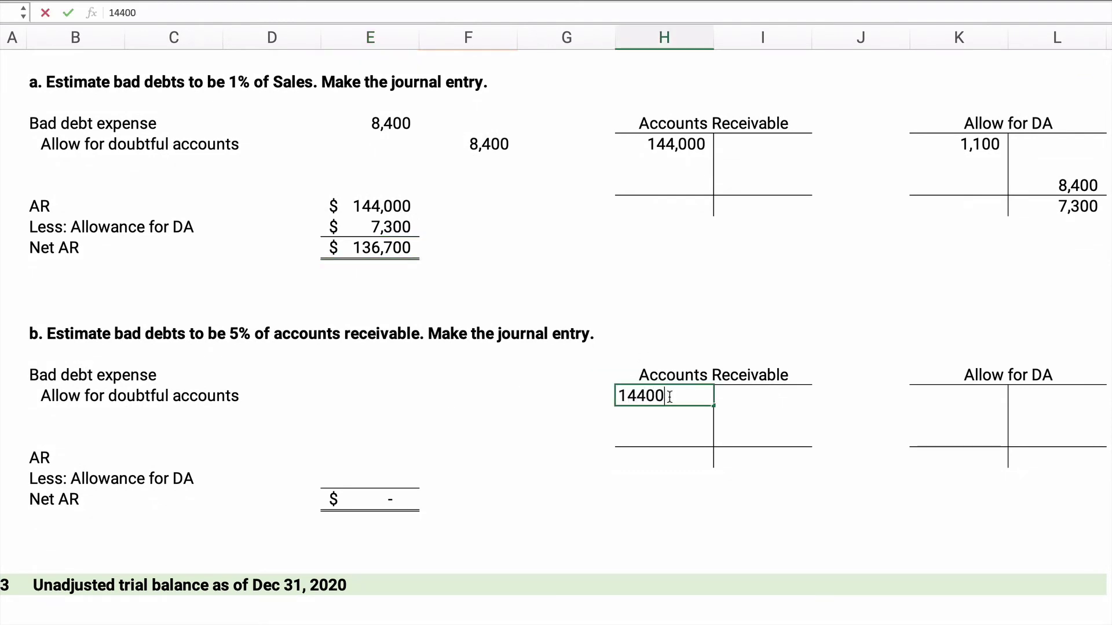
key("Tab")
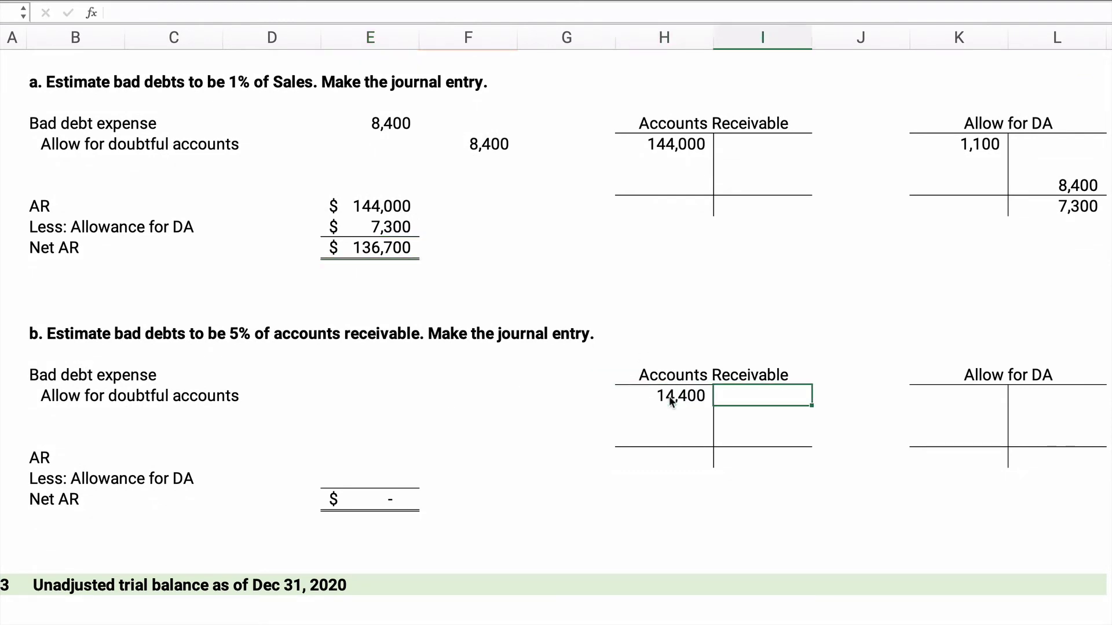
key("Tab")
key("Left")
key("Left")
type("1")
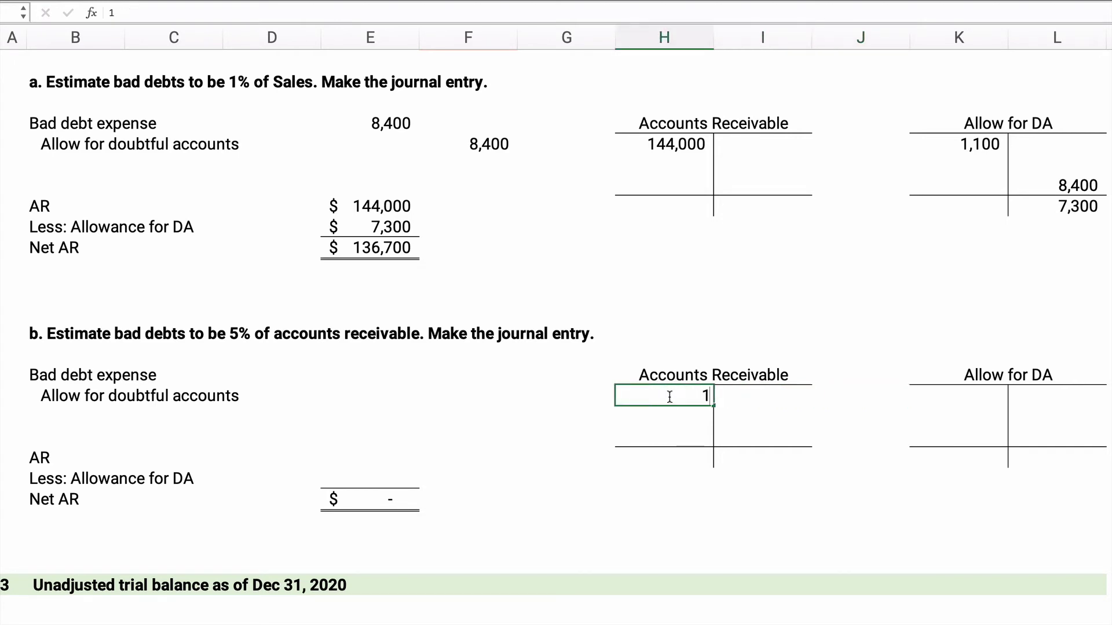
type("44,000")
key("Tab")
Step: Enter 1,100 as the opening debit in problem 2 part b's Allow for DA T-account
key("Tab")
key("Tab")
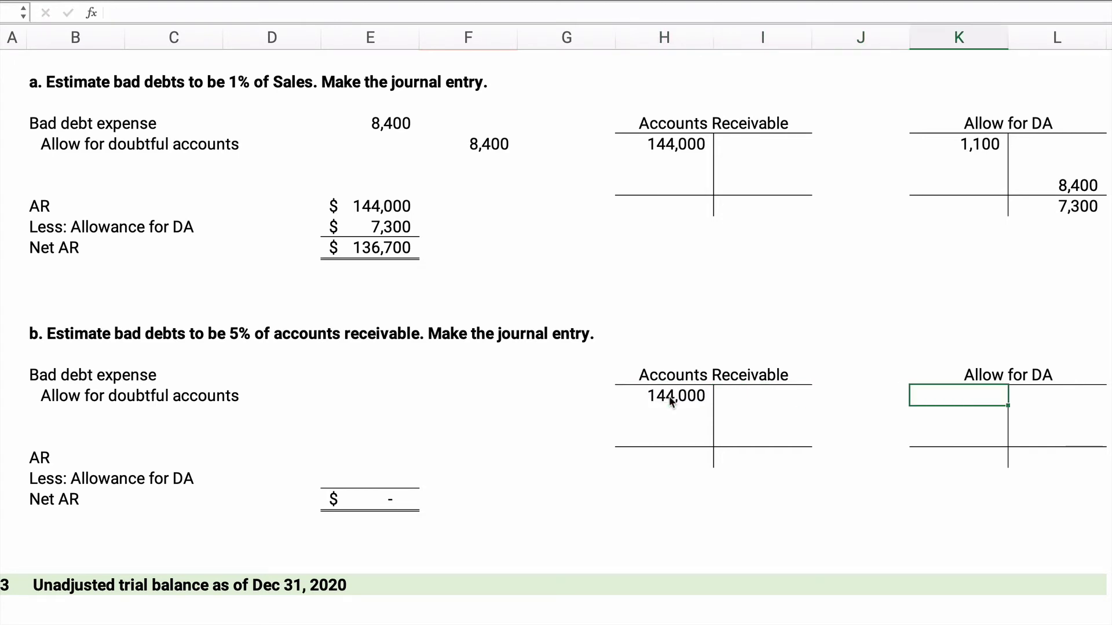
type("1100")
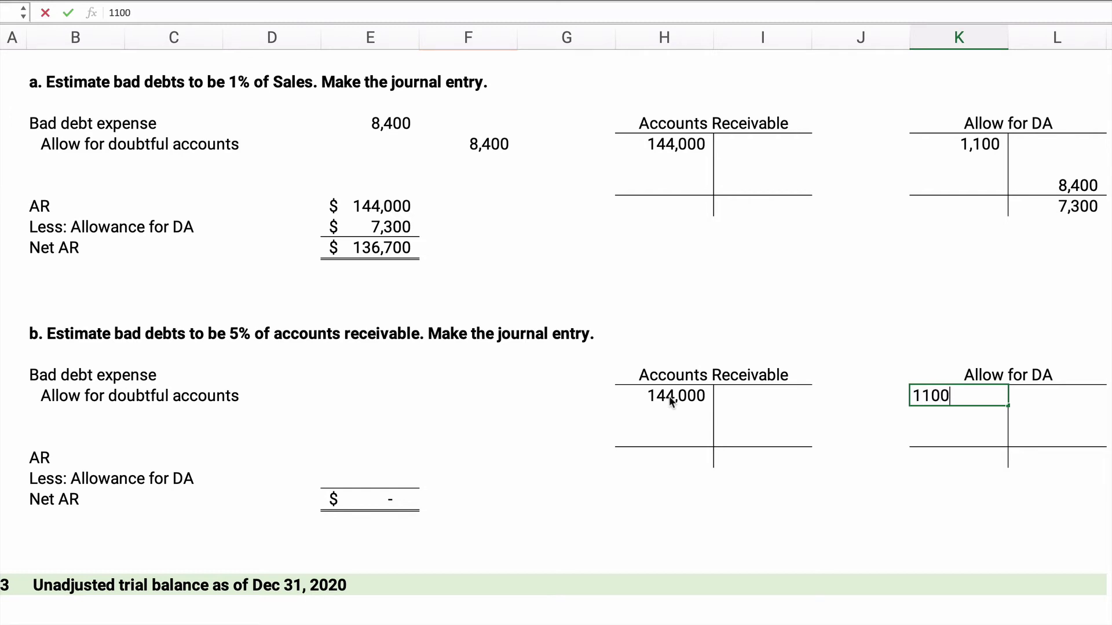
key("Tab")
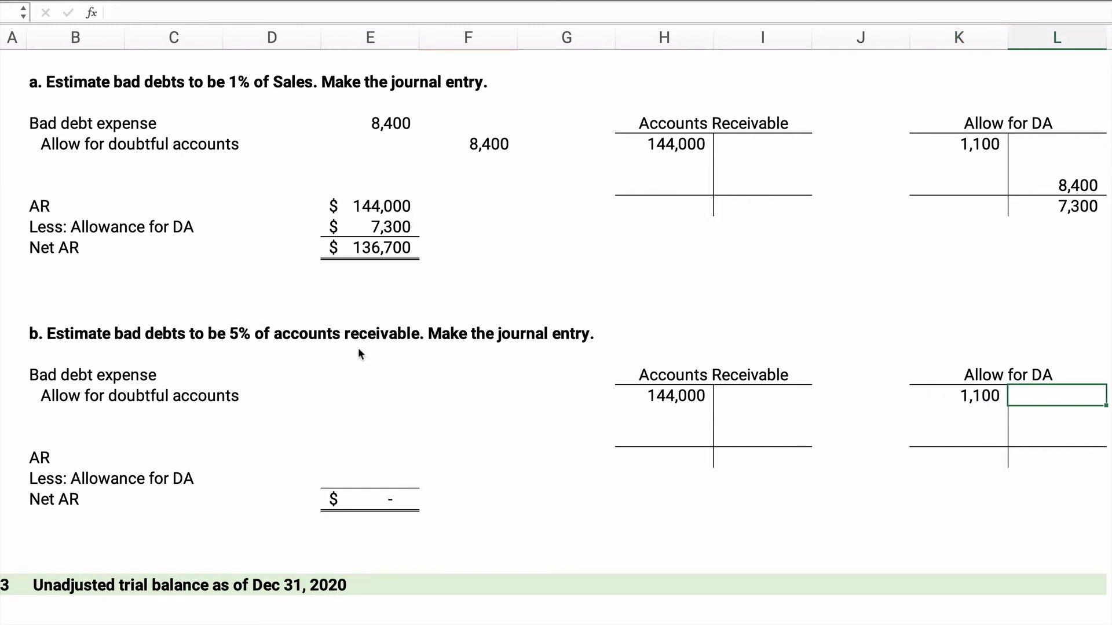
Step: Calculate the ending credit balance of problem 2 part b's Allow for DA as 5% of accounts receivable with =E64*.05
left_click(1046, 458)
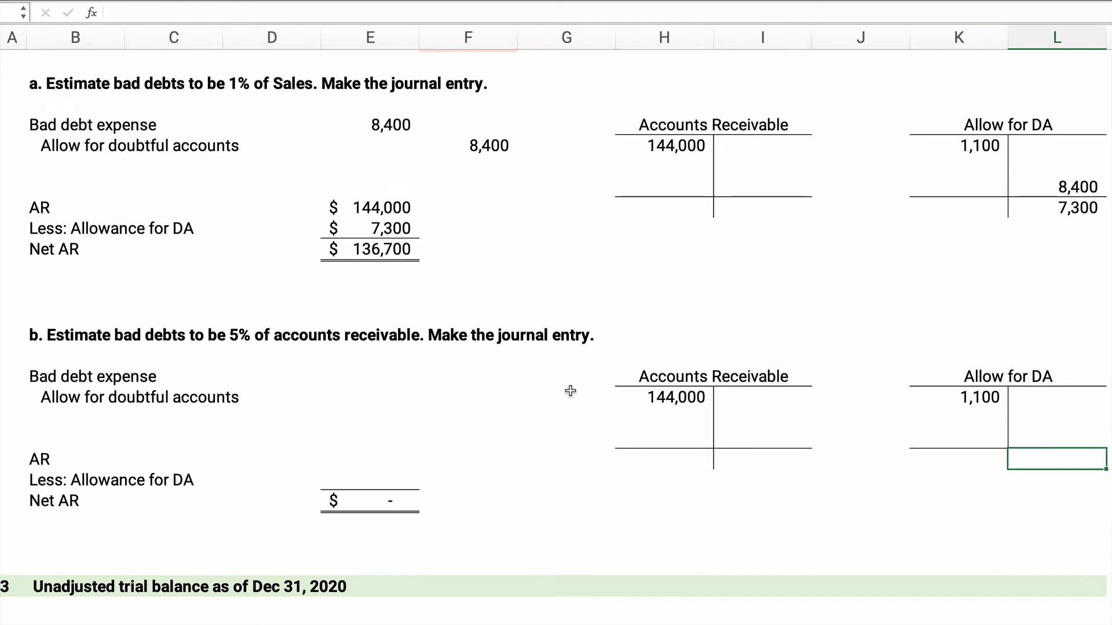
scroll(570, 391, "up", 2)
scroll(570, 391, "up", 1)
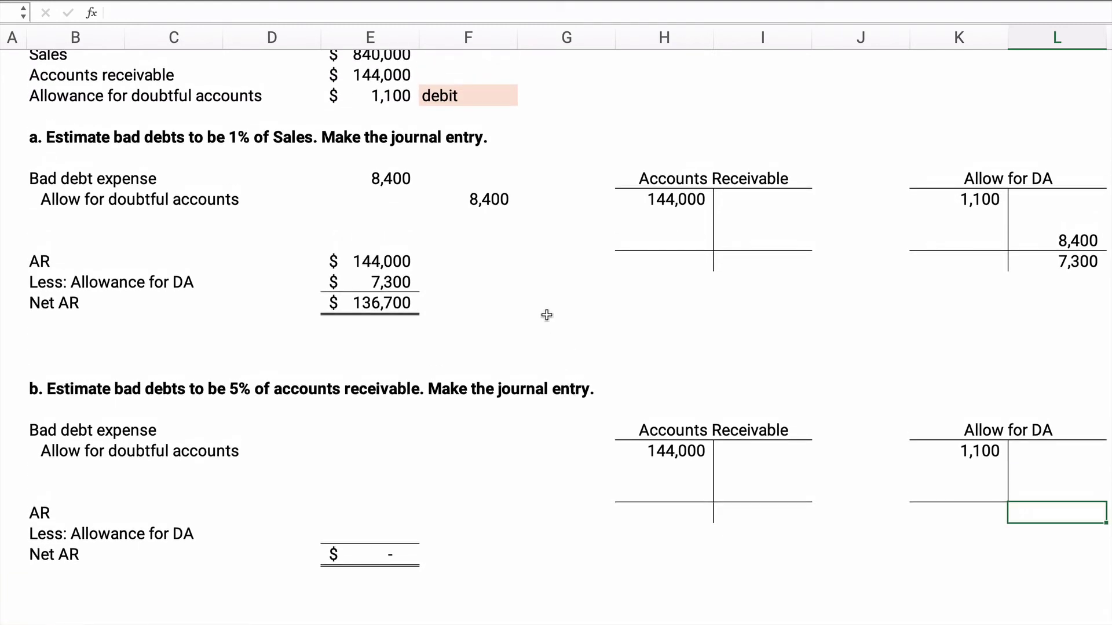
type("=")
left_click(356, 78)
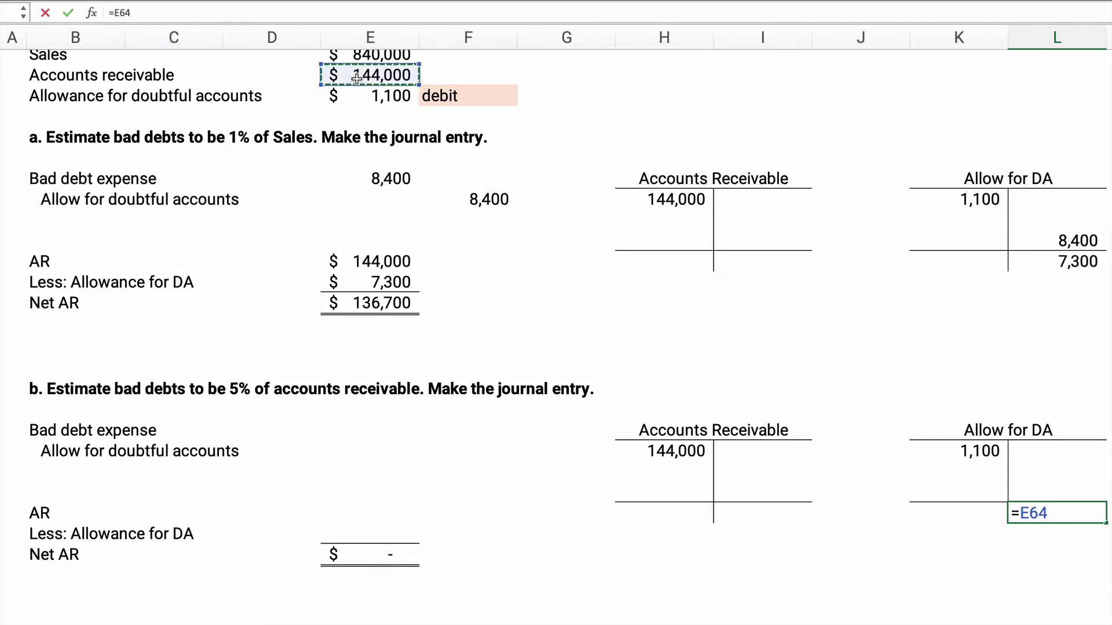
type("*.05")
key("Return")
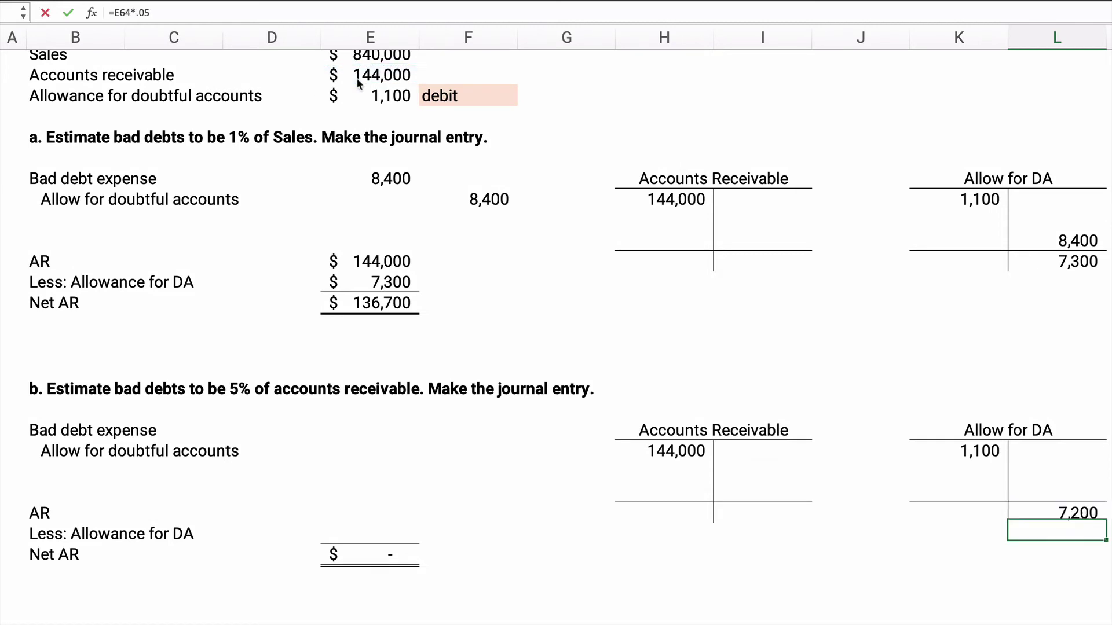
Step: Calculate the adjusting credit in problem 2 part b's Allow for DA as the ending balance plus the opening debit with =L85+K82
scroll(527, 330, "down", 1)
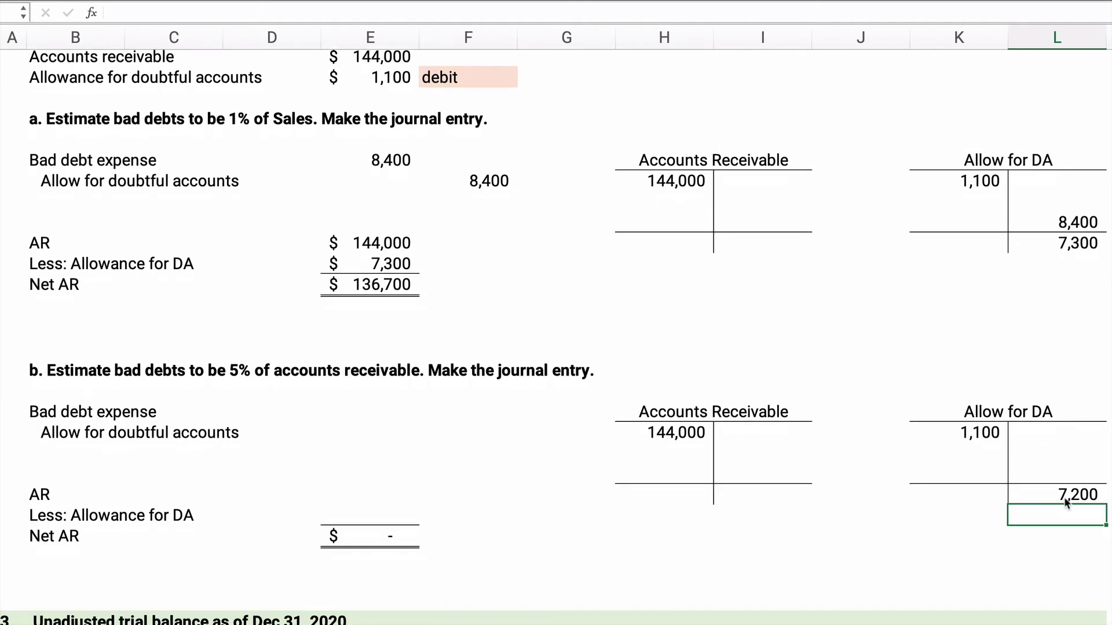
left_click(1068, 474)
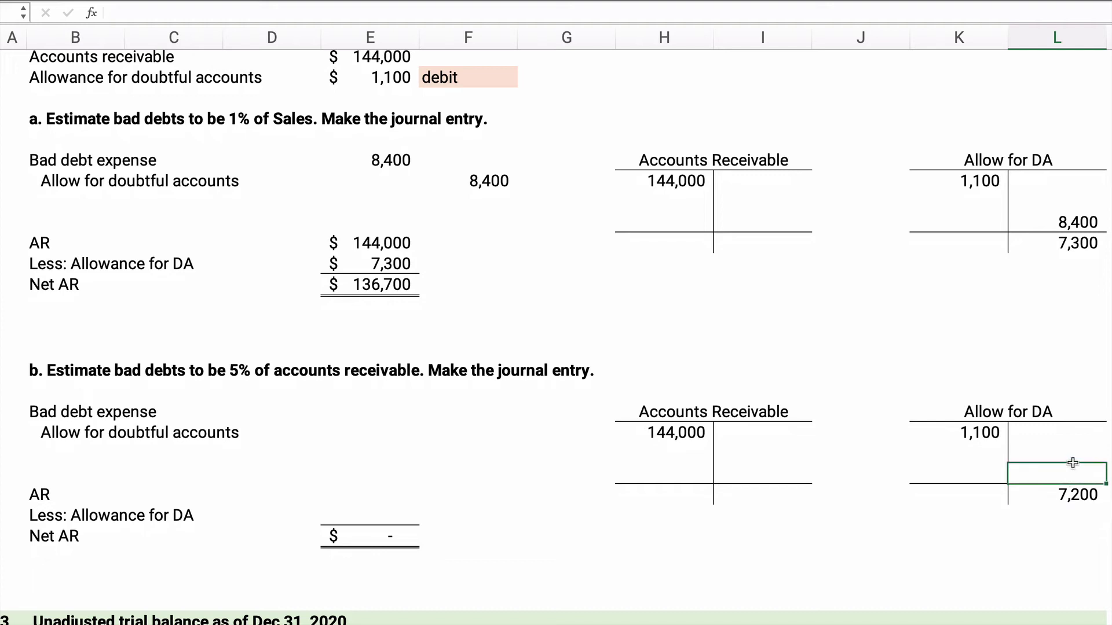
type("=")
key("Down")
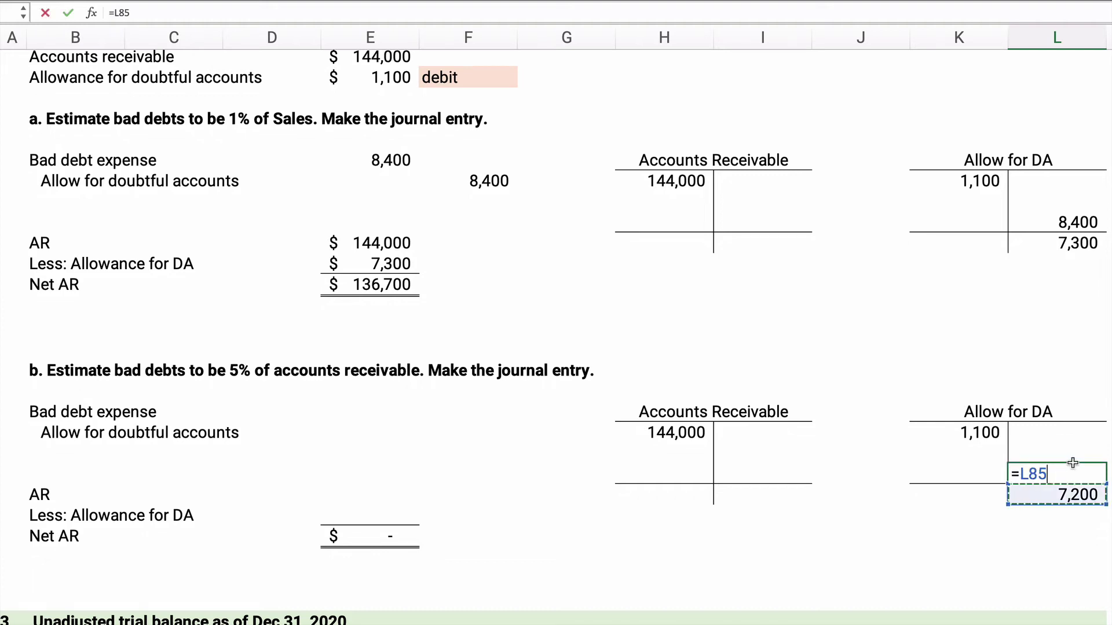
type("+")
key("Up")
key("Up")
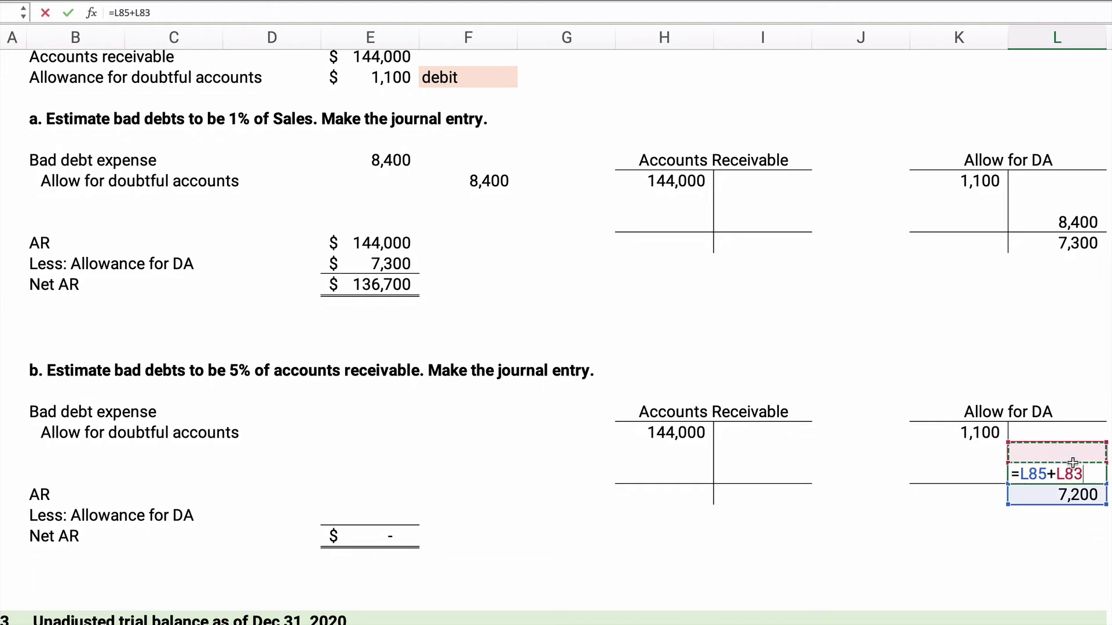
key("Left")
key("Return")
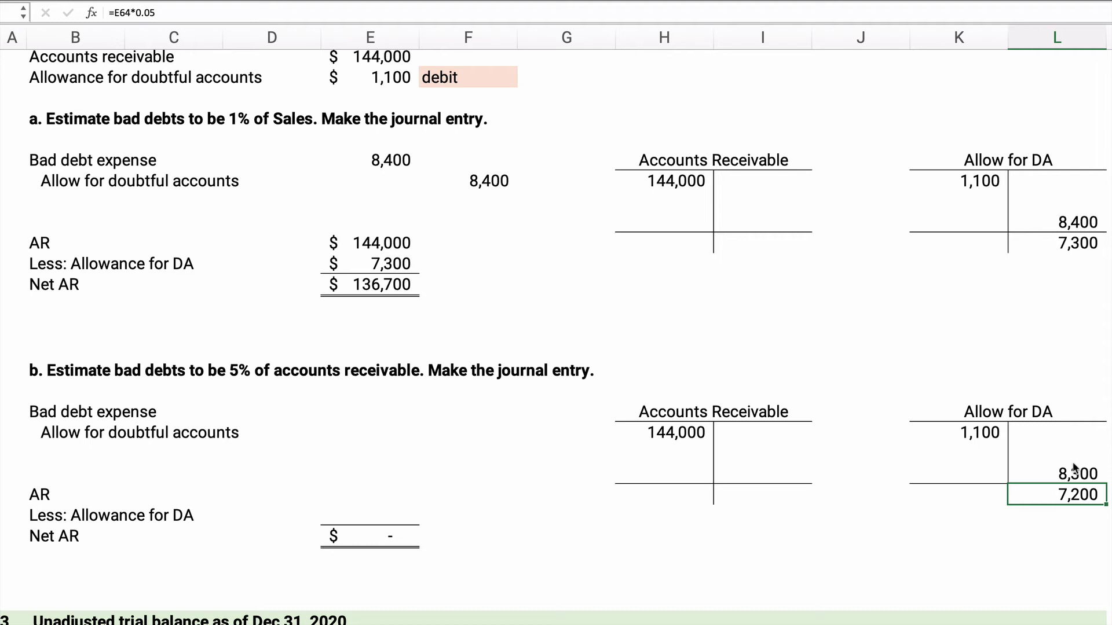
Step: Record problem 2 part b's journal entry with 8,300 debited to Bad debt expense and 8,300 credited to Allow for doubtful accounts
left_click(368, 412)
type("8300")
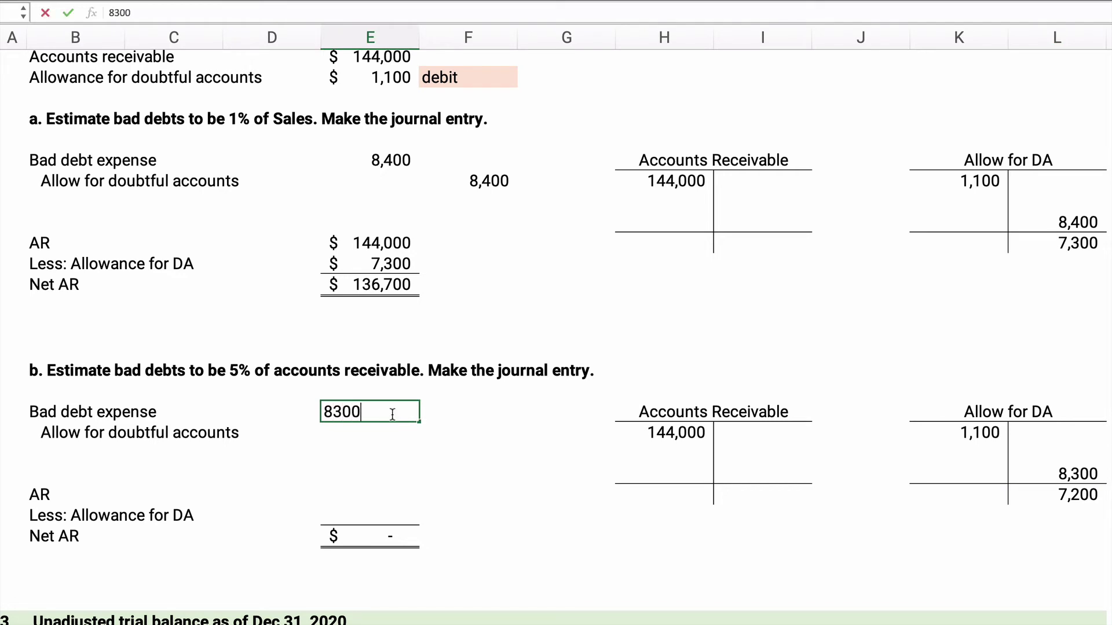
key("Tab")
key("Down")
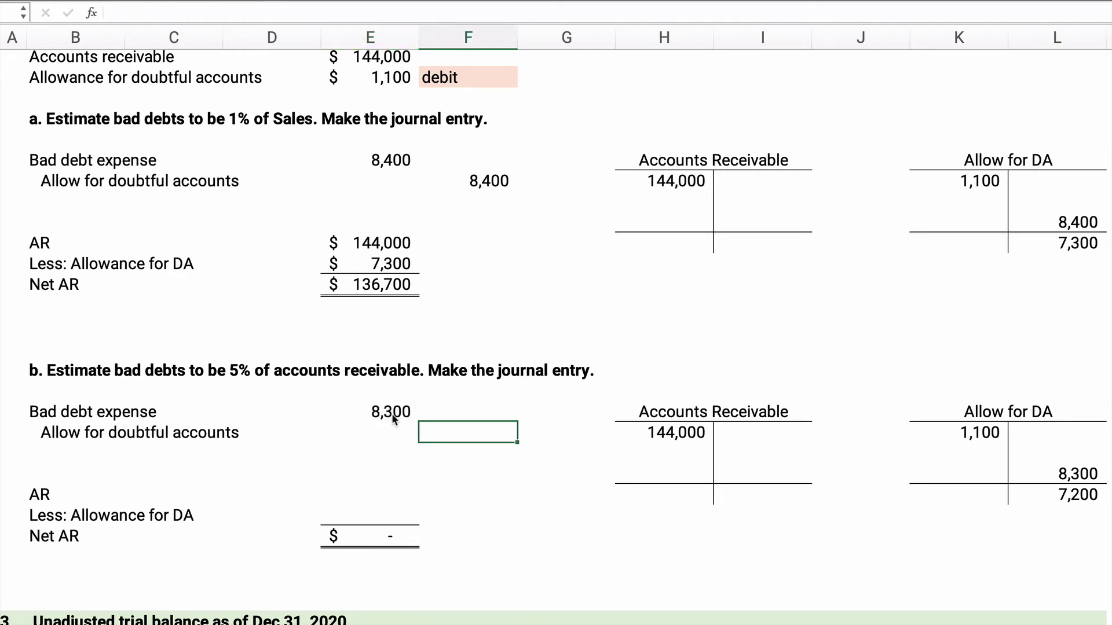
type("8300")
key("Return")
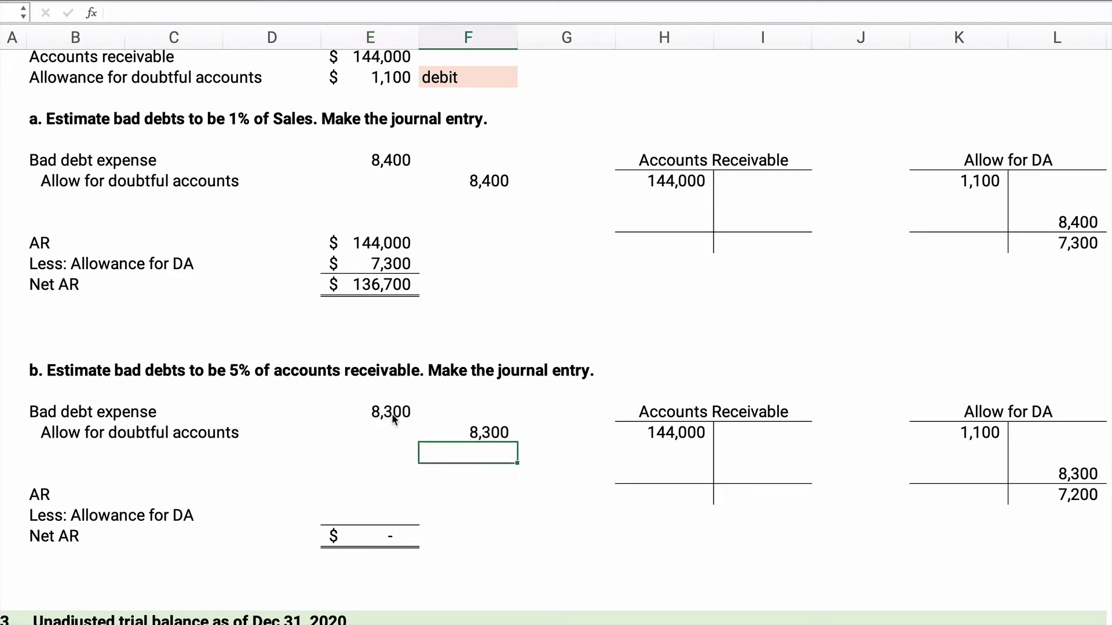
Step: Fill problem 2 part b's net receivable schedule with 144,000 as AR and 7,200 as Less: Allowance for DA
scroll(256, 408, "down", 3)
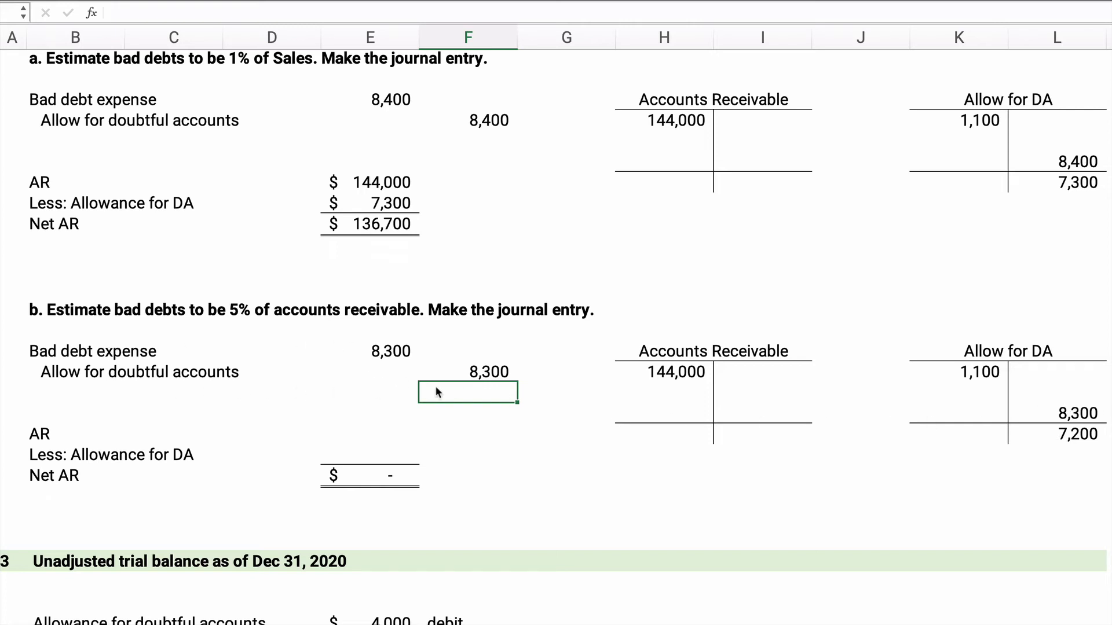
left_click(385, 434)
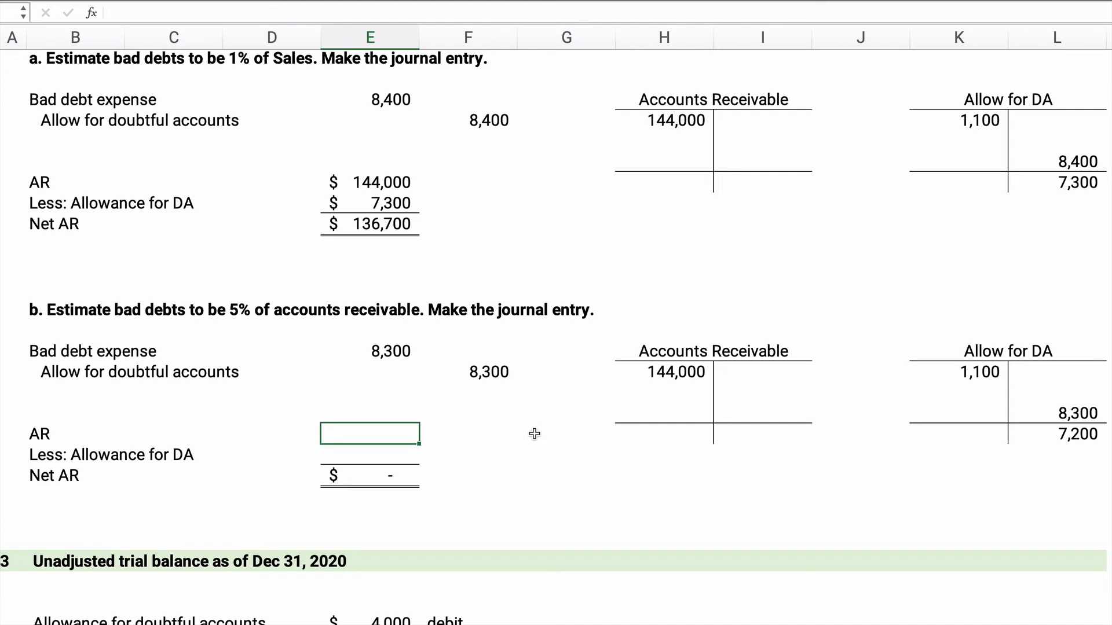
type("144000")
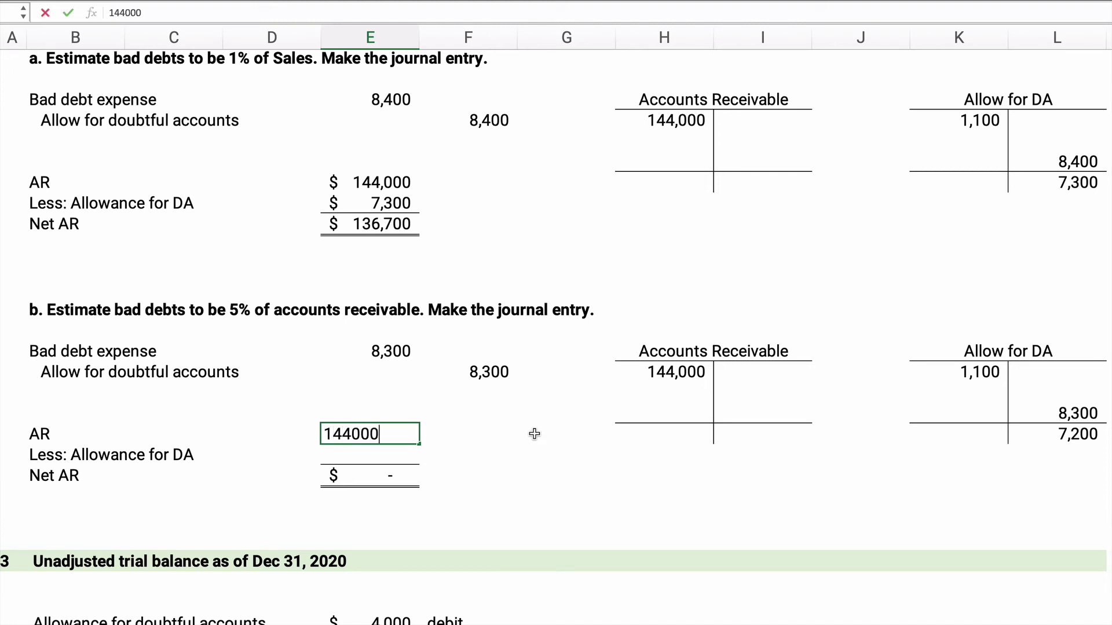
key("Return")
type("7,20")
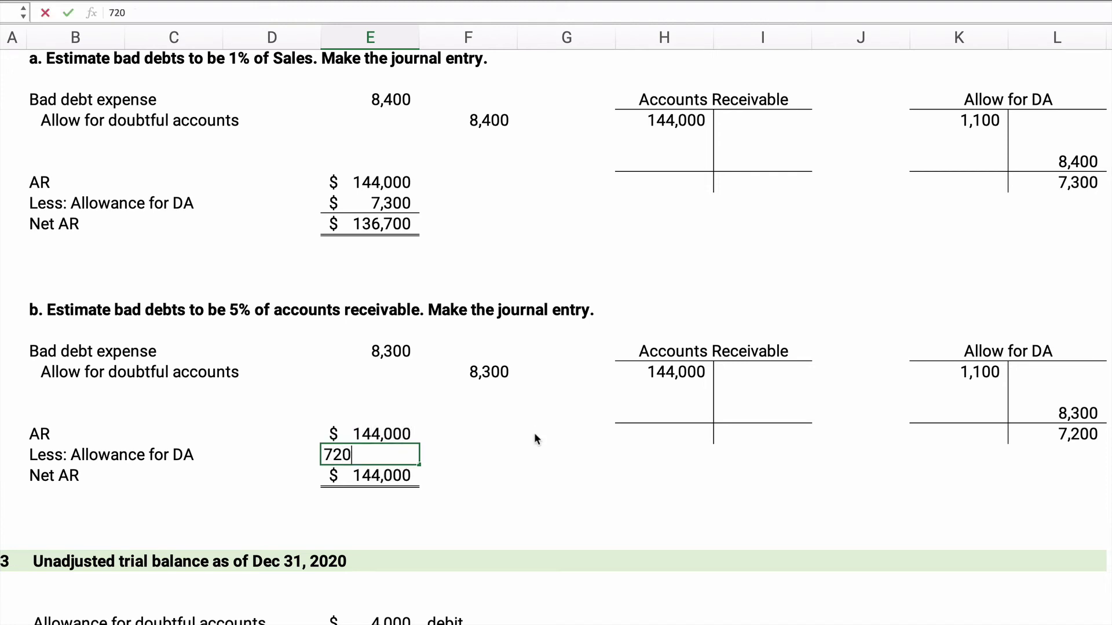
type("0")
key("Return")
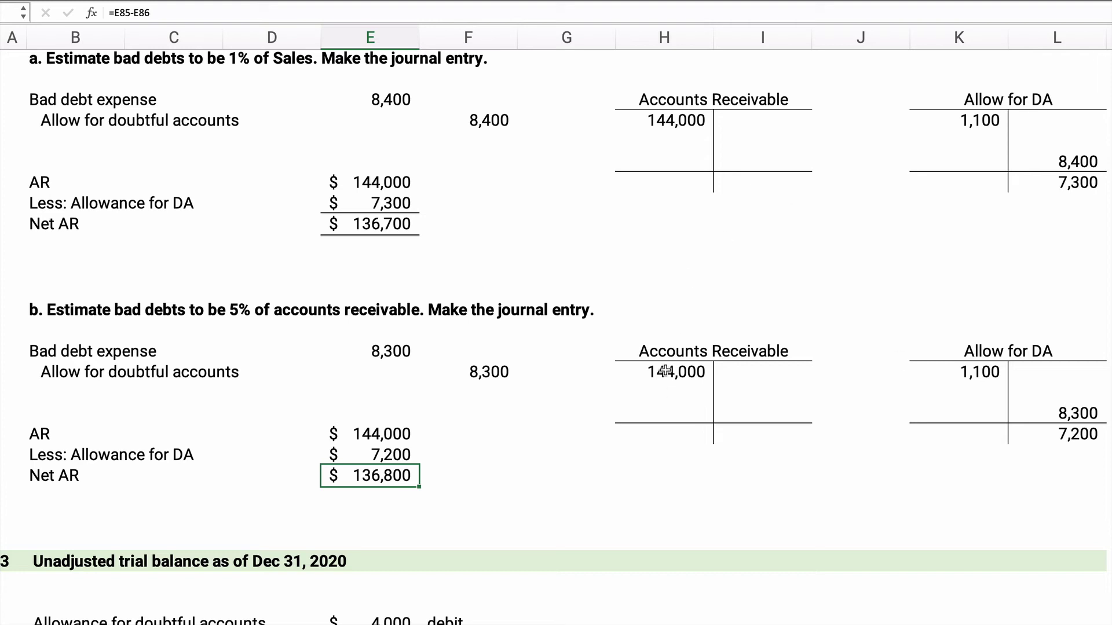
Step: Calculate problem 3's Bad debt expense debit as 1.5% of net sales with =E95*.015
scroll(365, 371, "down", 3)
scroll(292, 362, "down", 8)
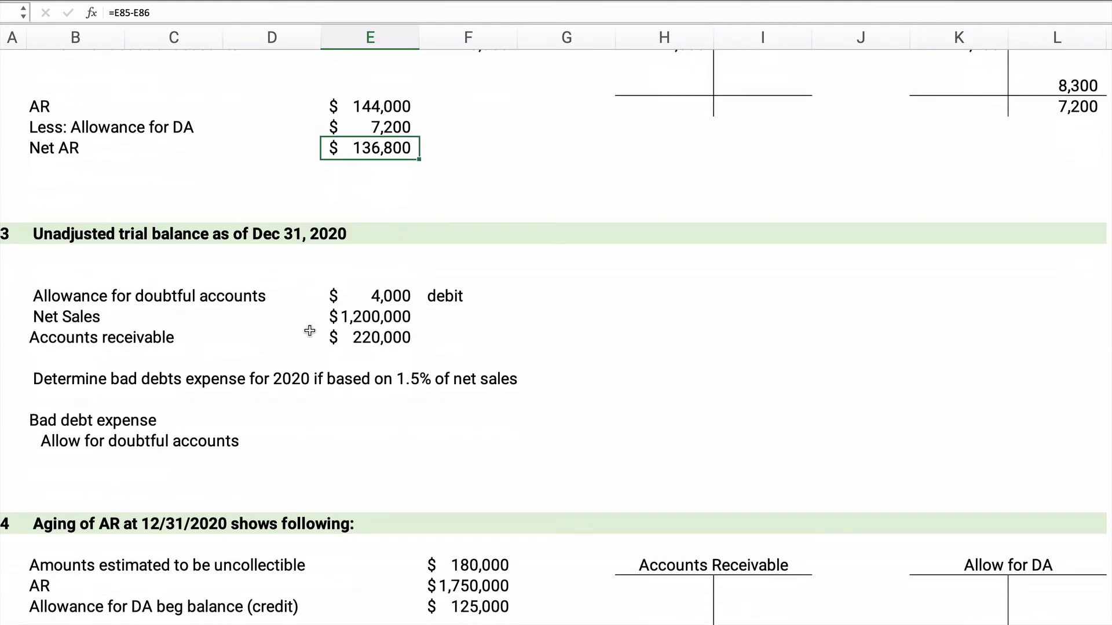
scroll(354, 409, "down", 1)
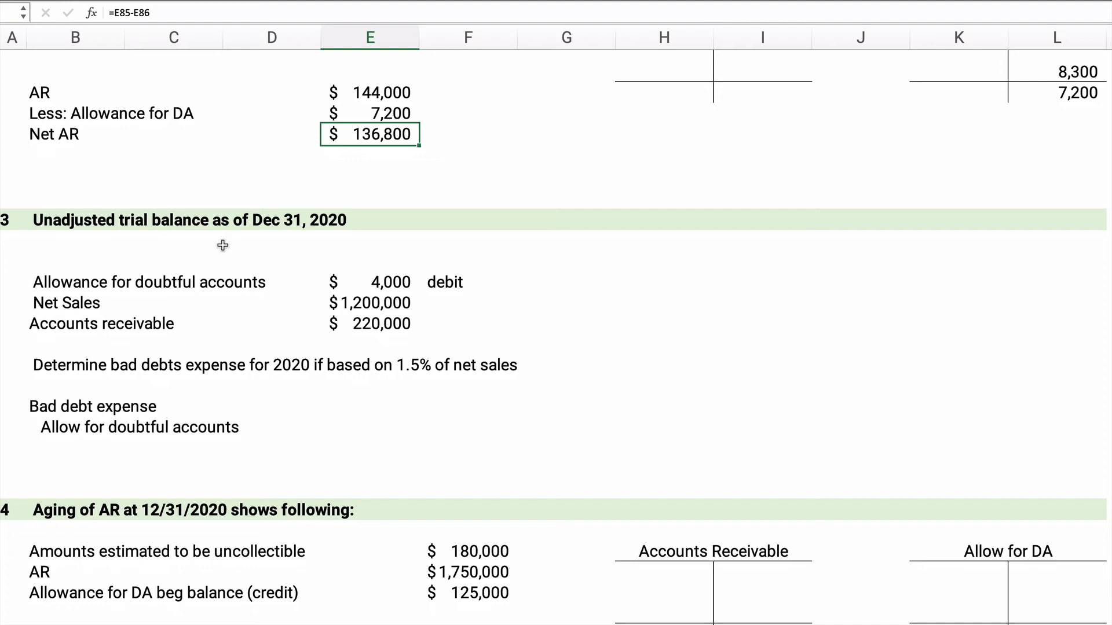
left_click(351, 410)
type("=")
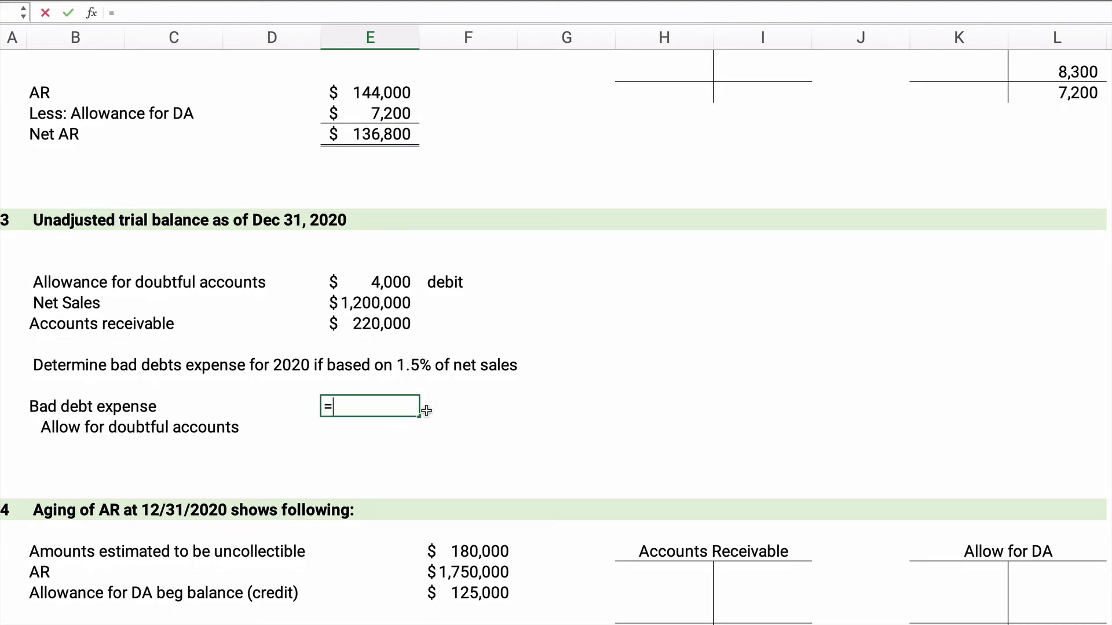
left_click(399, 303)
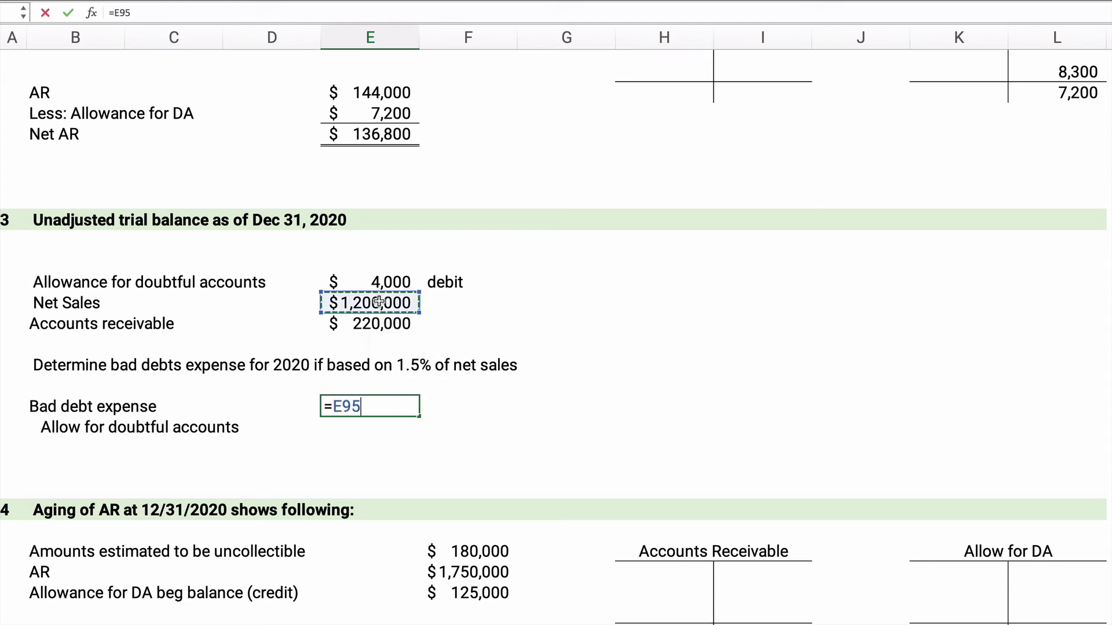
type("*.015")
key("Return")
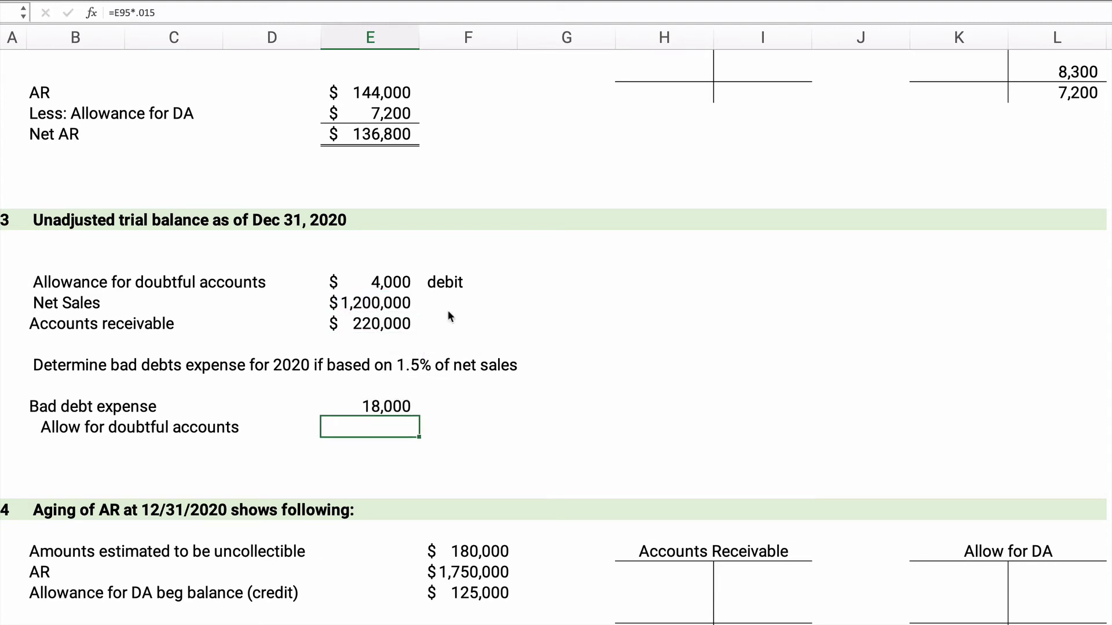
Step: Link the Allow for doubtful accounts credit in problem 3's journal entry to the Bad debt expense amount
key("Right")
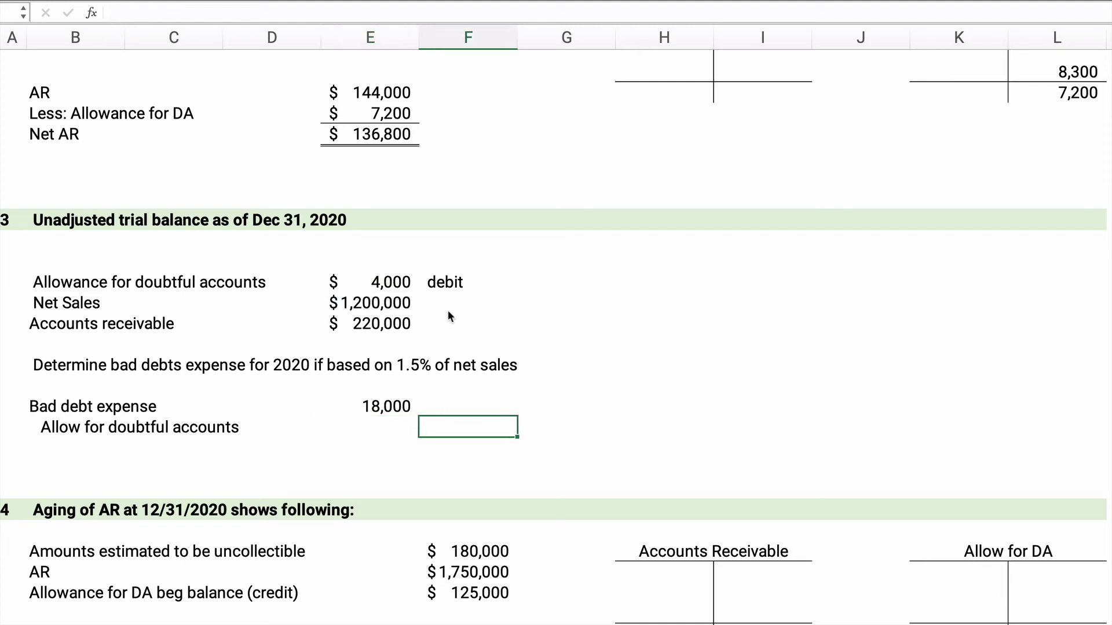
type("=")
key("Left")
key("Up")
key("Return")
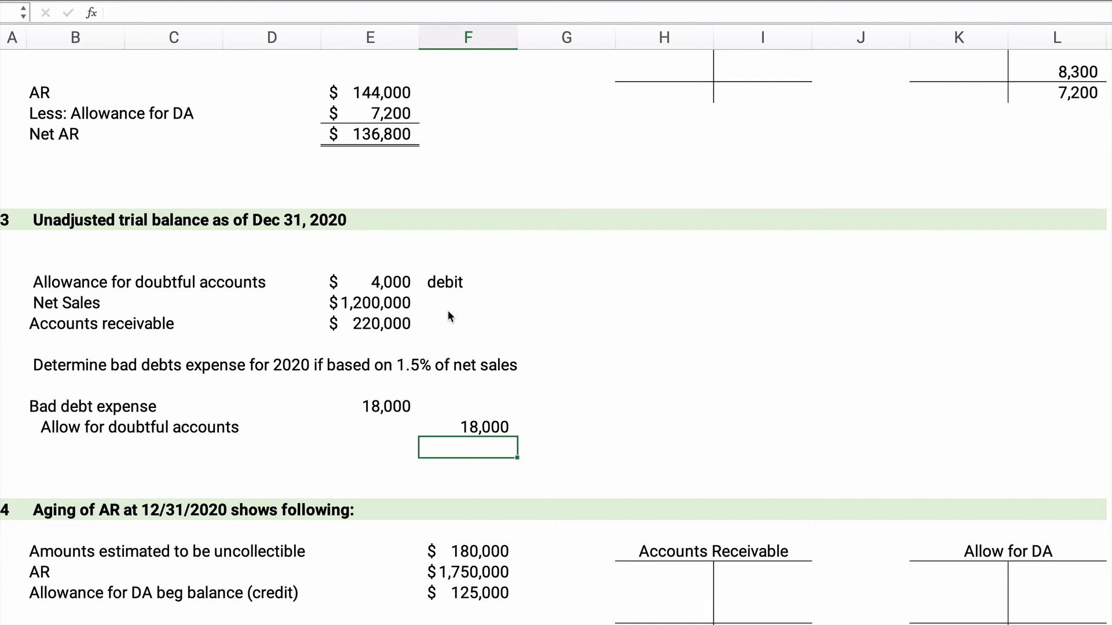
Step: Enter 180,000 as the ending credit balance in problem 4's Allow for DA T-account
scroll(467, 375, "down", 6)
left_click(430, 345)
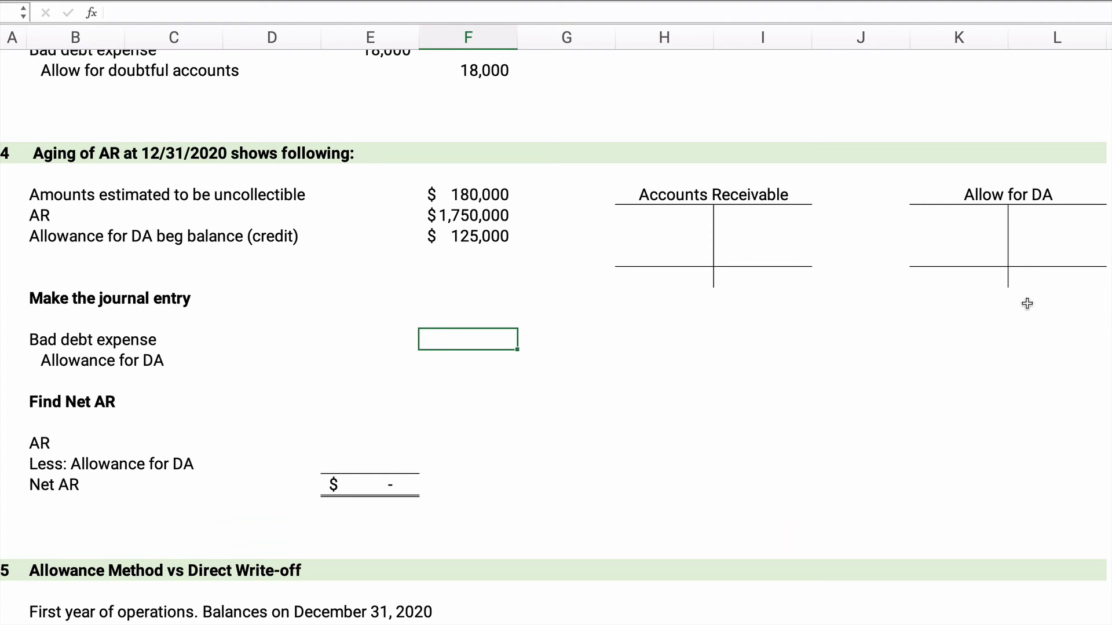
left_click(1057, 284)
type("180000")
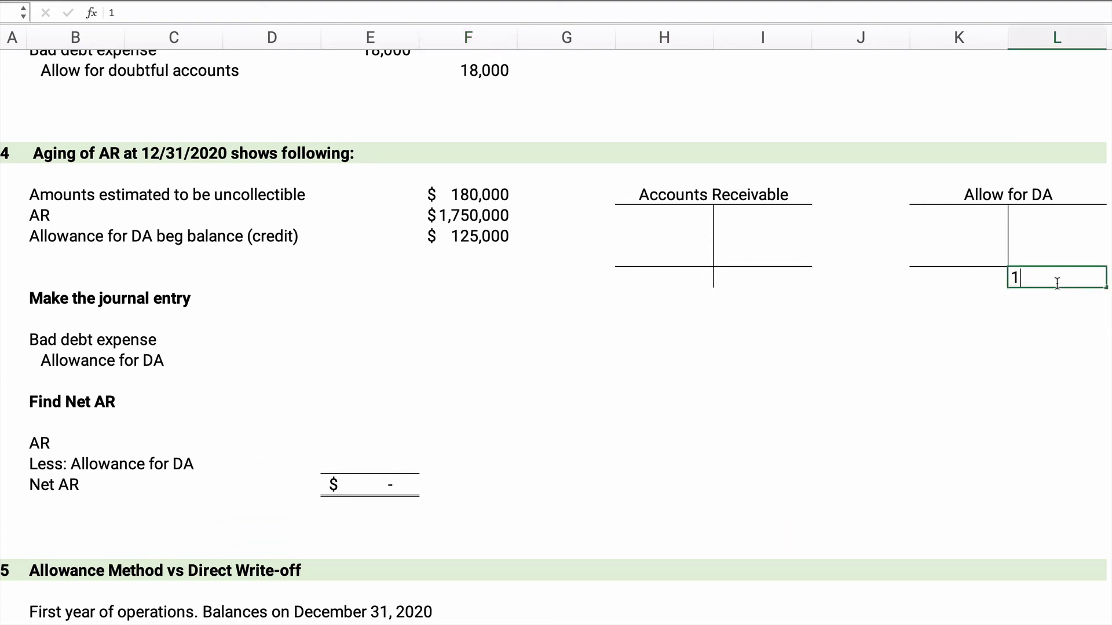
key("Return")
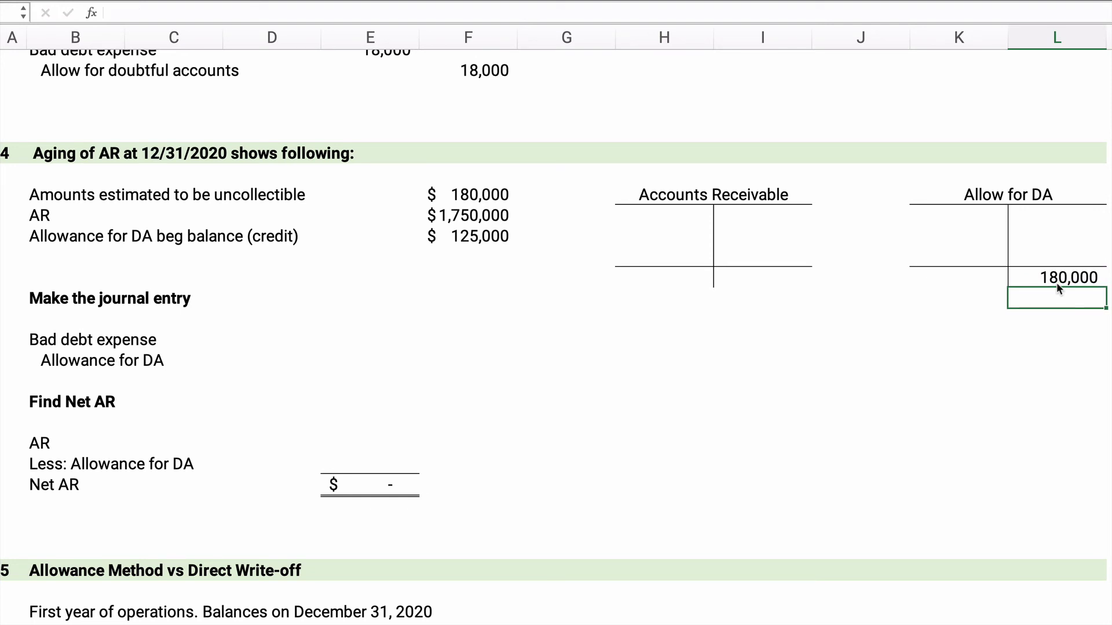
Step: Enter 1,750,000 as problem 4's Accounts Receivable debit and 125,000 as the beginning credit balance in Allow for DA
left_click(659, 220)
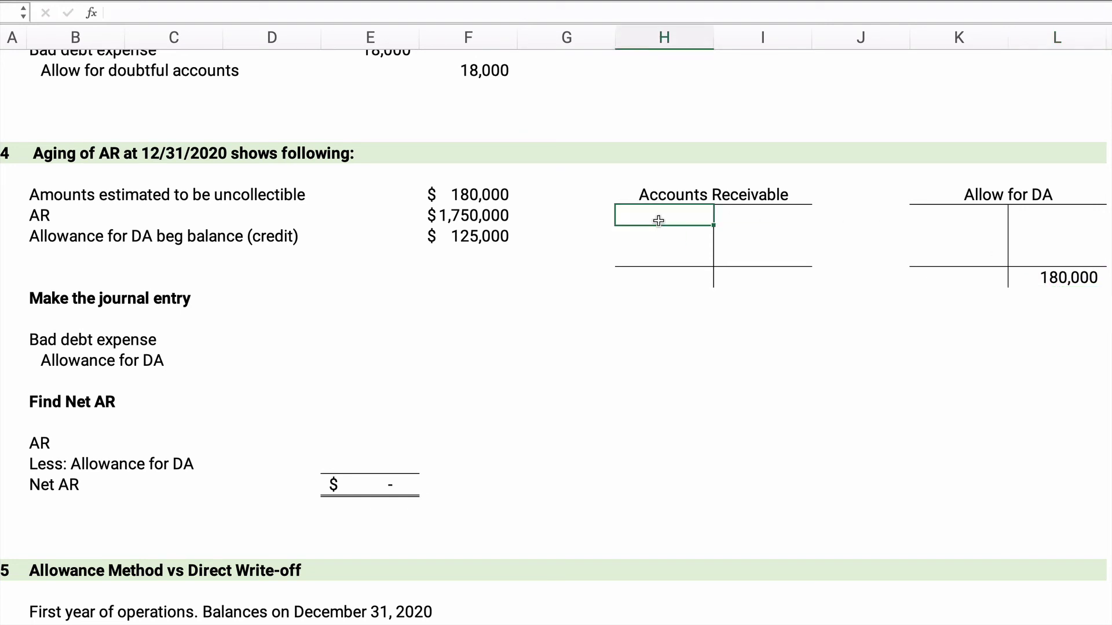
type("1750000")
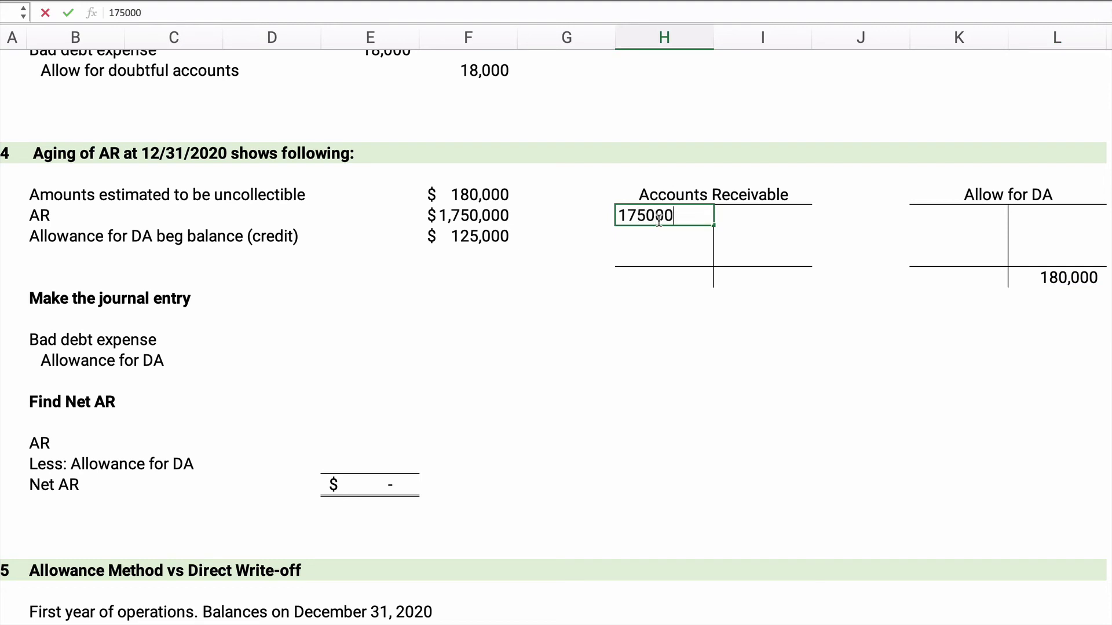
key("Return")
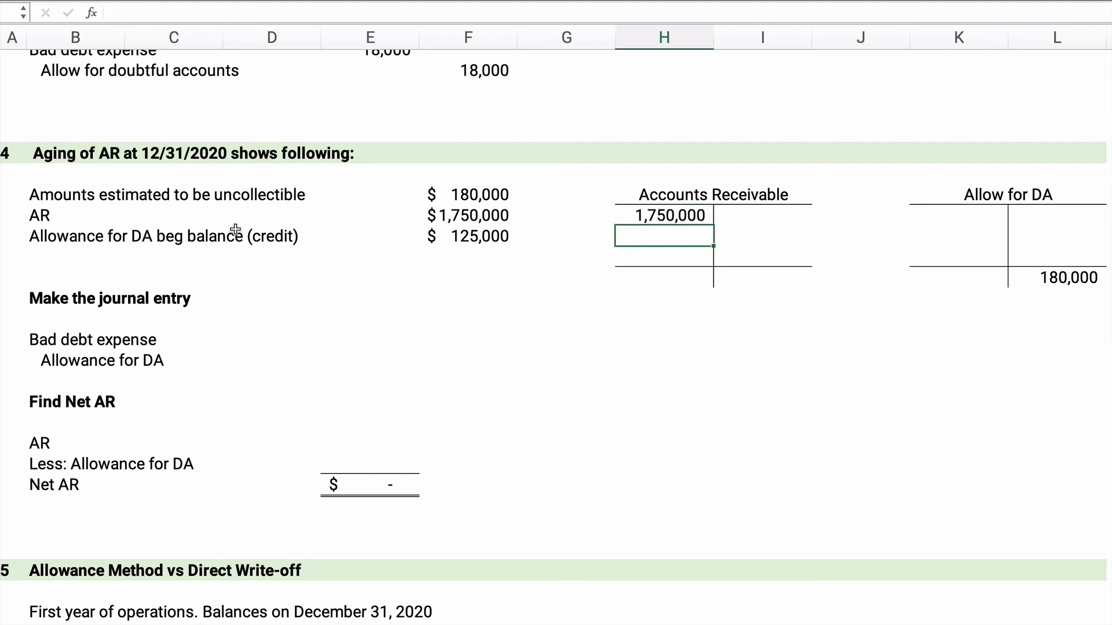
left_click(1052, 216)
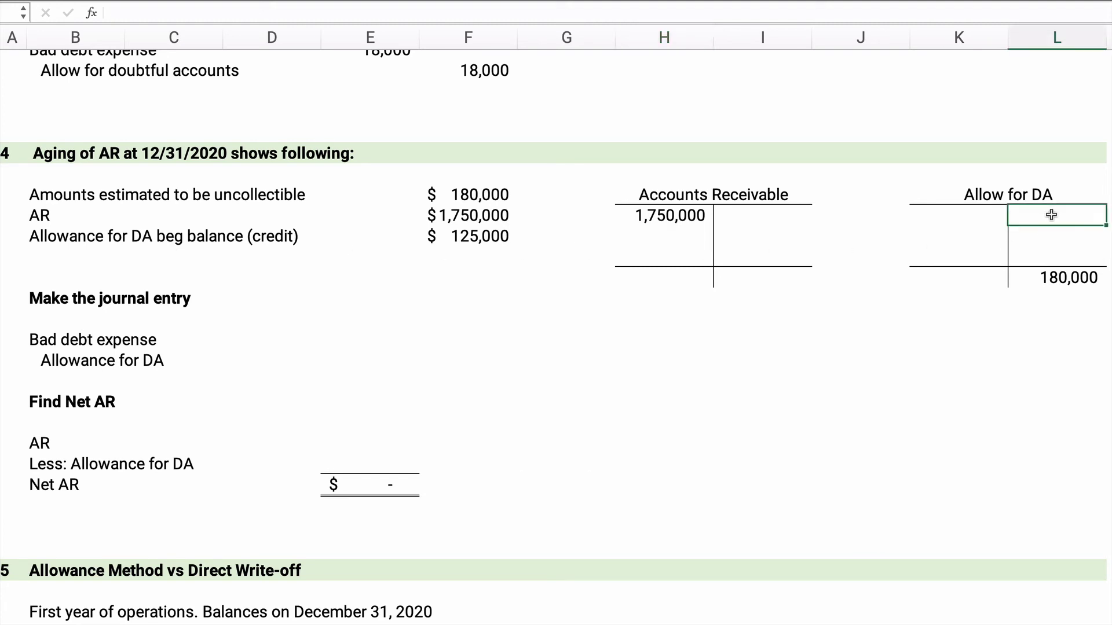
type("125000")
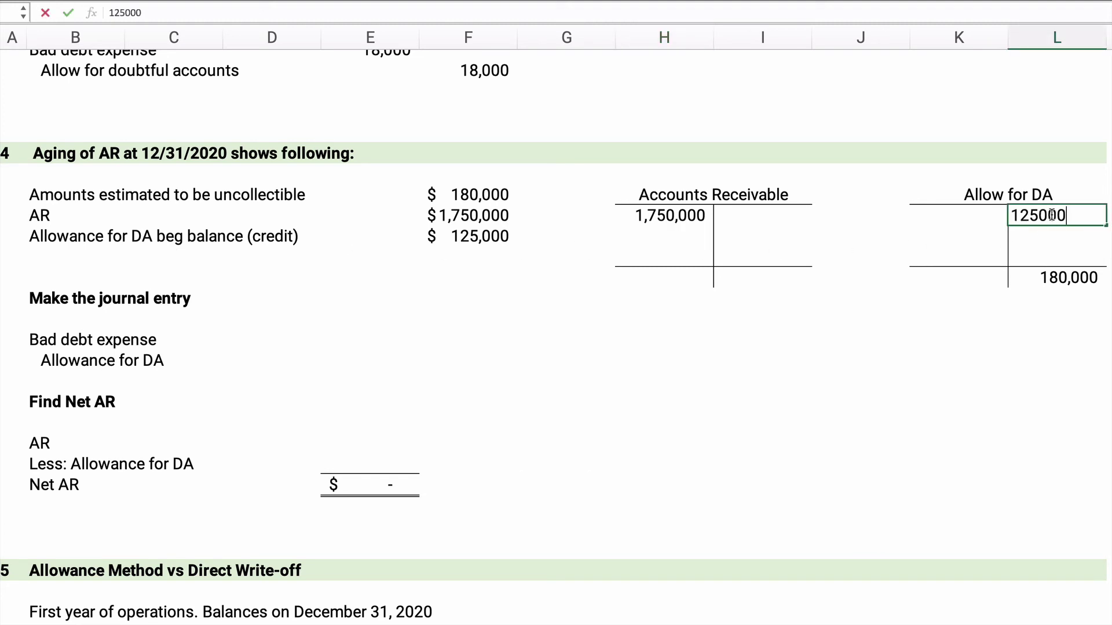
key("Return")
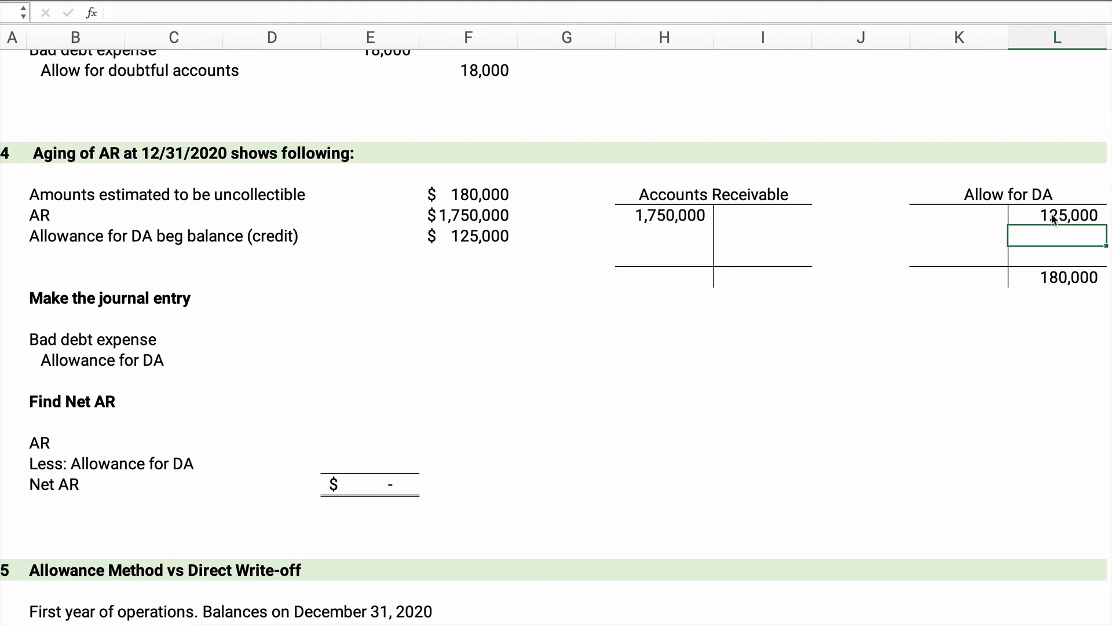
Step: Calculate the adjustment credit in problem 4's Allow for DA T-account as ending minus beginning balance with =L111-L108
left_click(1055, 252)
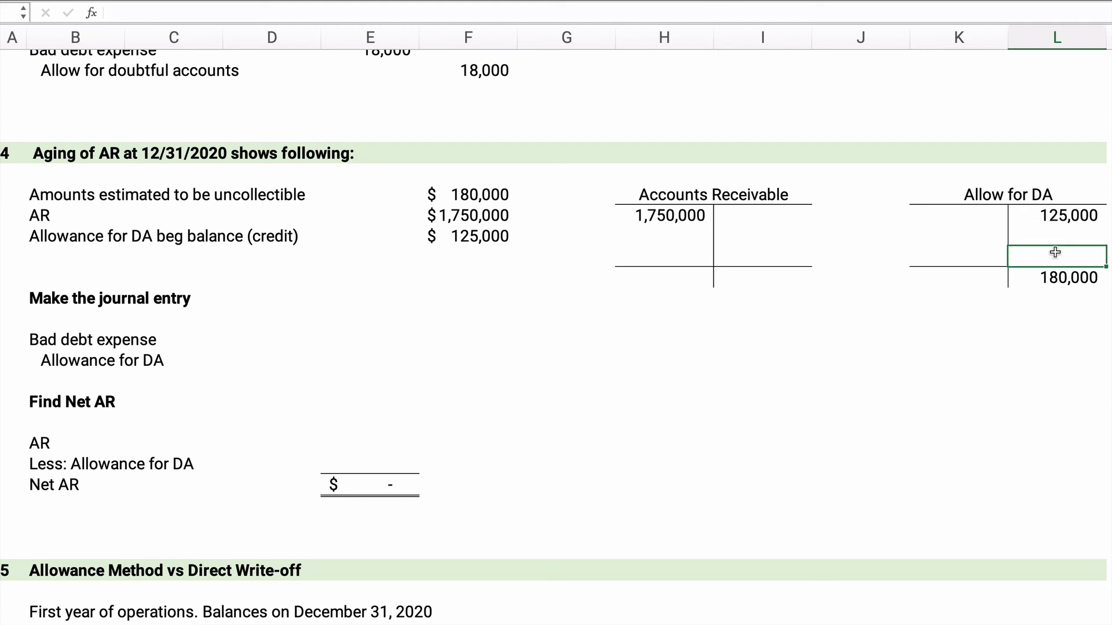
type("=")
key("Down")
type("-")
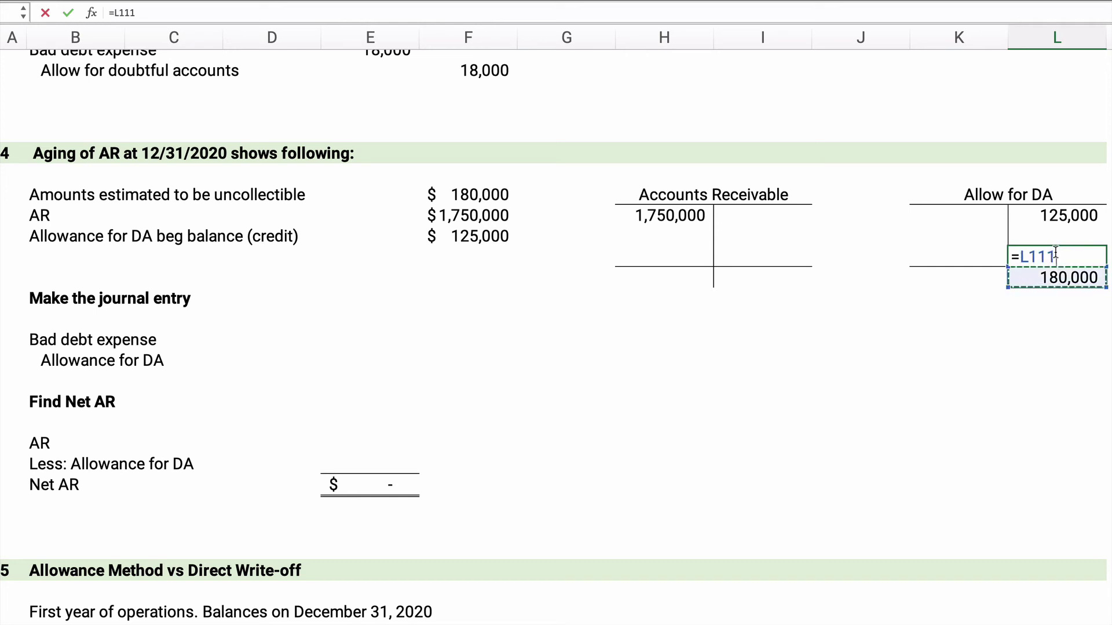
key("Up")
key("Up")
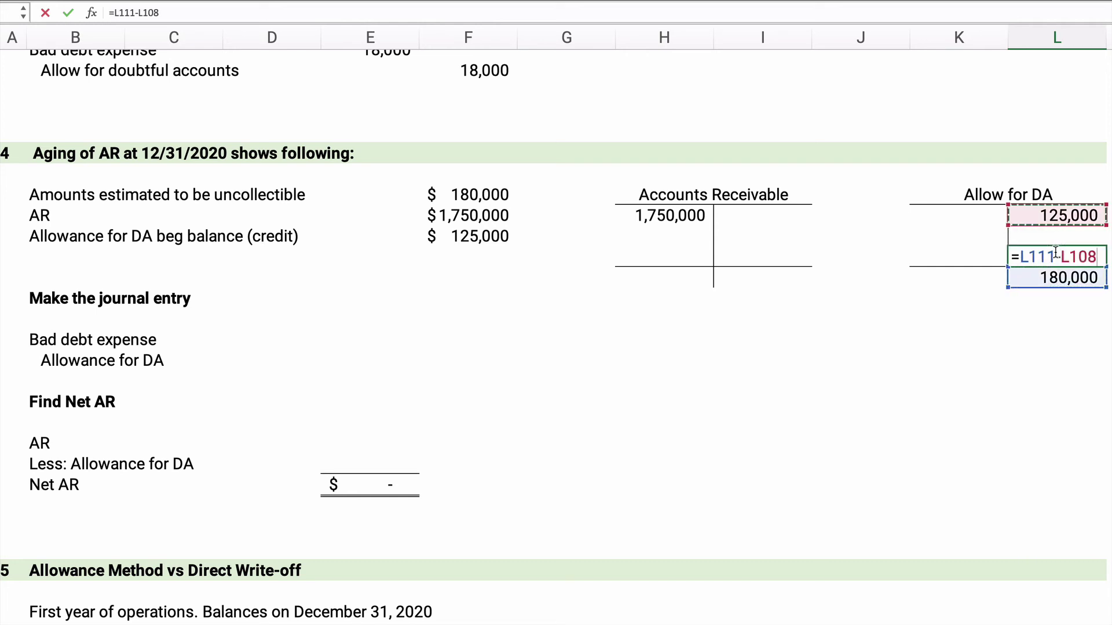
key("Return")
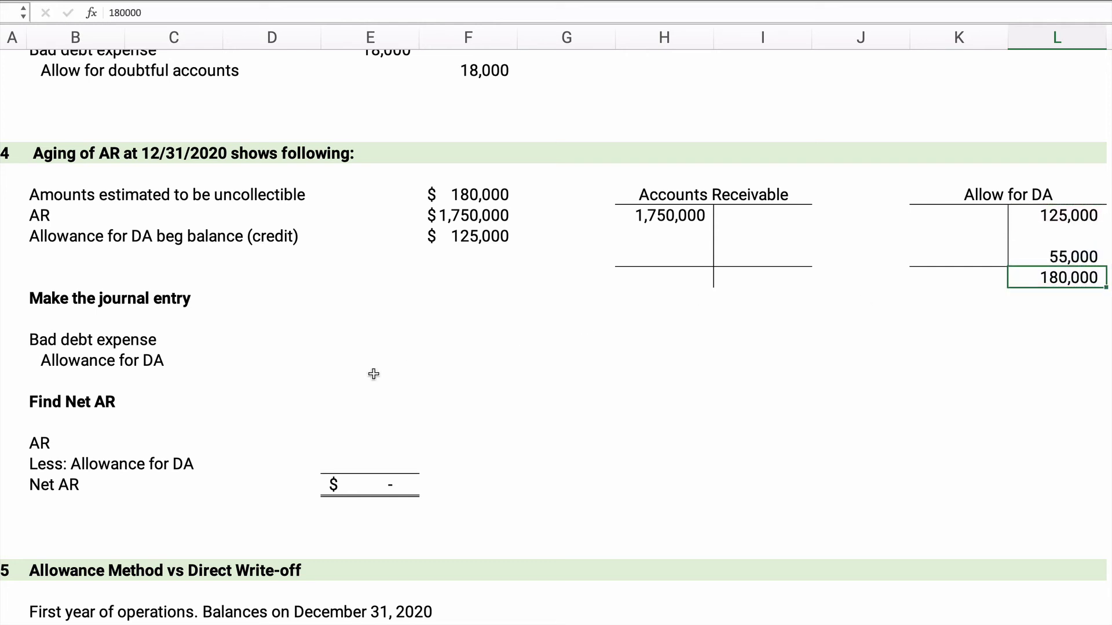
Step: Record problem 4's journal entry with 55,000 debited to Bad debt expense and 55,000 credited to Allowance for DA
left_click(370, 340)
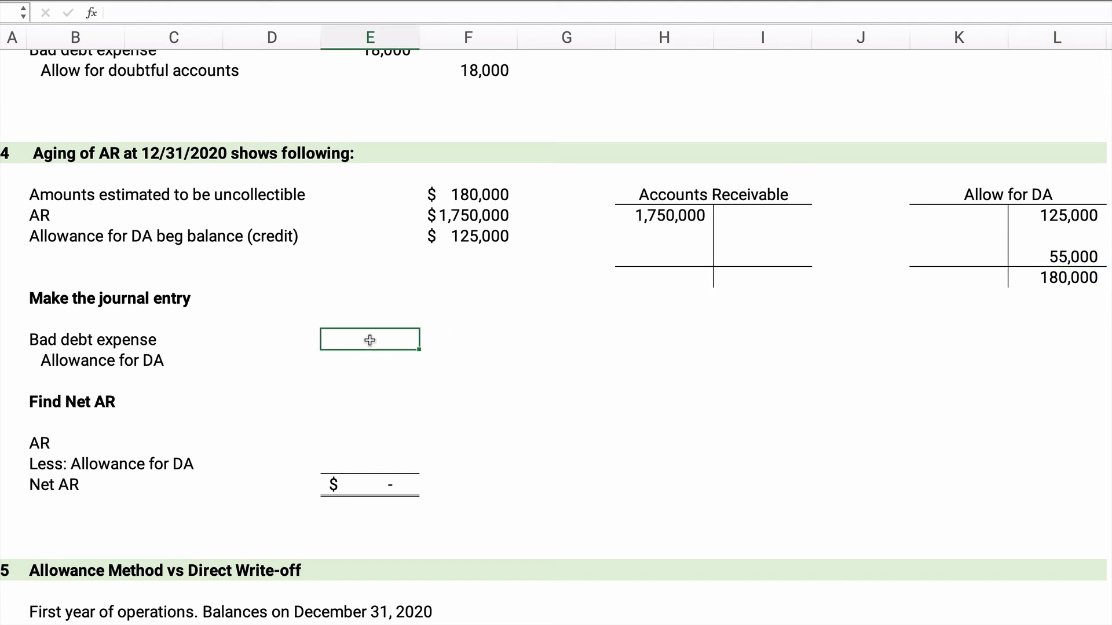
type("55,")
type("000")
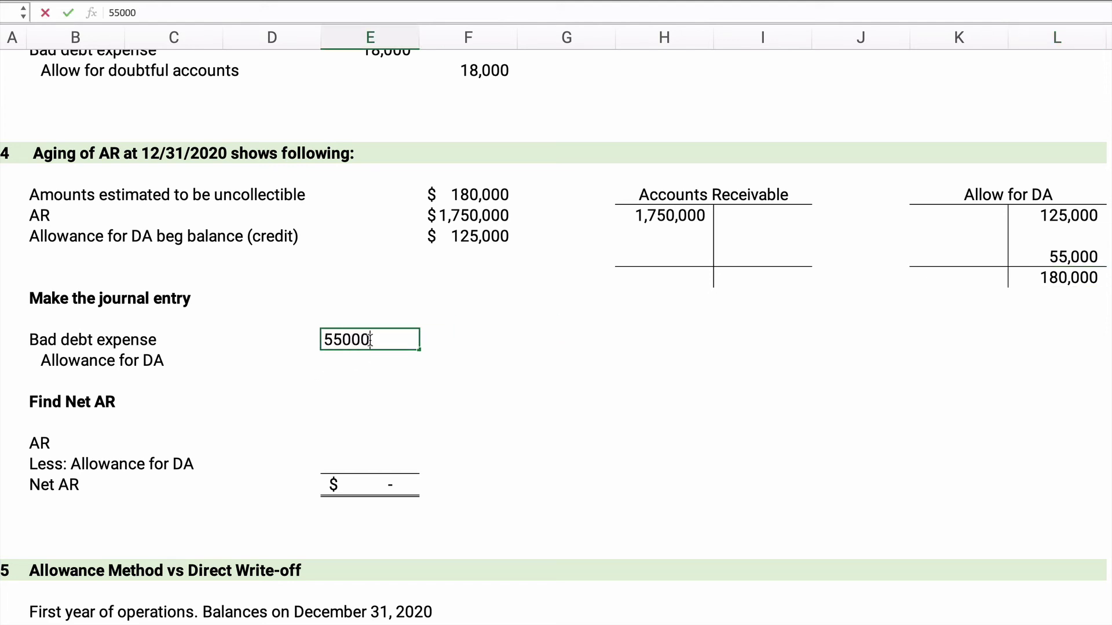
key("Tab")
key("Down")
type("55000")
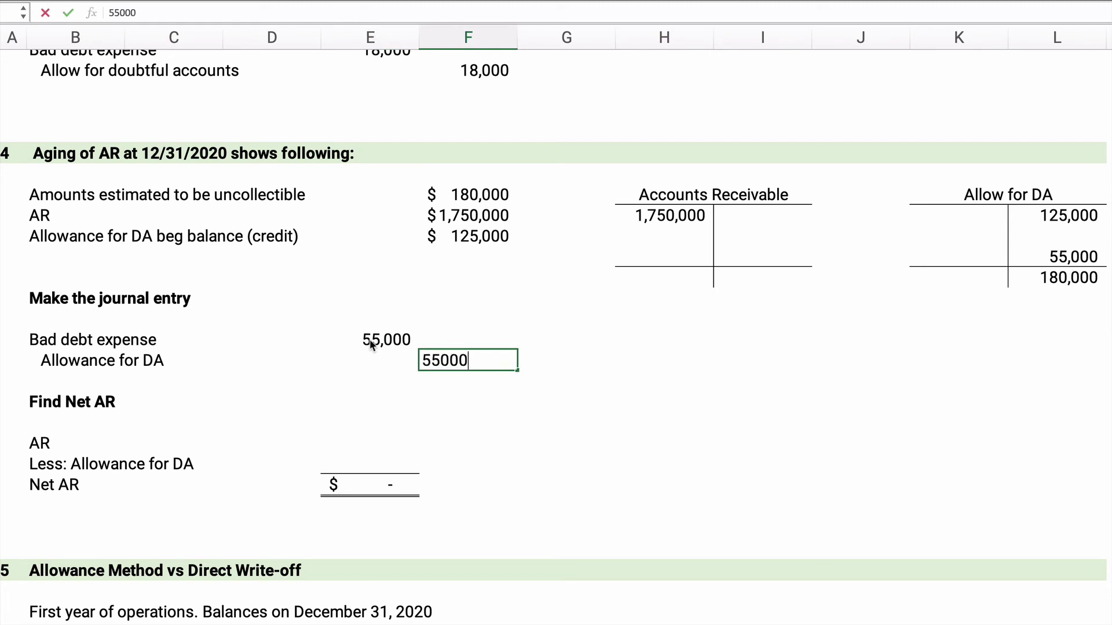
key("Return")
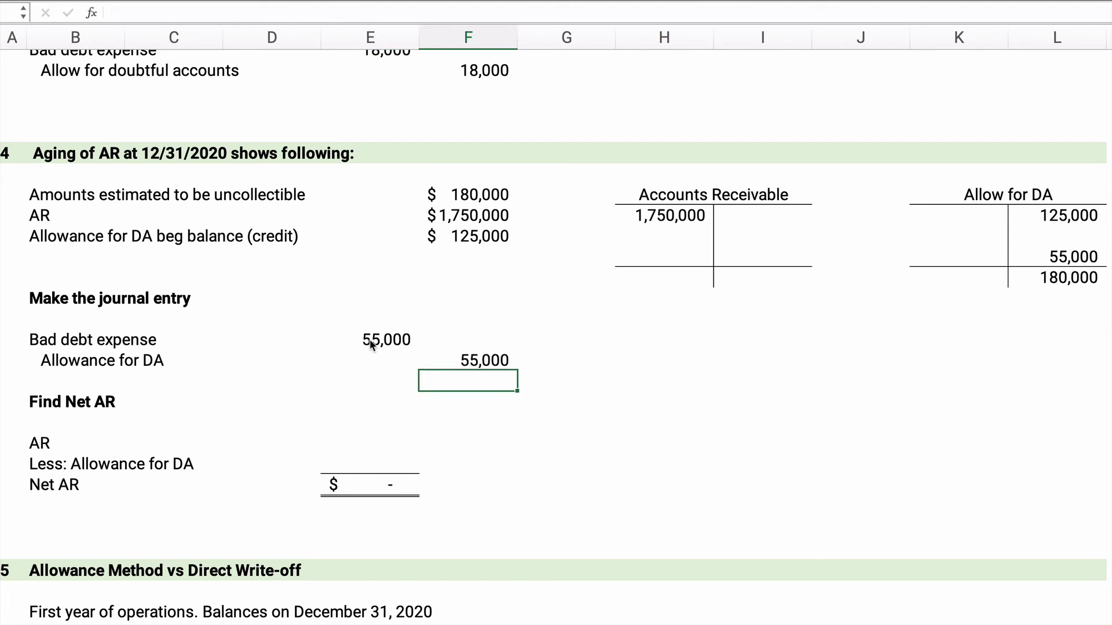
Step: Fill problem 4's net receivable schedule with 1,750,000 as AR and link Less: Allowance for DA to the T-account's ending balance in L111
left_click(360, 441)
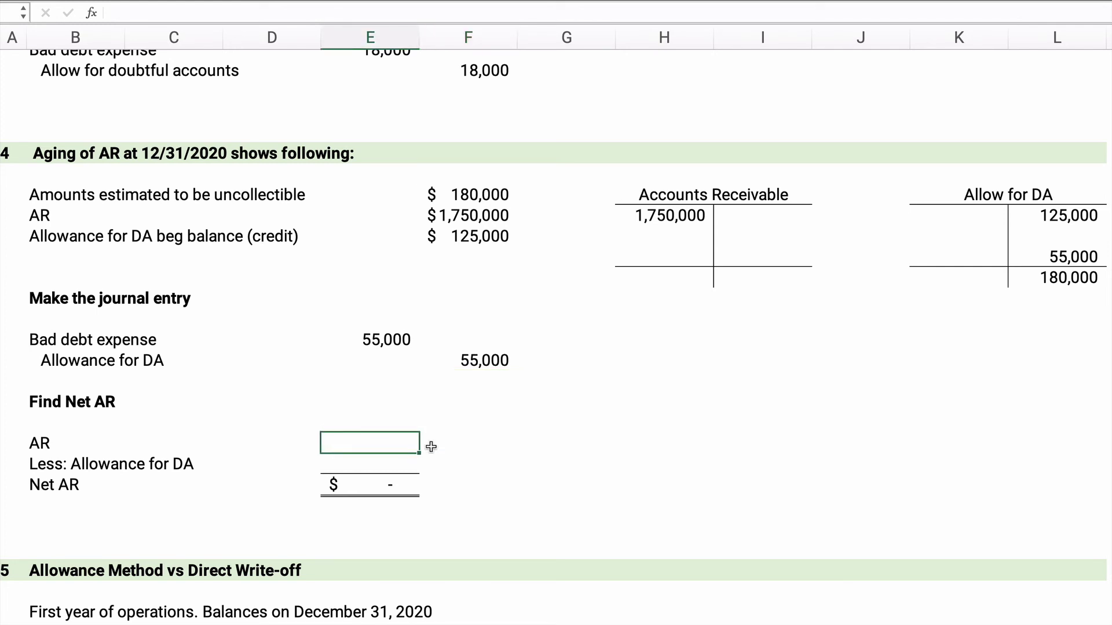
type("1750000")
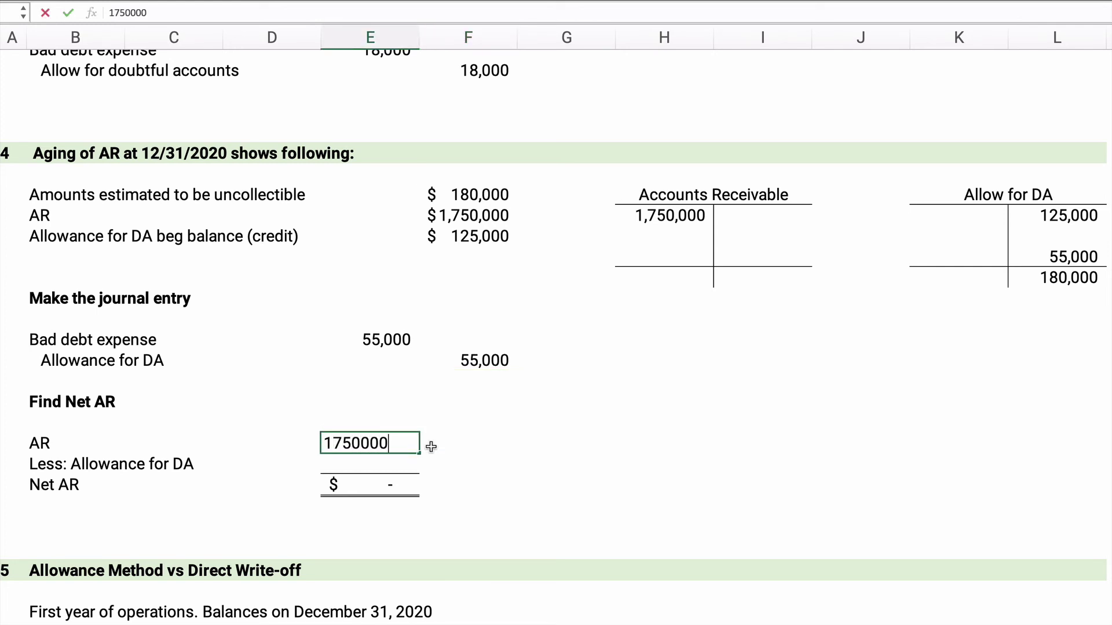
key("Return")
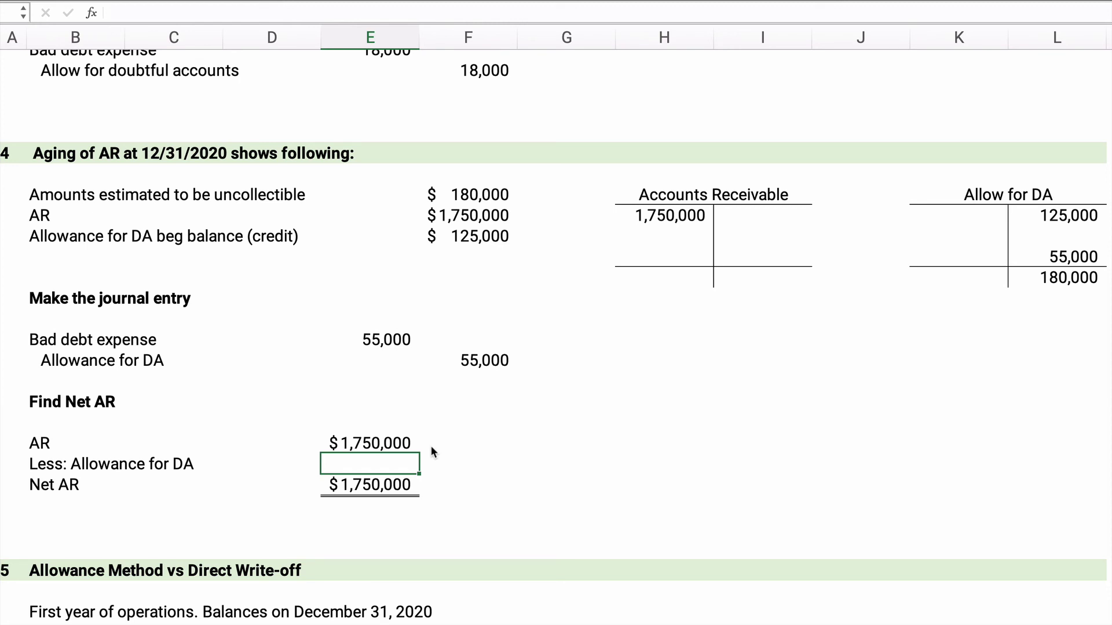
type("=")
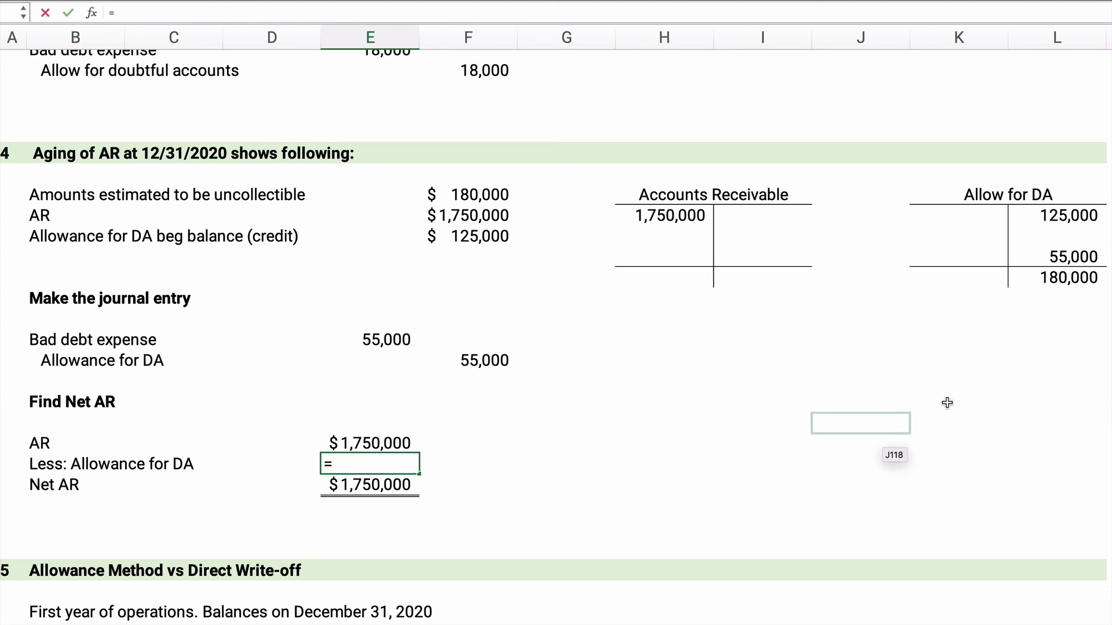
left_click(1057, 281)
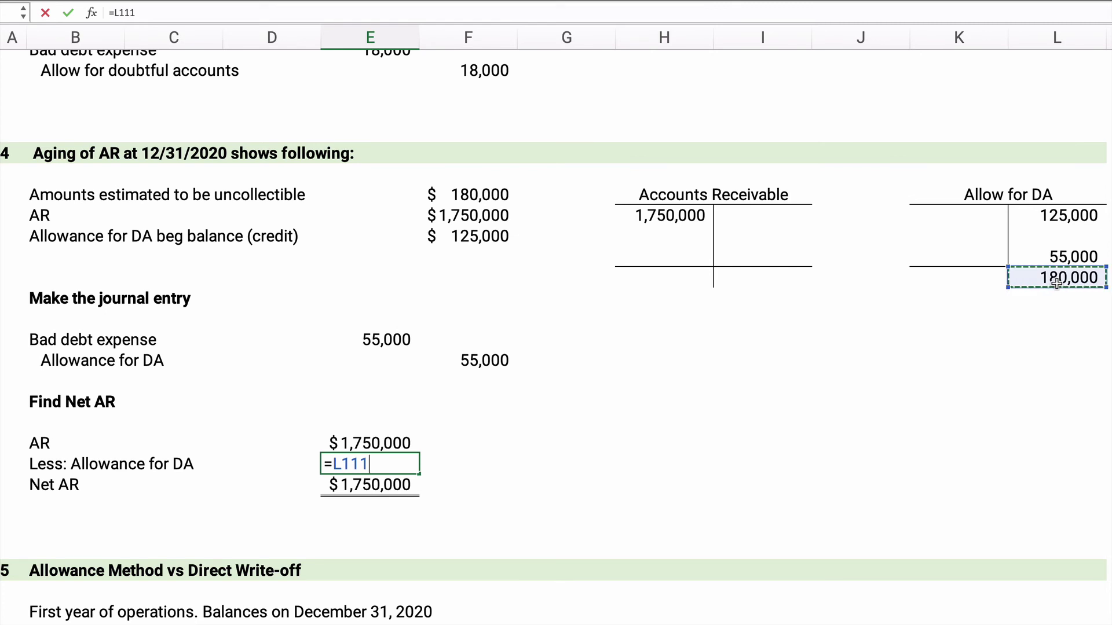
key("Return")
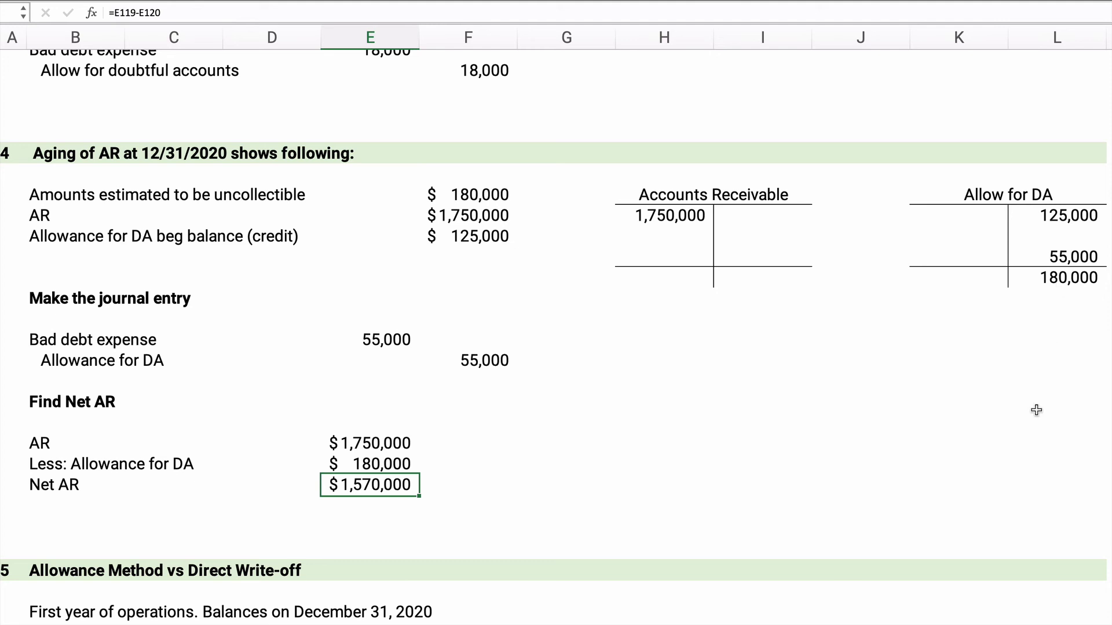
Step: Calculate problem 5's Bad debt expense under the Allowance Method as 1% of sales with =D129*.01
scroll(506, 432, "down", 10)
left_click(471, 418)
scroll(475, 341, "up", 1)
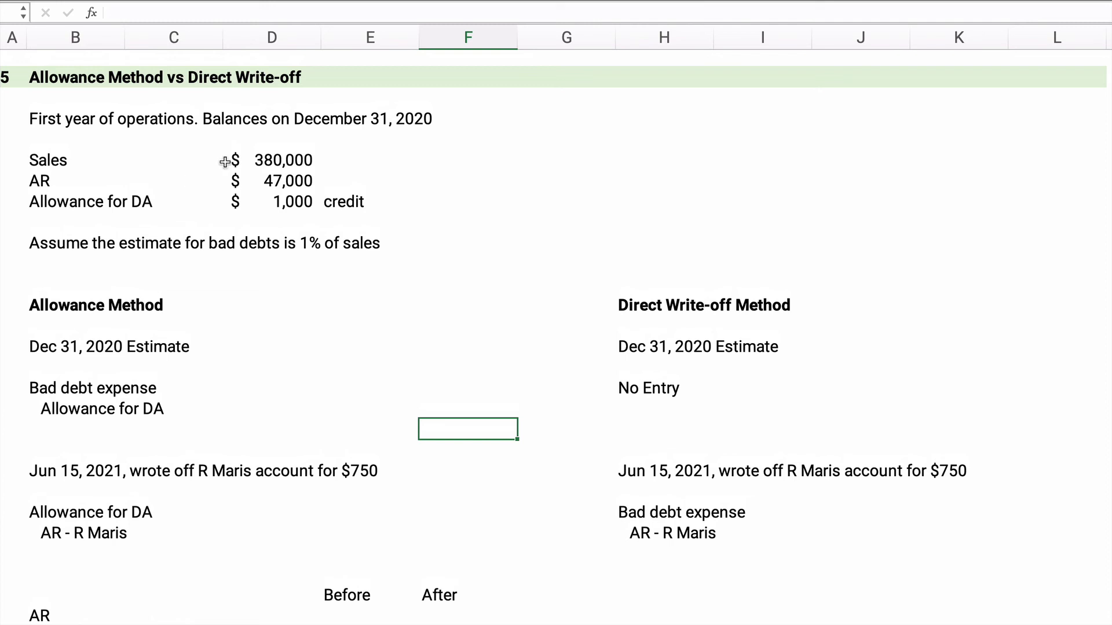
left_click_drag(63, 384, 131, 423)
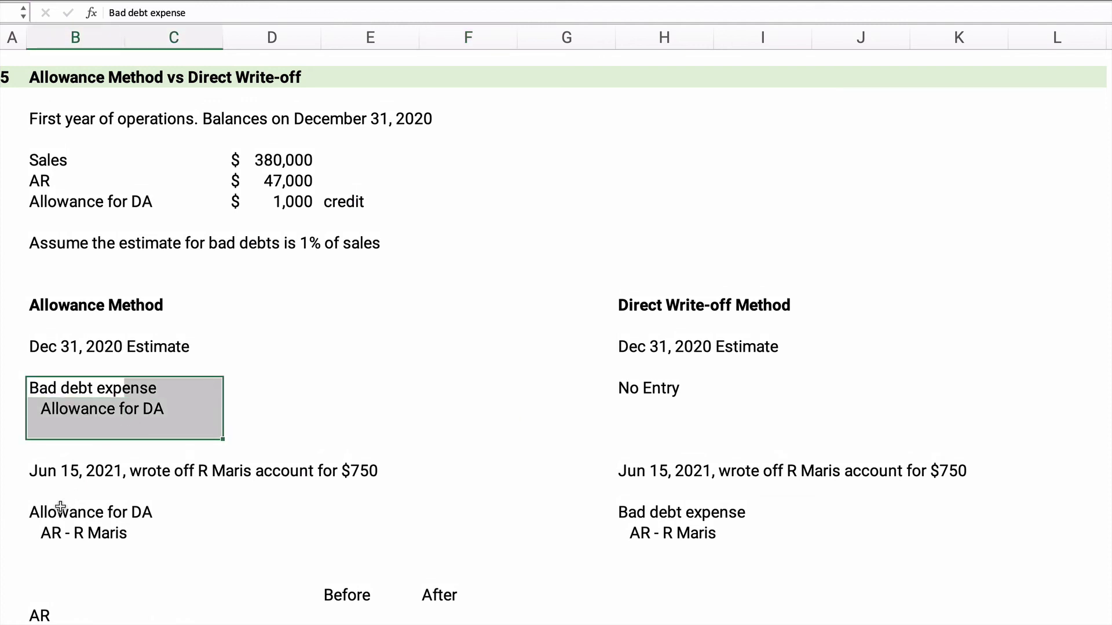
left_click_drag(57, 514, 219, 534)
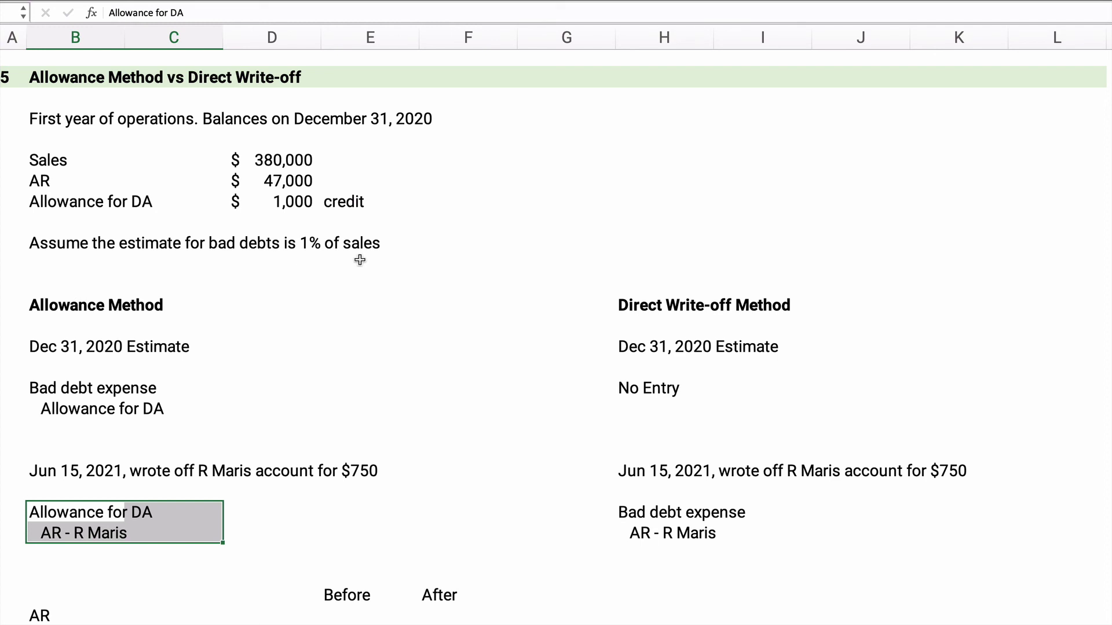
left_click(300, 383)
type("=")
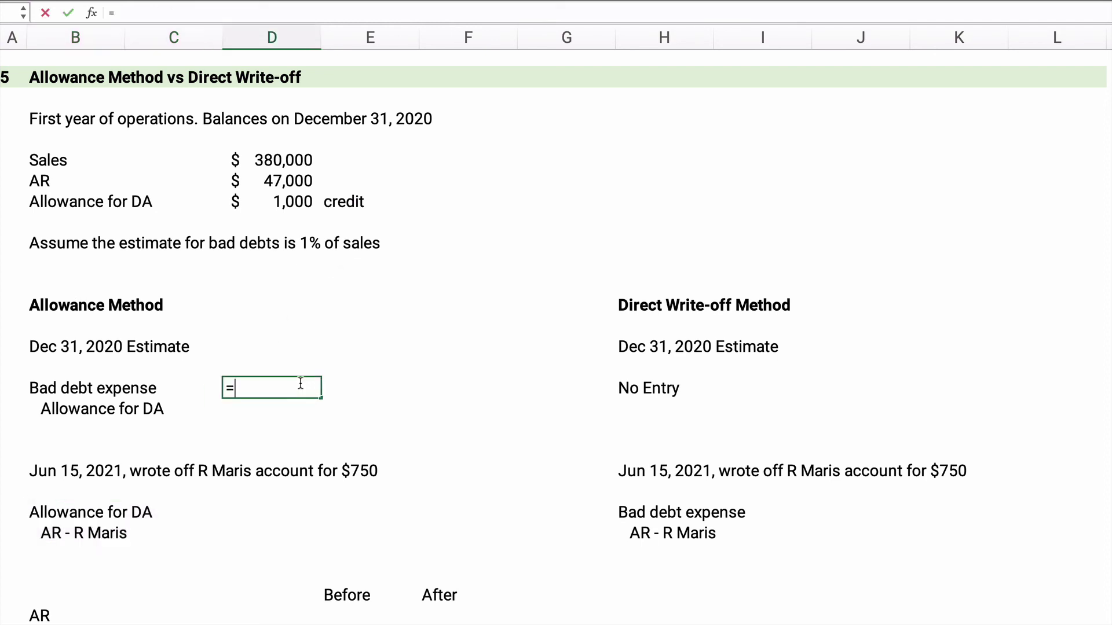
left_click(261, 156)
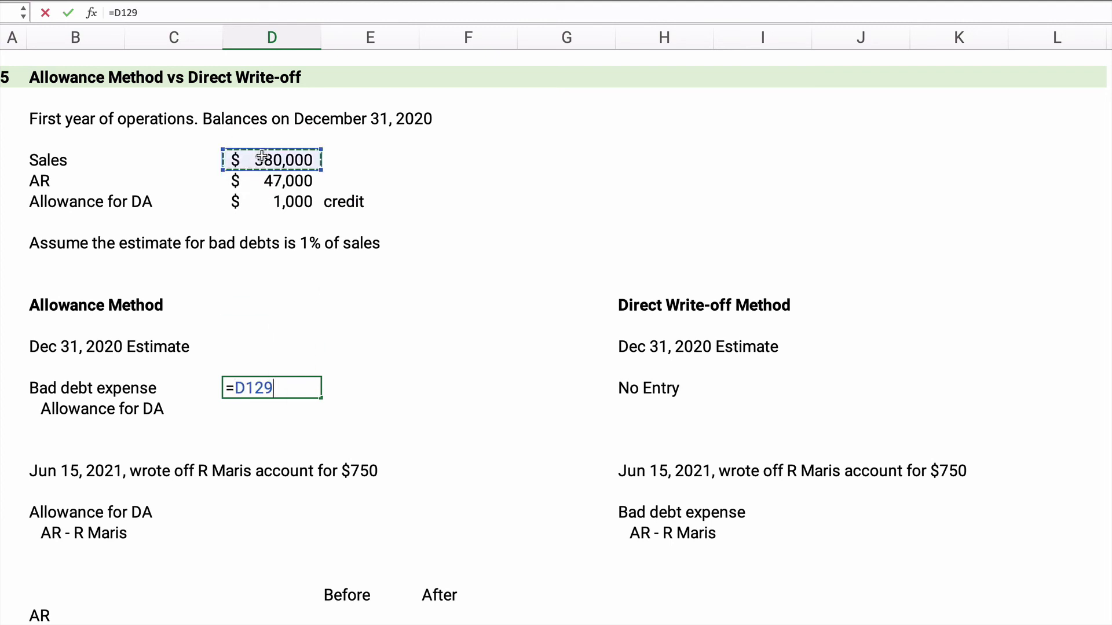
type("*.01")
key("Return")
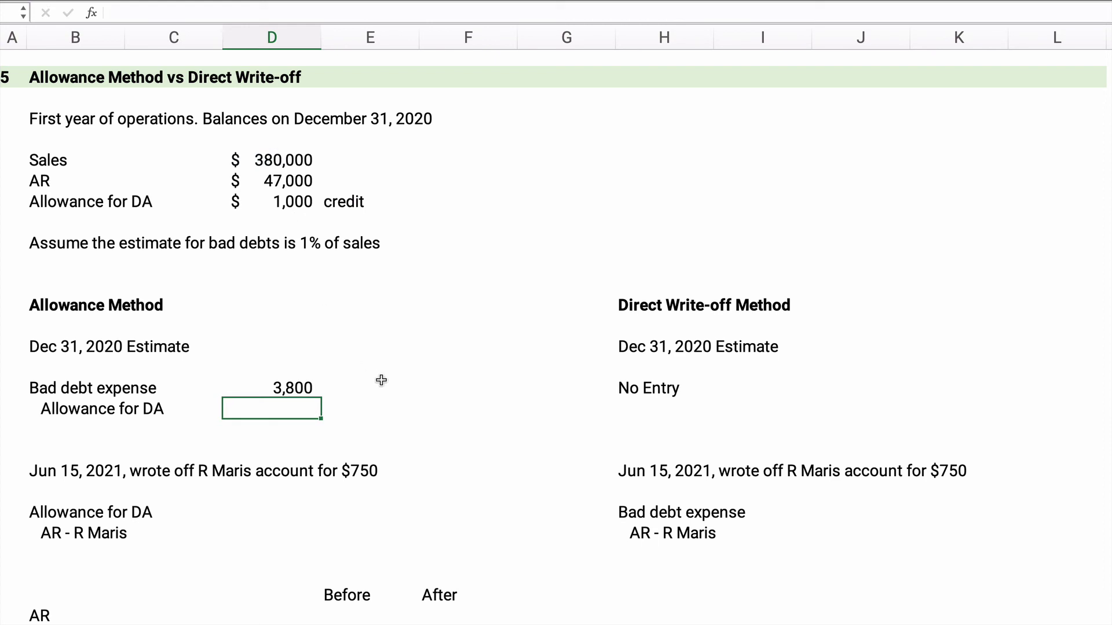
Step: Move problem 5's Bad debt expense amount to column E and credit 3,800 to Allowance for DA in column F
left_click(296, 383)
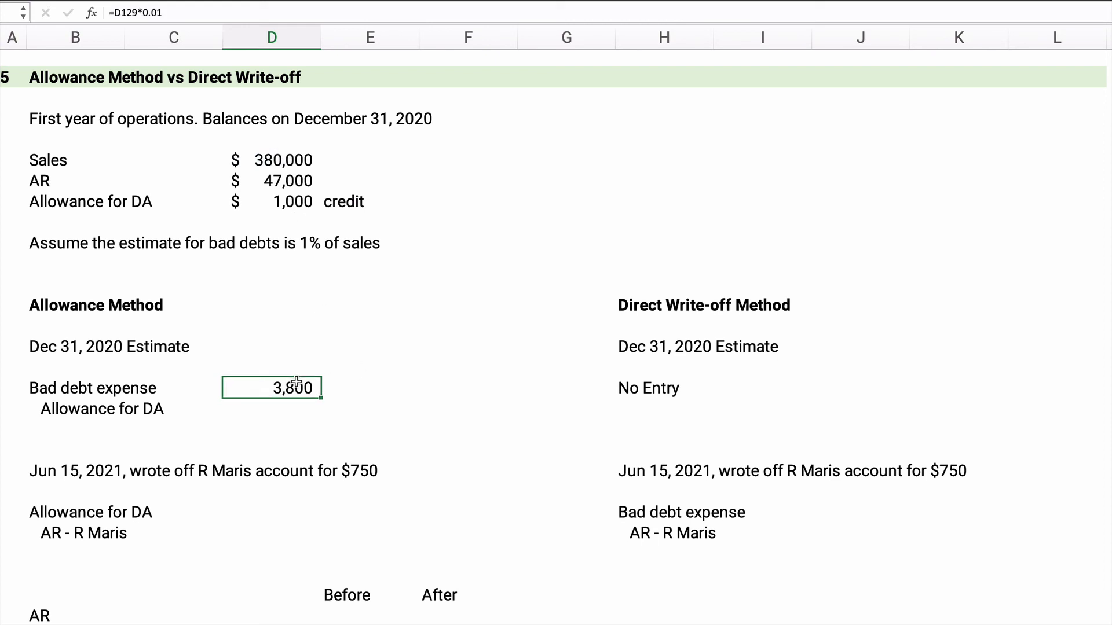
left_click_drag(322, 389, 371, 390)
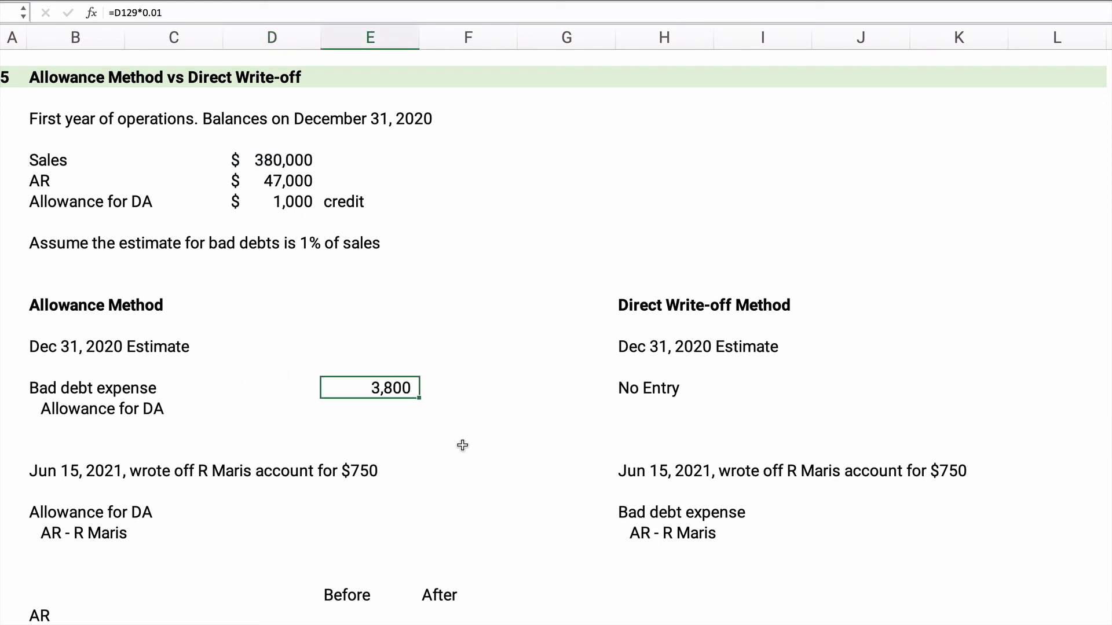
left_click(456, 427)
key("Up")
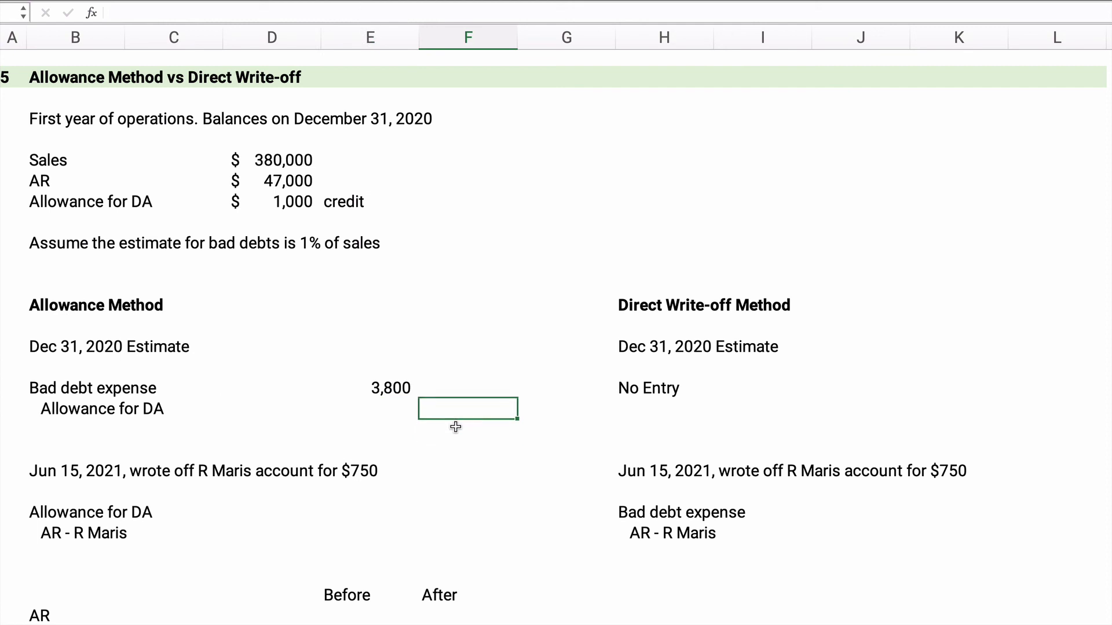
type("3800")
key("Return")
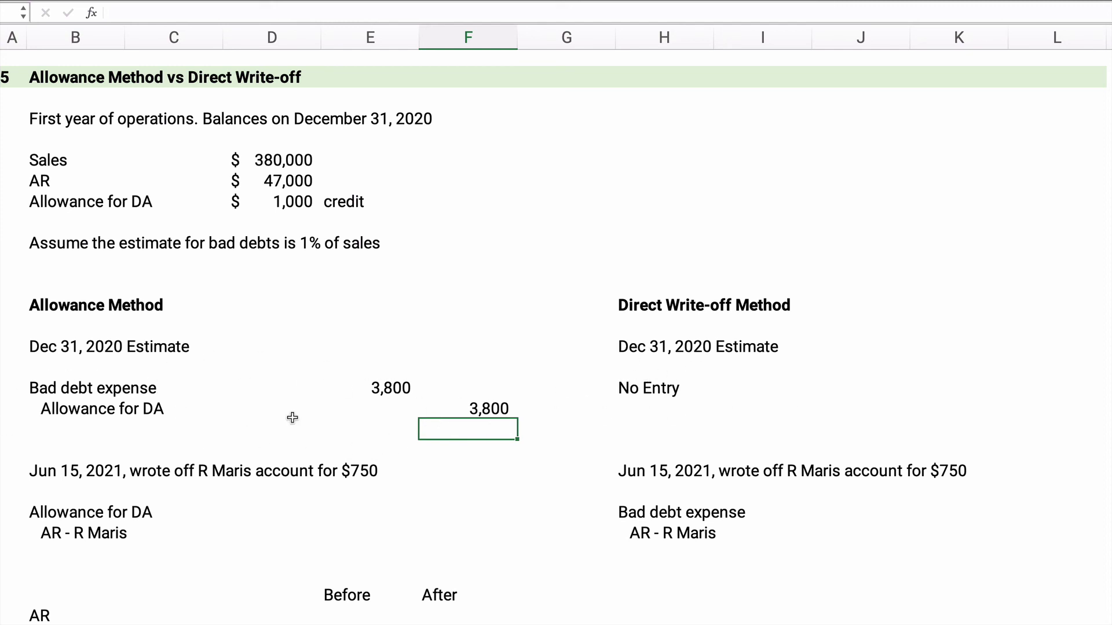
left_click_drag(51, 305, 412, 539)
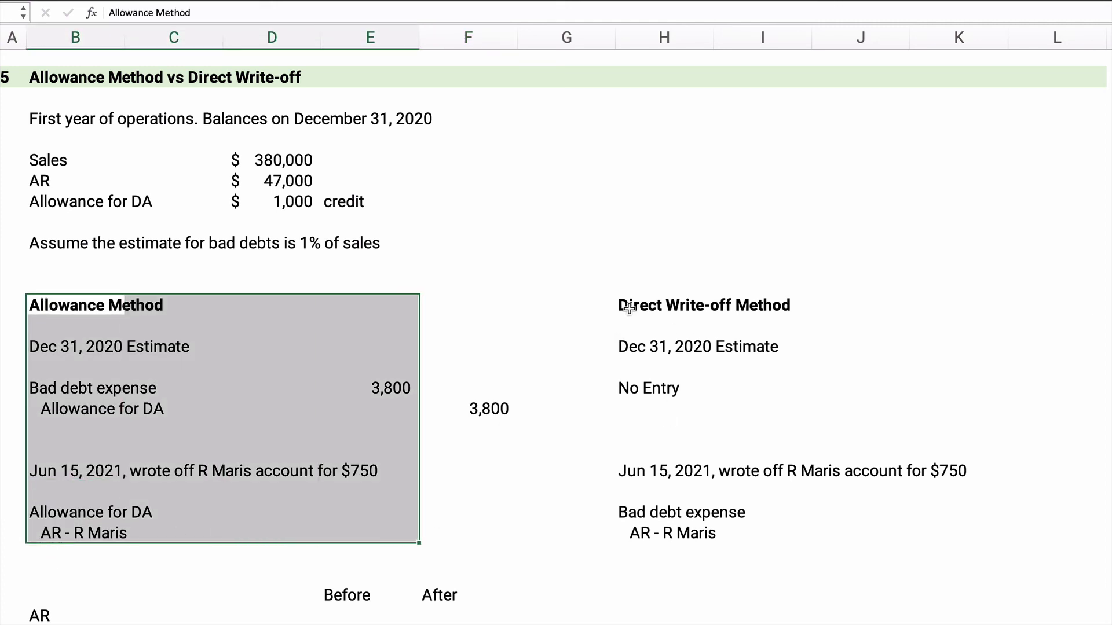
left_click_drag(629, 307, 919, 527)
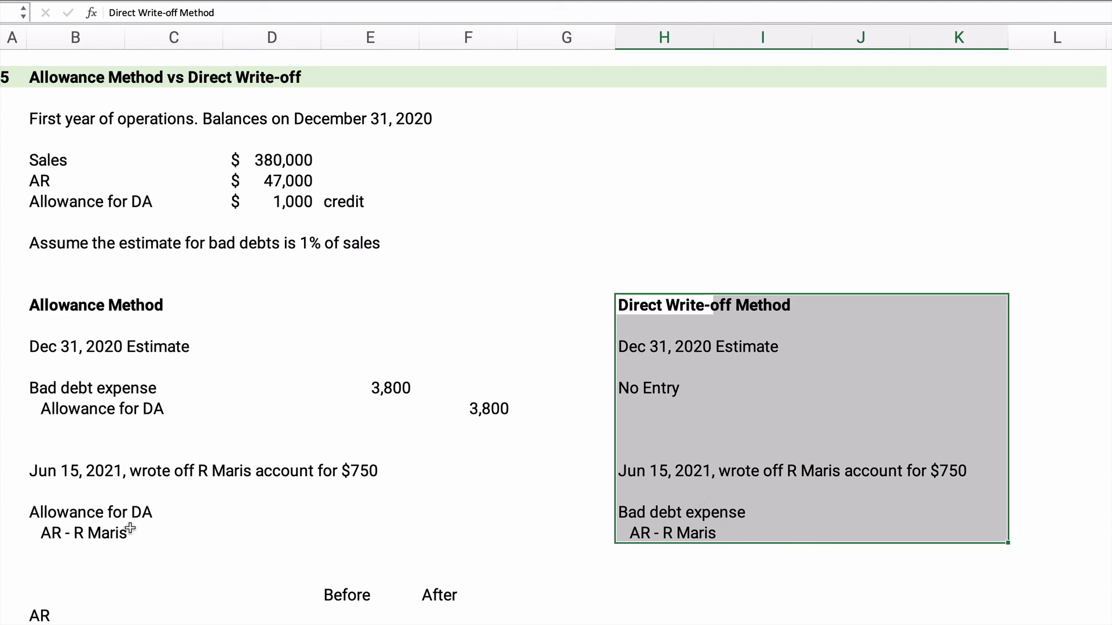
Step: Record the Jun 15, 2021 write-off under the Allowance Method, debiting Allowance for DA 750 and crediting the customer's AR 750
left_click(330, 527)
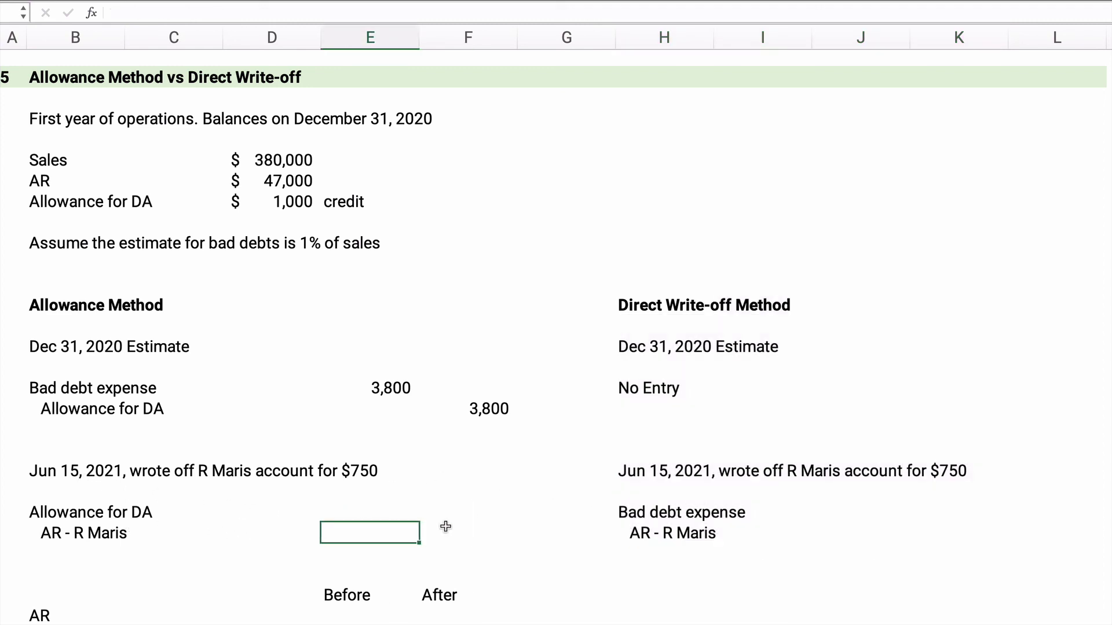
left_click(371, 512)
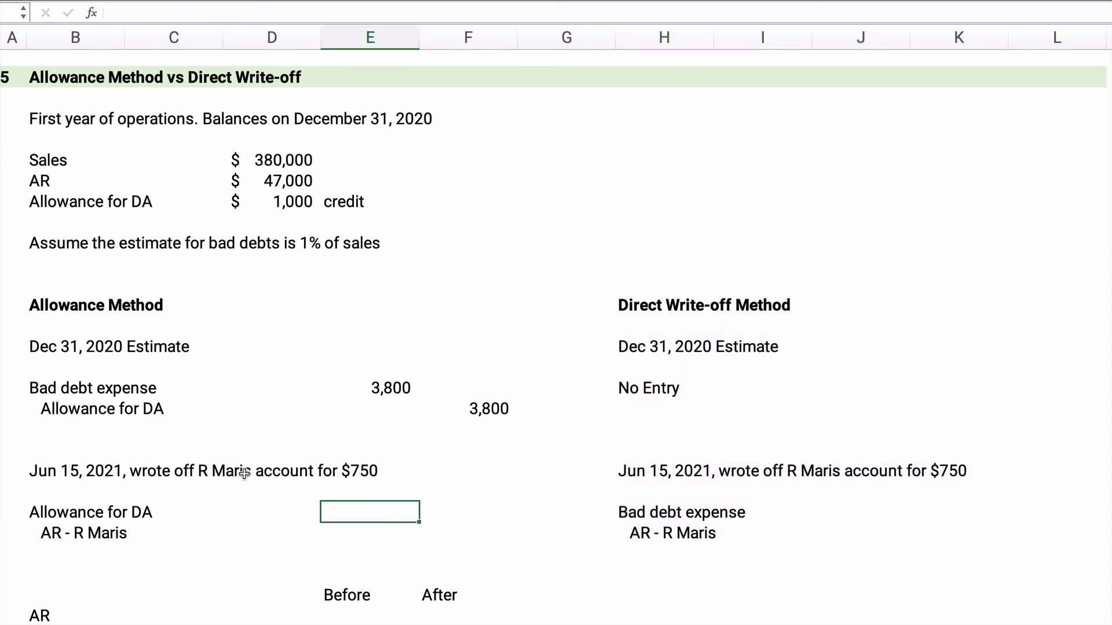
type("750")
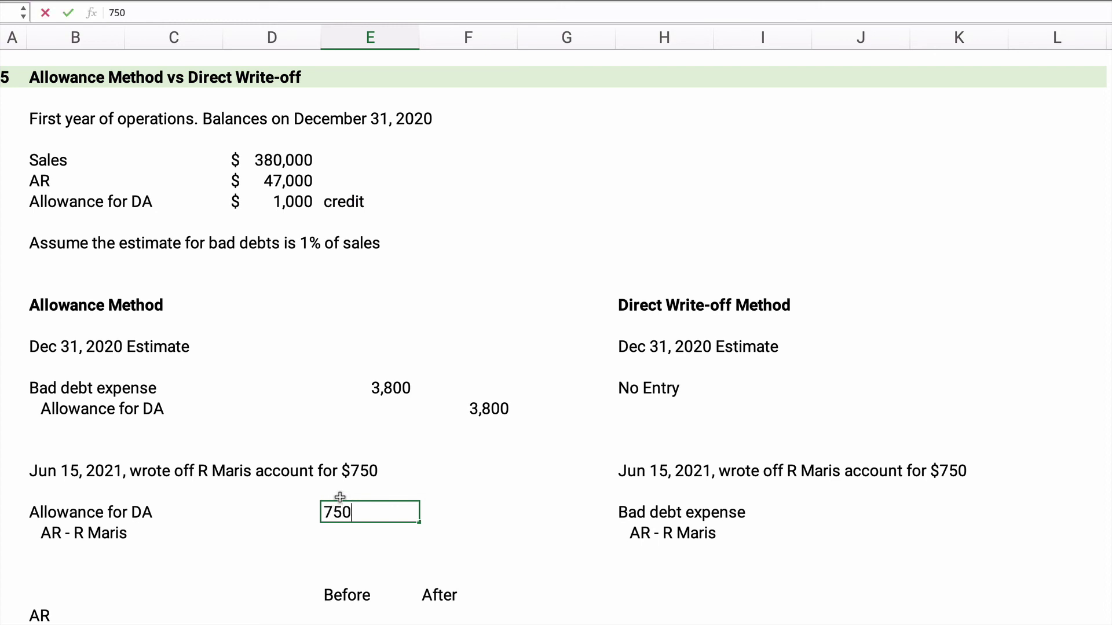
key("Tab")
key("Down")
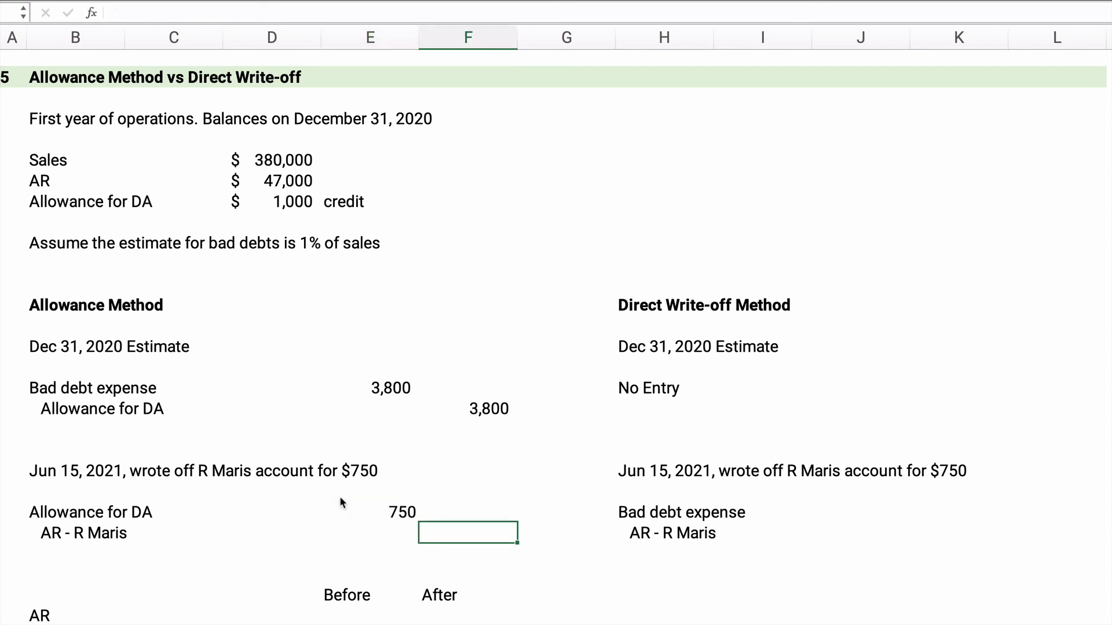
type("750")
key("Tab")
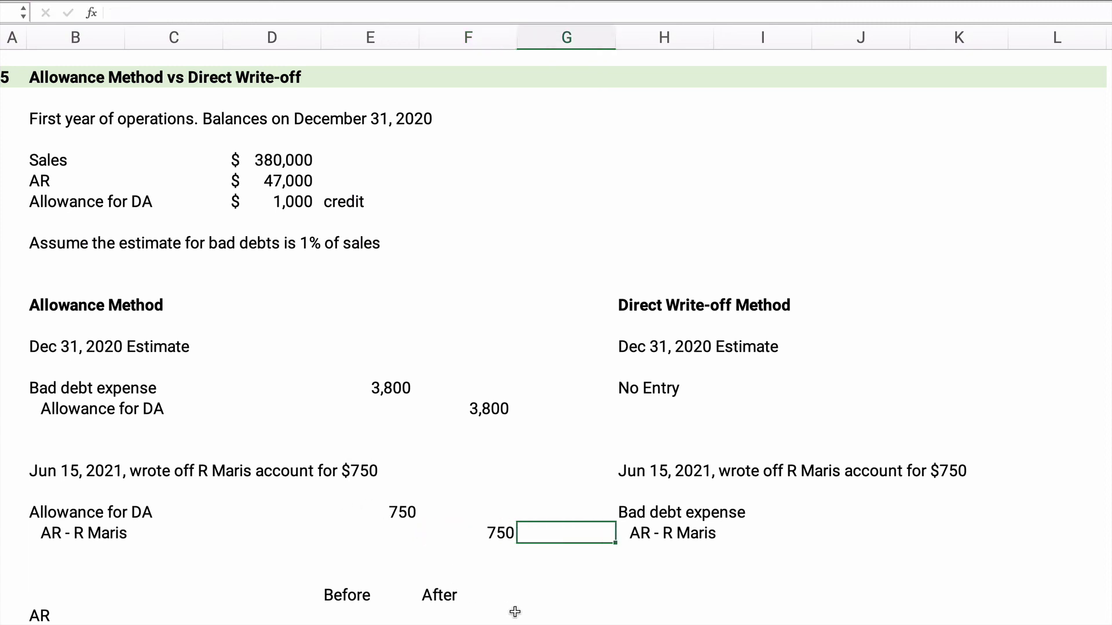
Step: Record the same write-off under the Direct Write-off Method, debiting Bad debt expense 750 and crediting the customer's AR 750
left_click(892, 513)
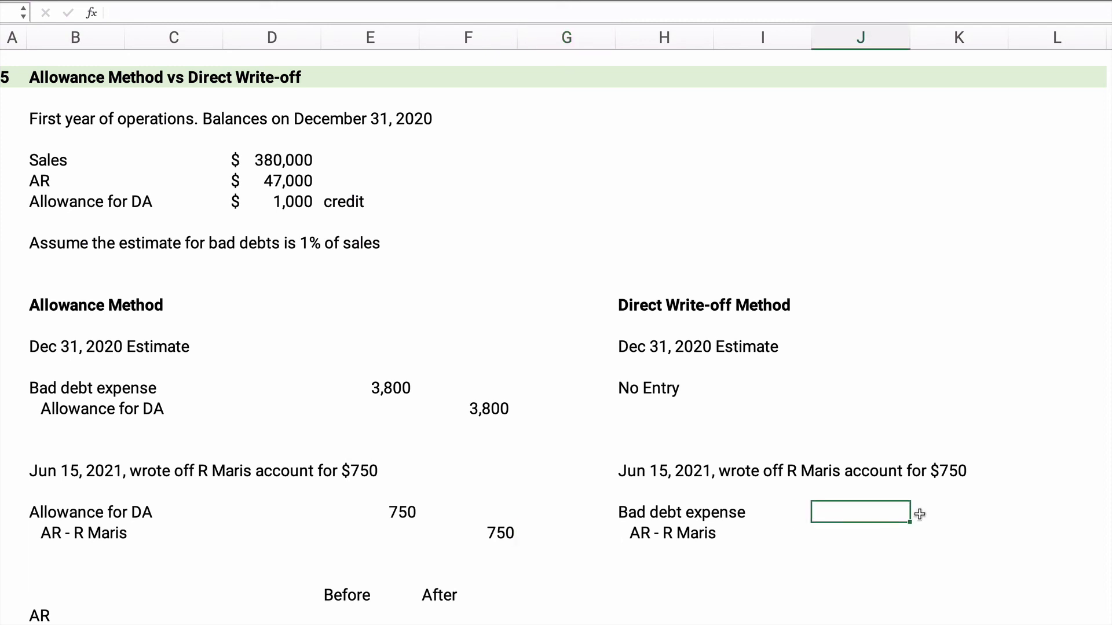
type("750")
left_click(922, 517)
key("Down")
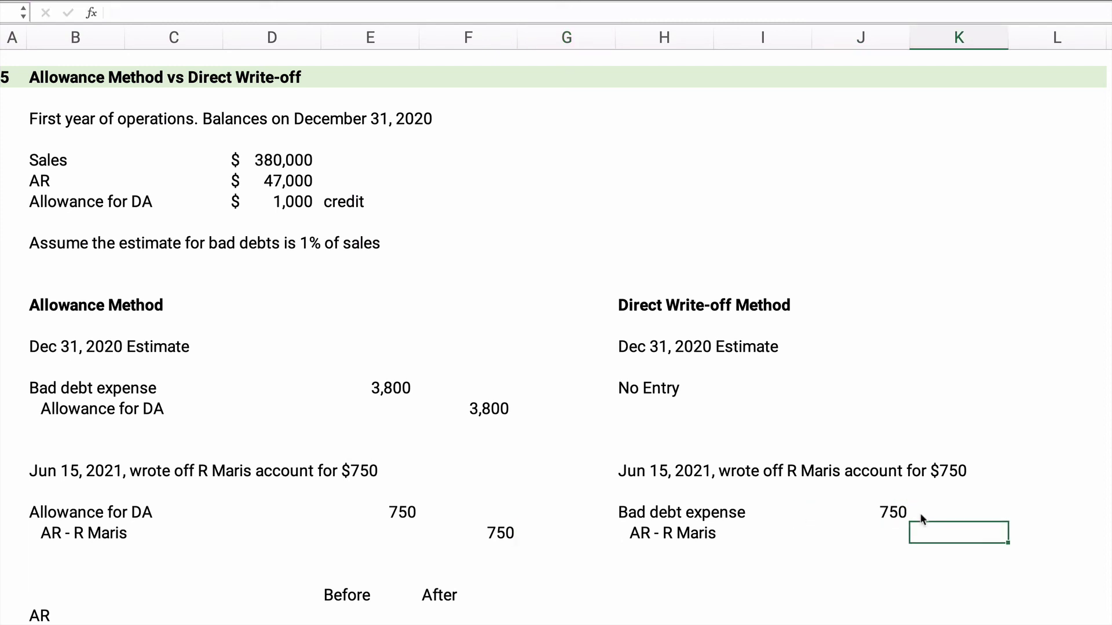
type("750")
key("Return")
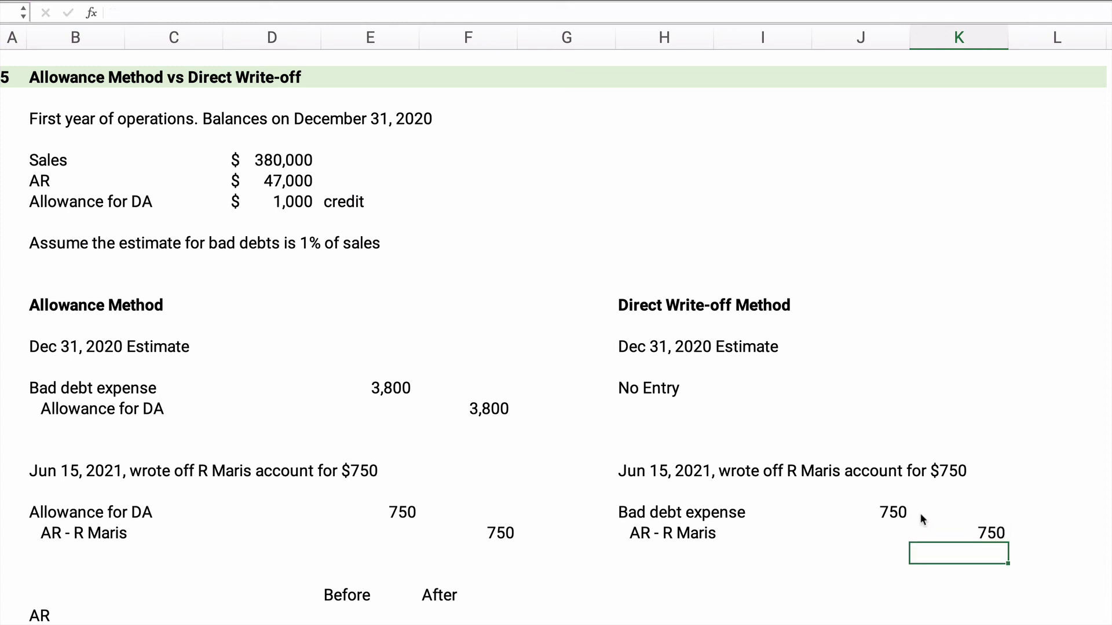
Step: Center the Before and After headings of the net AR schedule below the Allowance Method entries
scroll(202, 417, "down", 3)
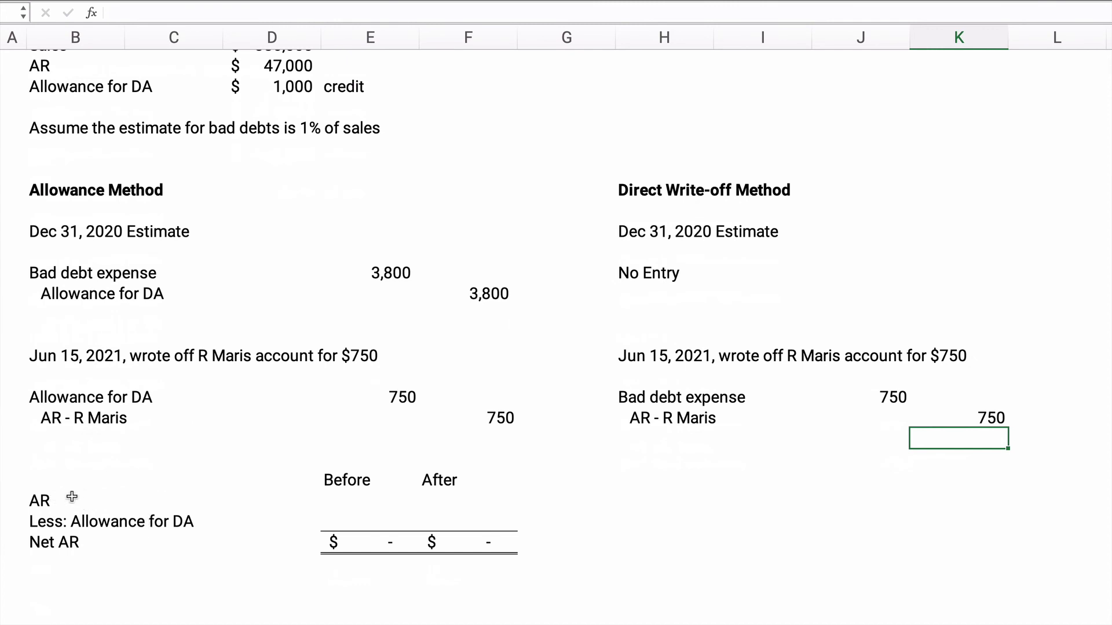
left_click_drag(57, 480, 515, 549)
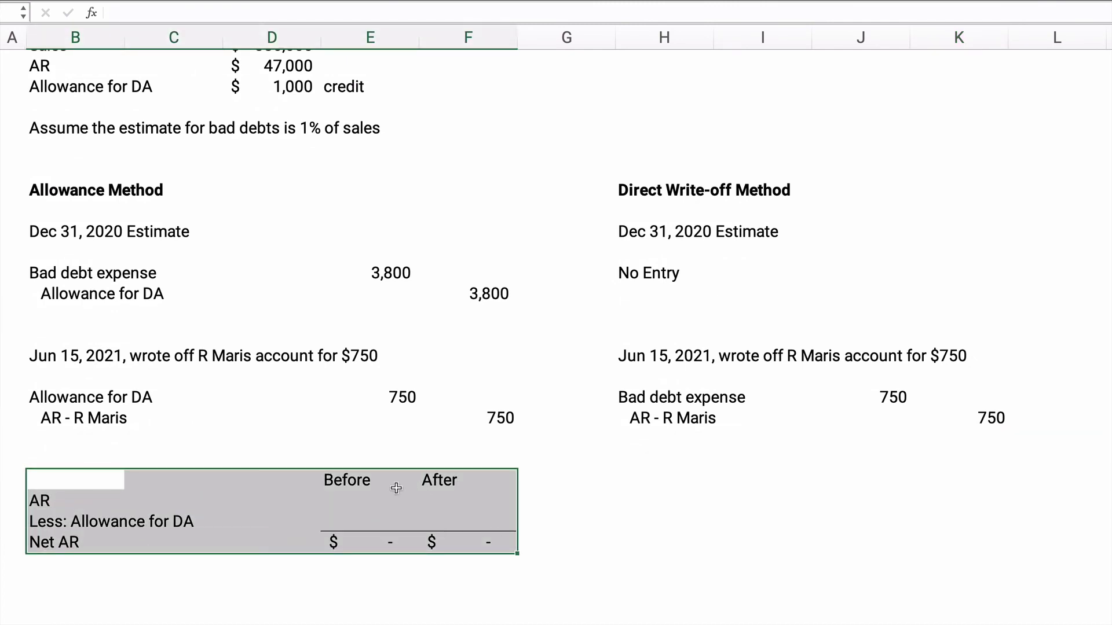
left_click_drag(358, 480, 472, 485)
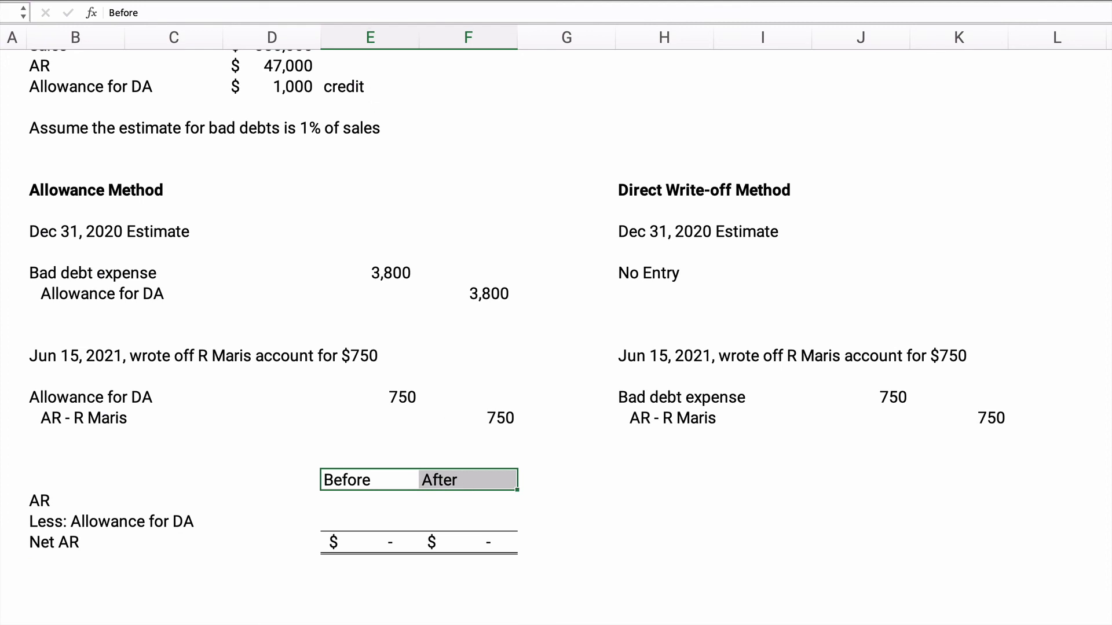
key("super+e")
Step: Fill the Before column of the net AR schedule with 47000 for AR and 1000 for Less: Allowance for DA
left_click(389, 501)
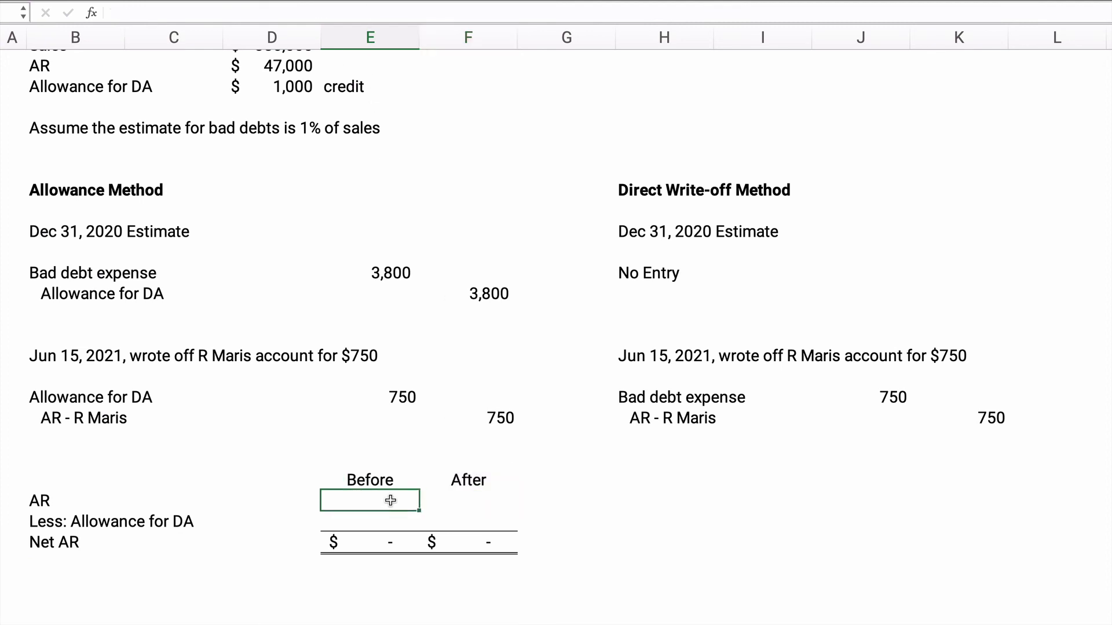
type("47000")
key("Return")
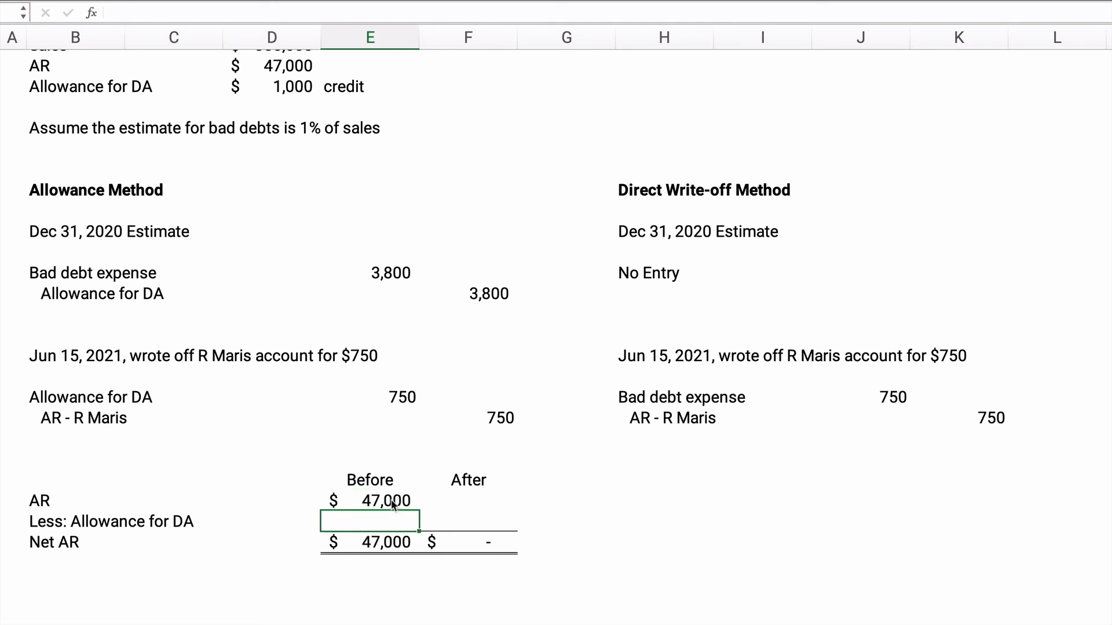
type("1000")
key("Return")
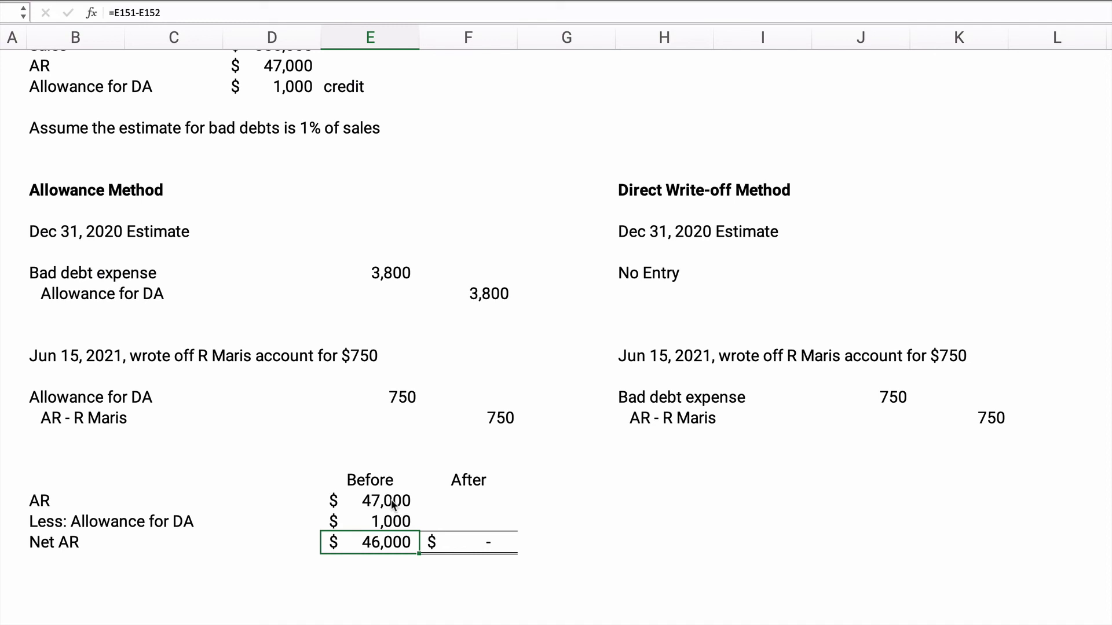
Step: Fill the After column by subtracting the write-off, using =E151-750 for AR and =E152-750 for Less: Allowance for DA
left_click(471, 500)
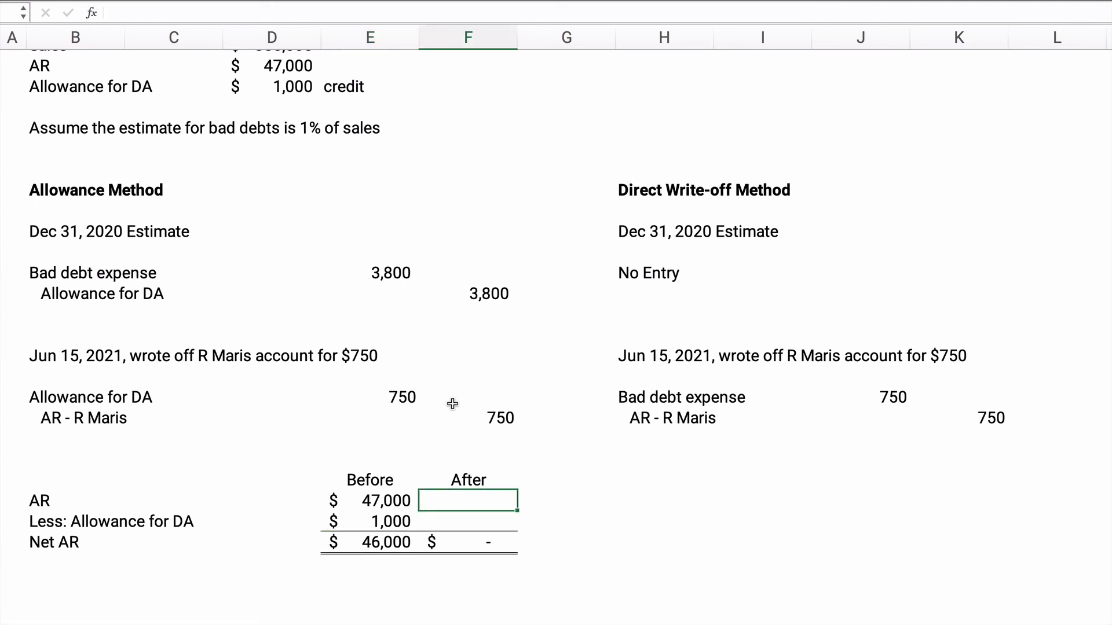
type("=")
key("Left")
type("-750")
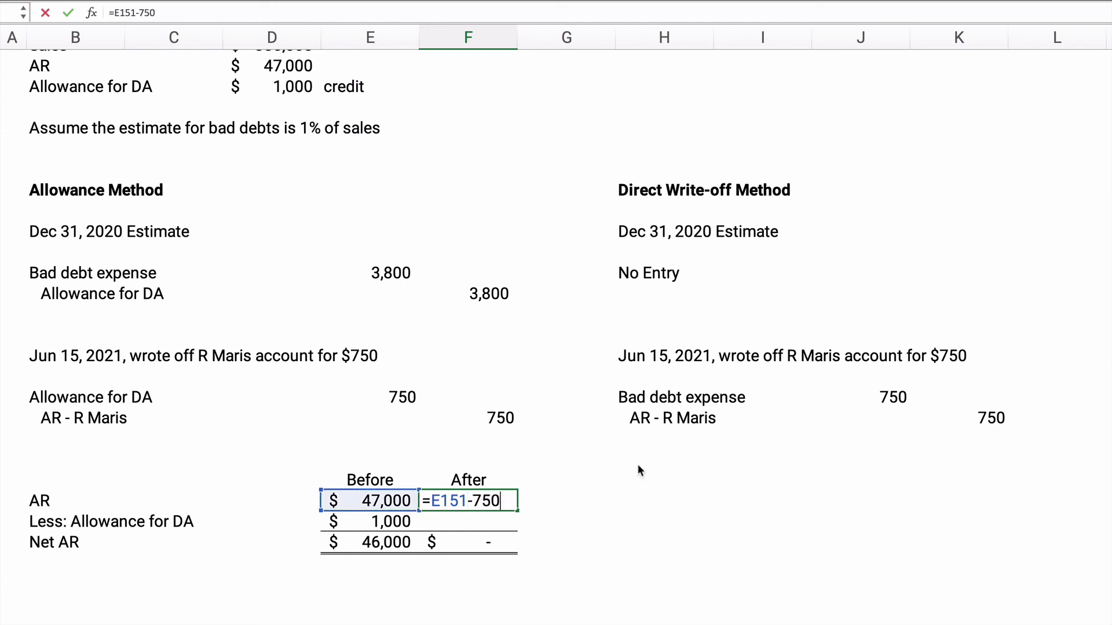
key("Return")
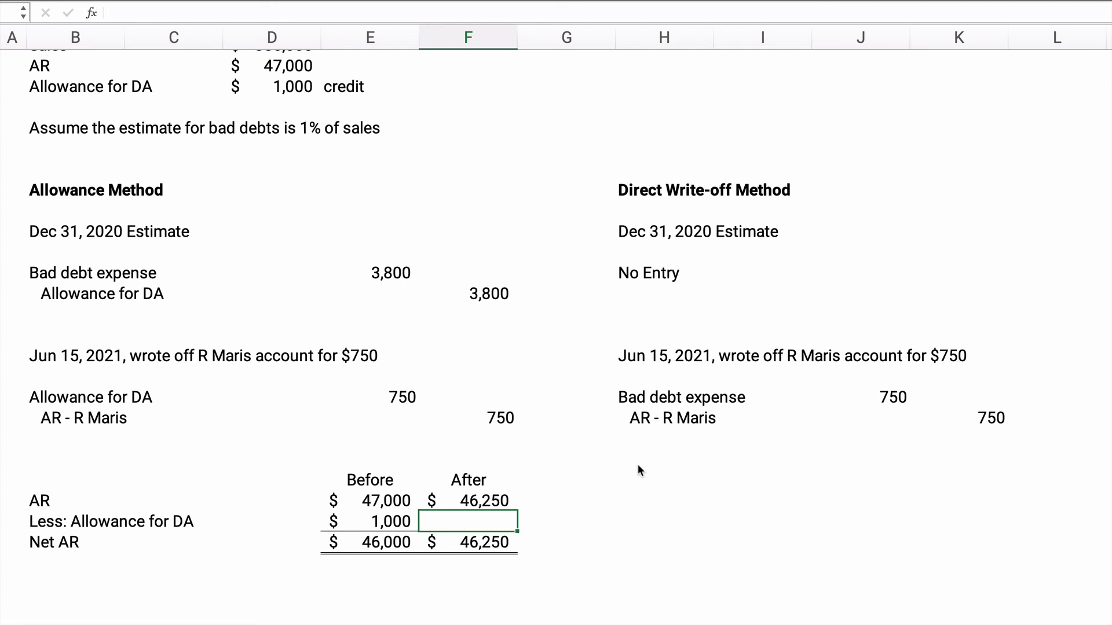
type("=")
key("Left")
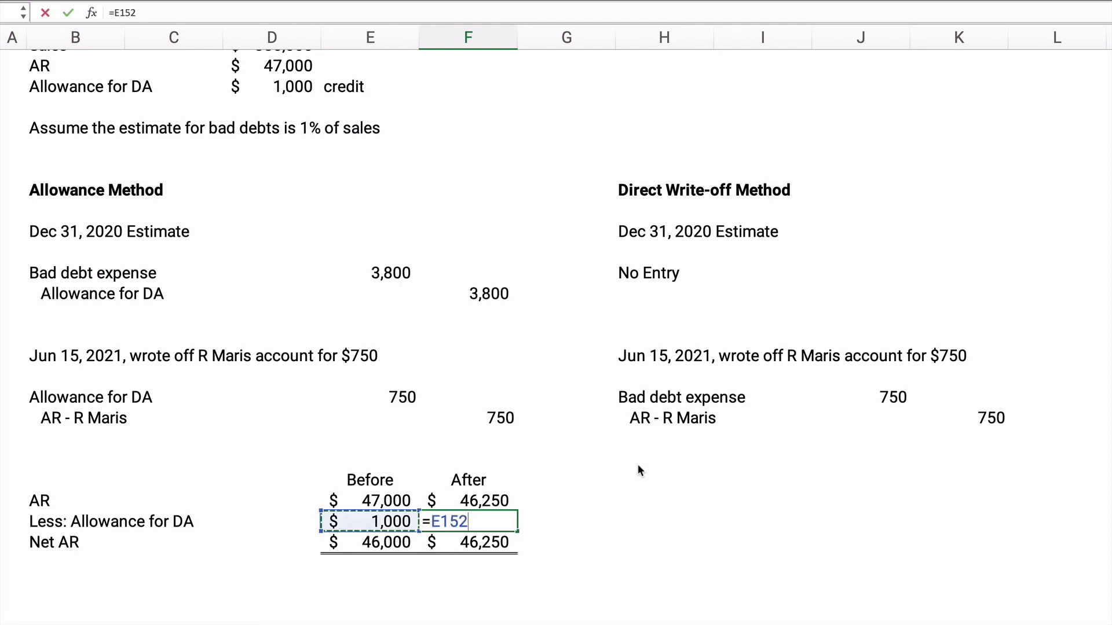
type("-750")
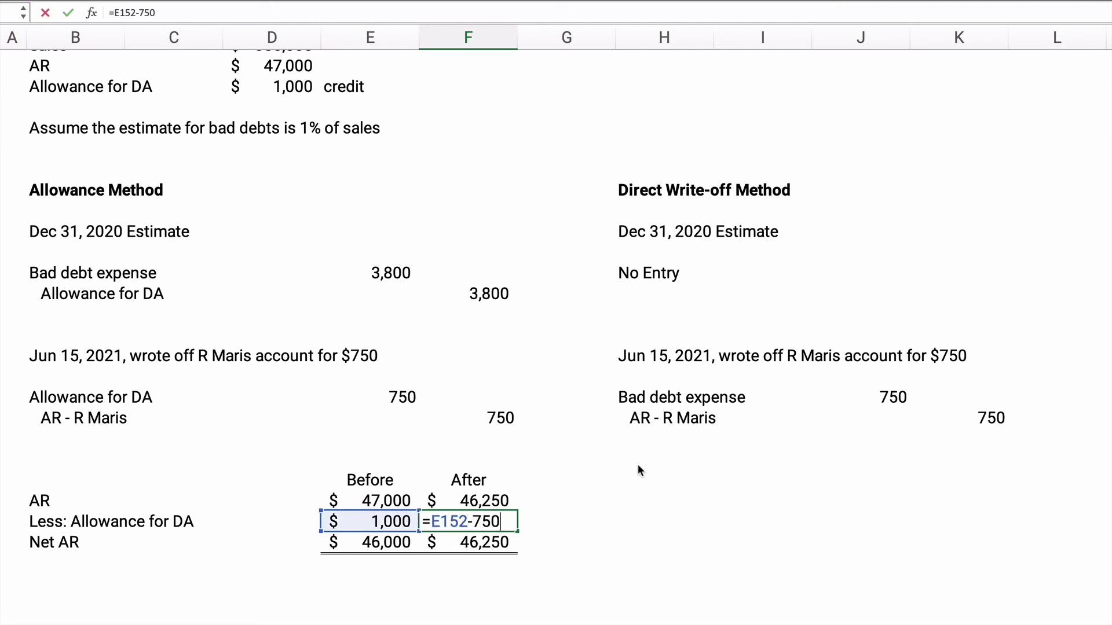
key("Return")
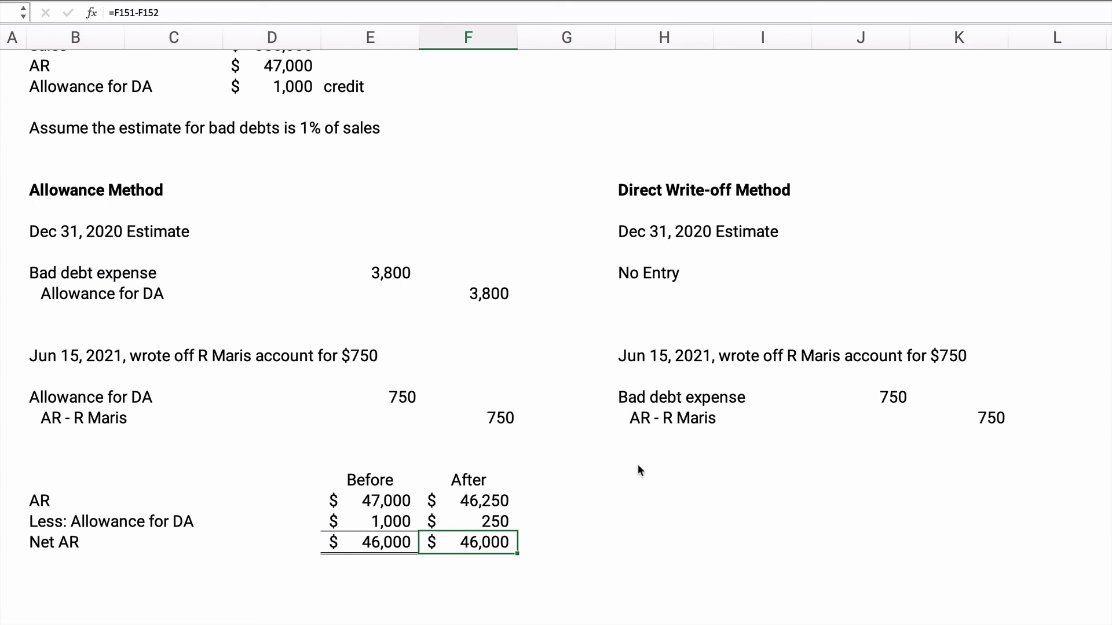